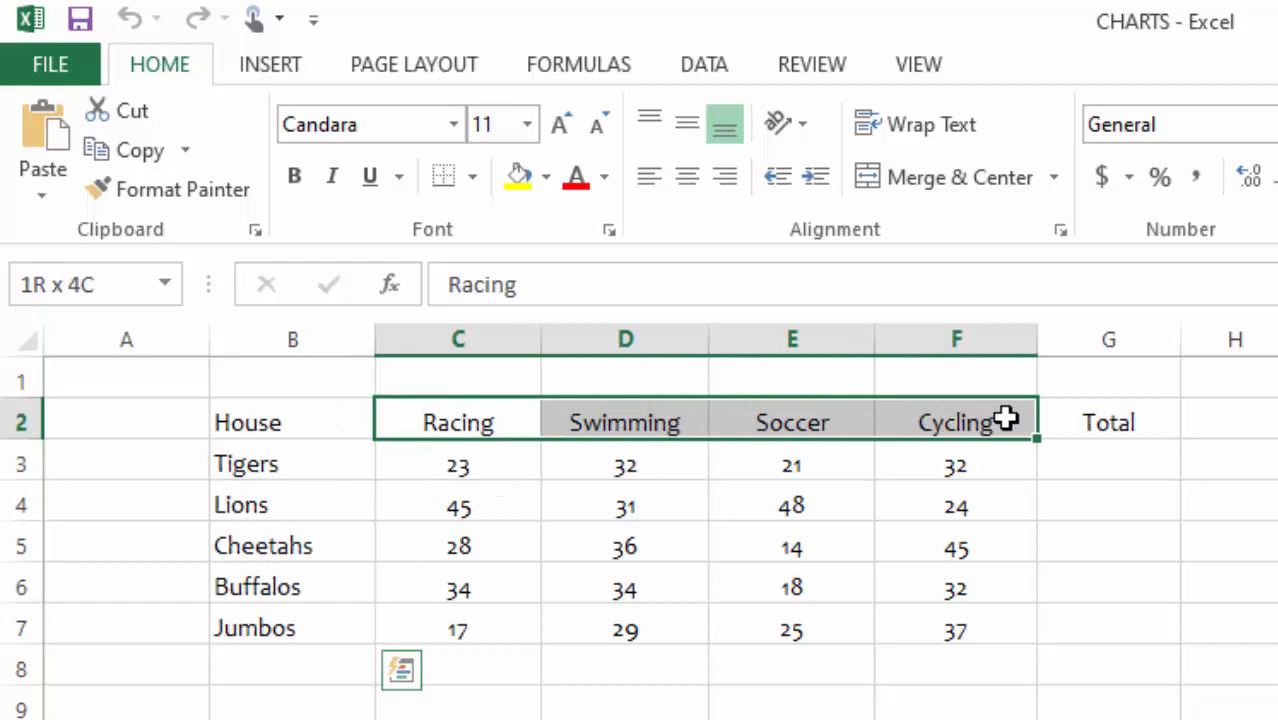
left_click_drag(997, 420, 1000, 421)
left_click(1138, 422)
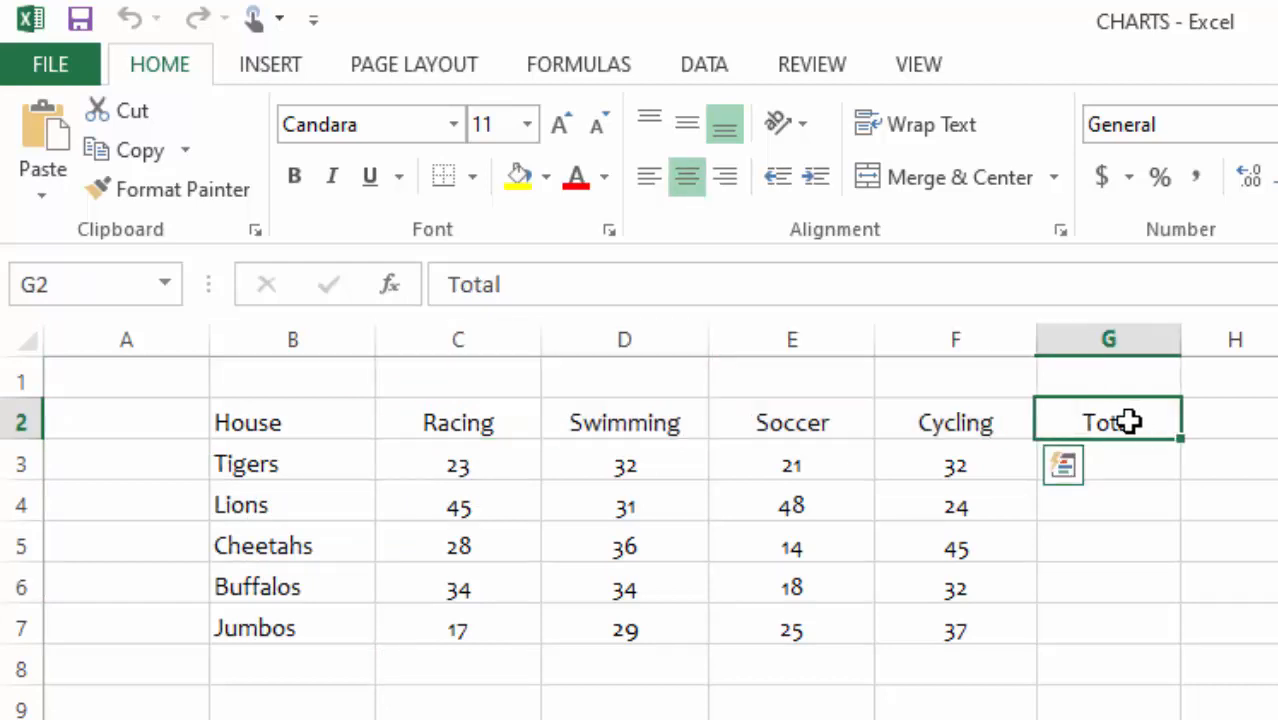
left_click_drag(1110, 463, 1110, 626)
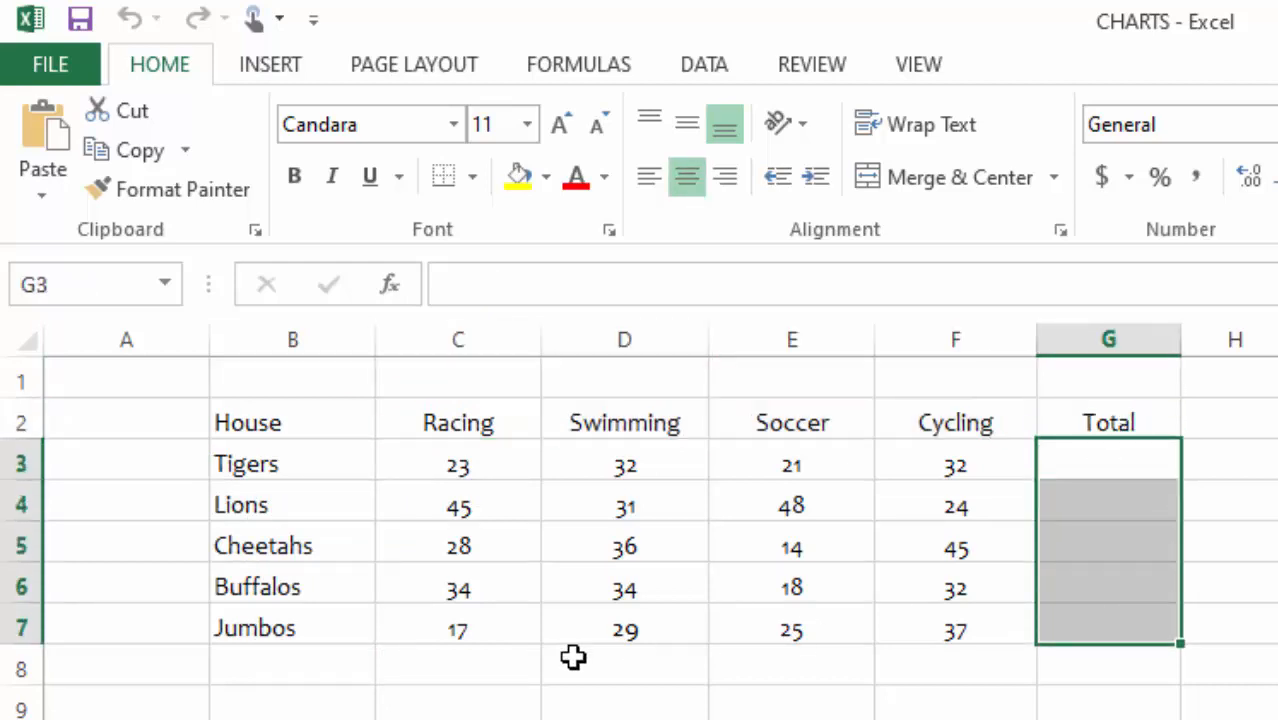
- Enter the row label "Total" in cell B8, below Jumbos
left_click(270, 674)
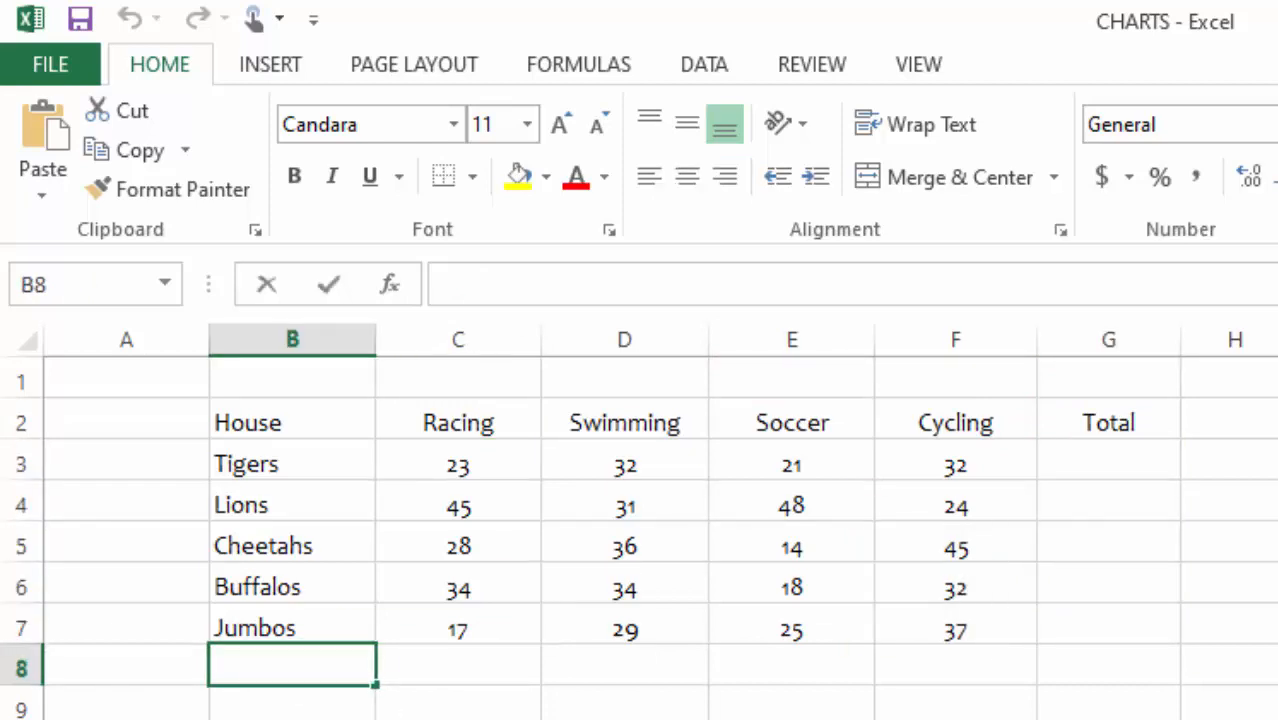
type("Total")
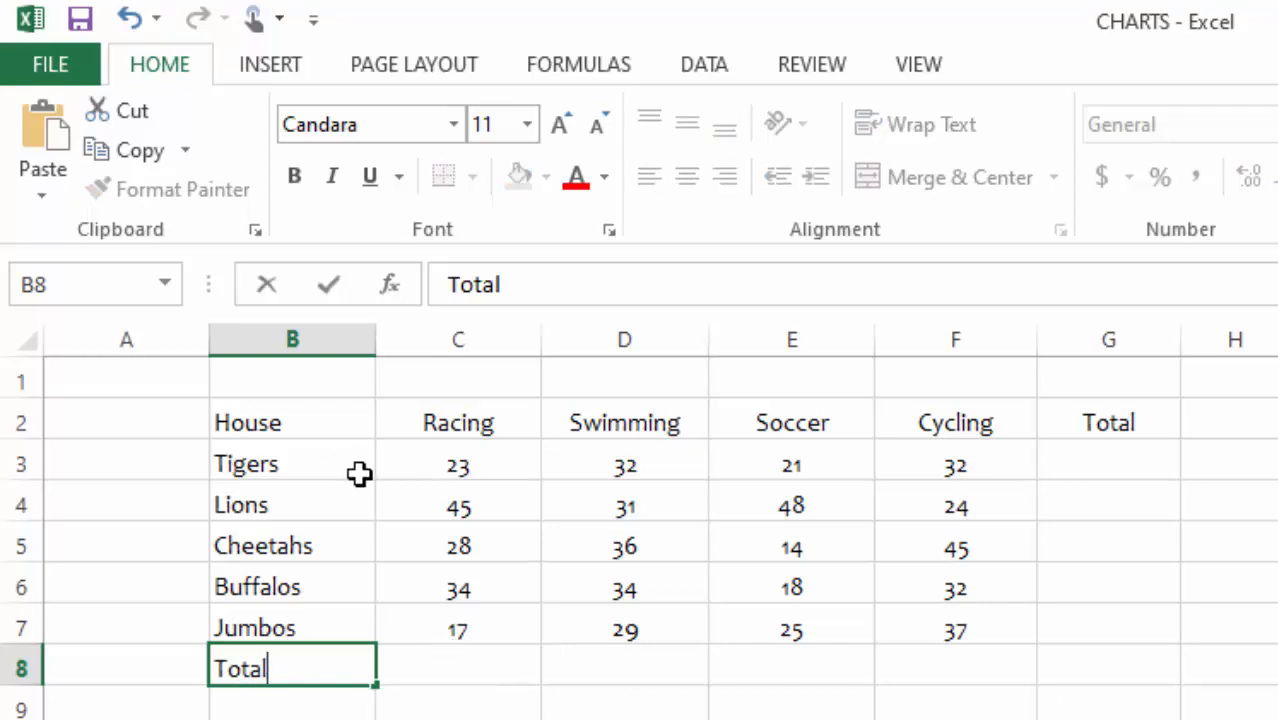
left_click(580, 712)
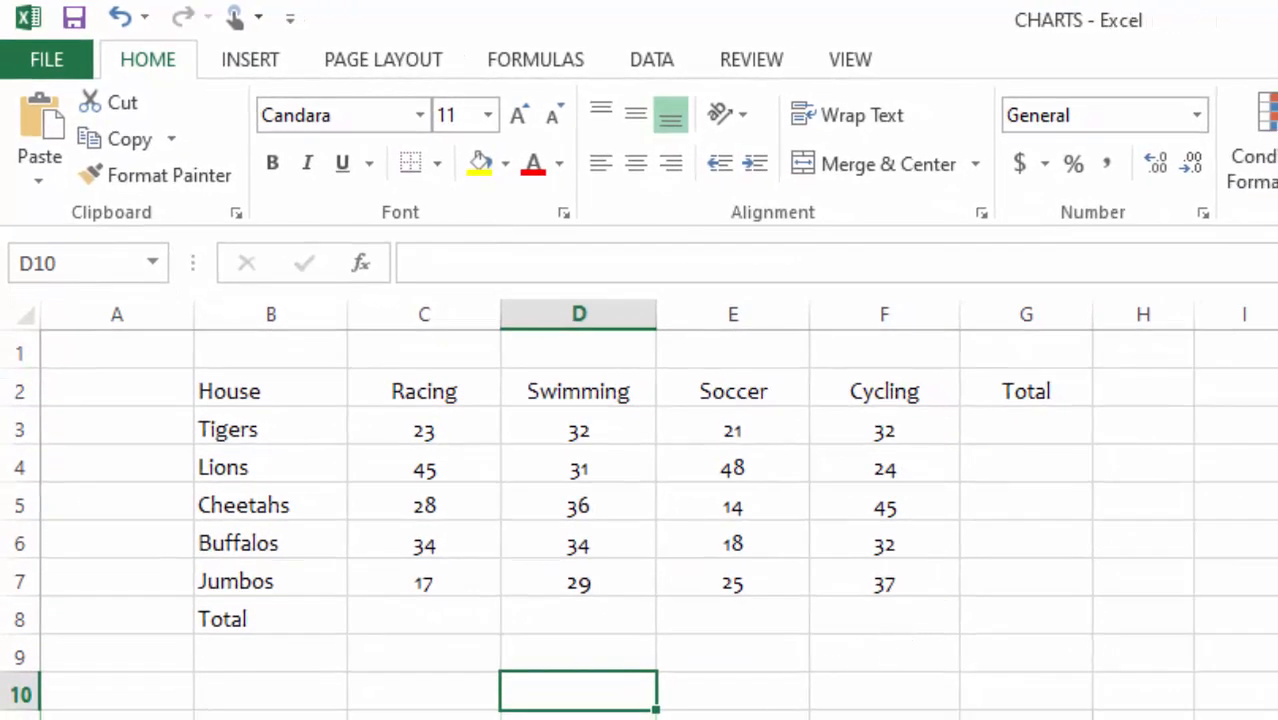
left_click(884, 715)
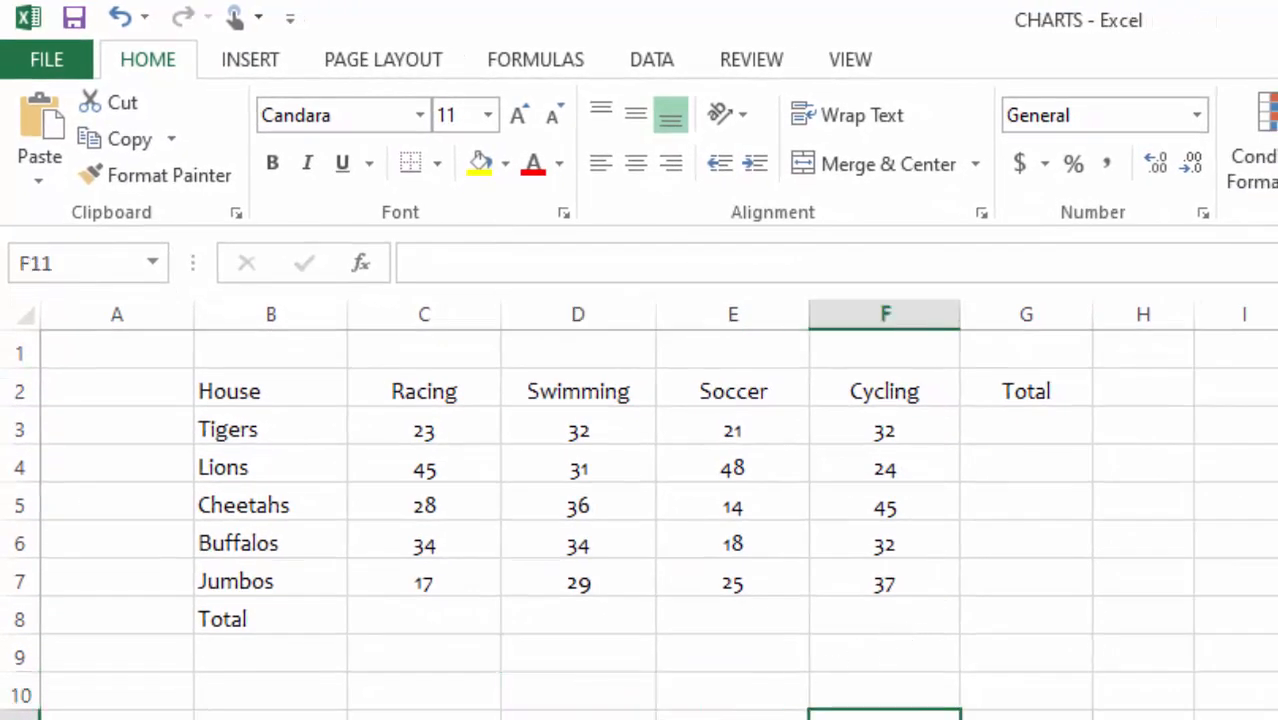
- Make the header row B2:G2 and the Total label in B8 bold
left_click_drag(233, 391, 1001, 391)
left_click(271, 165)
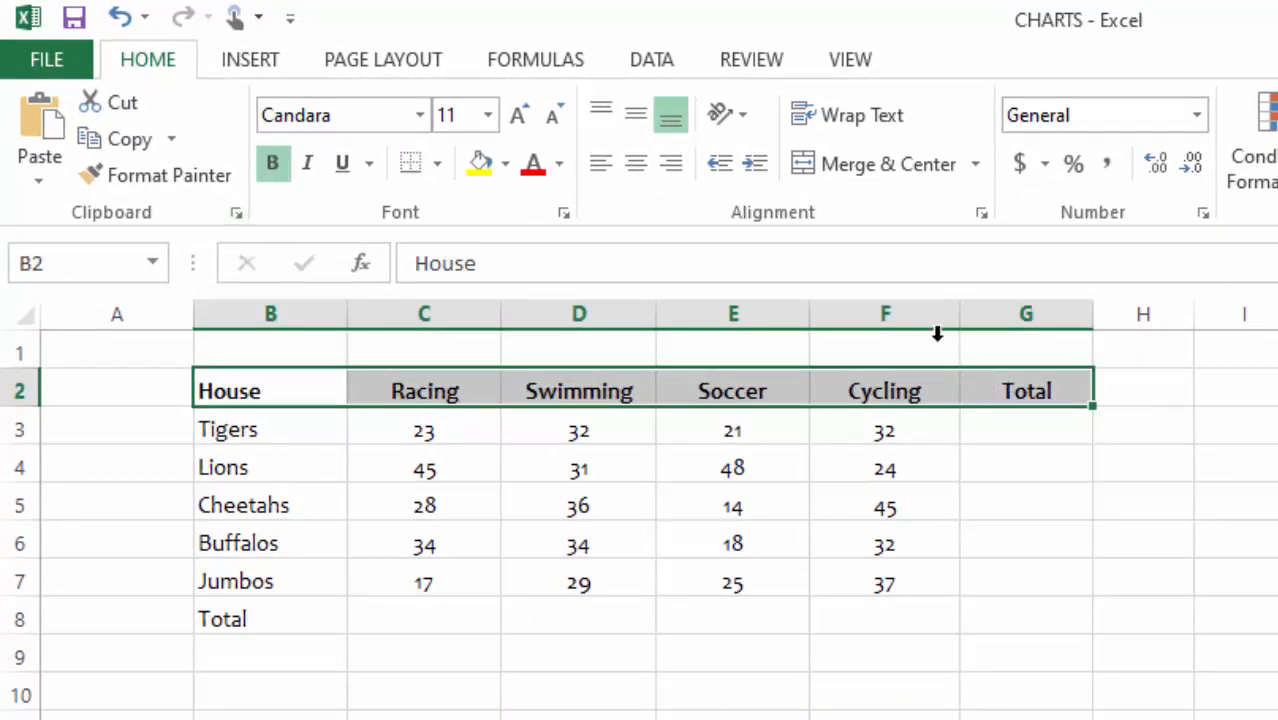
left_click(1268, 437)
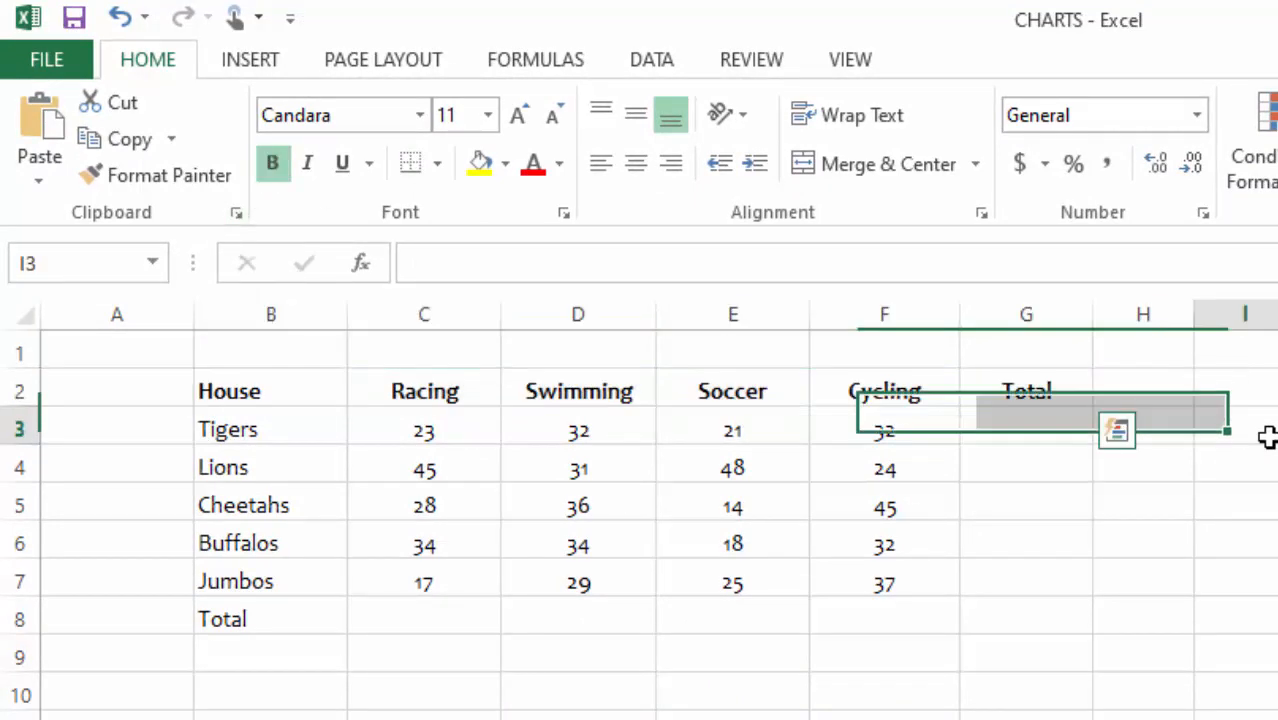
left_click(241, 620)
left_click(271, 165)
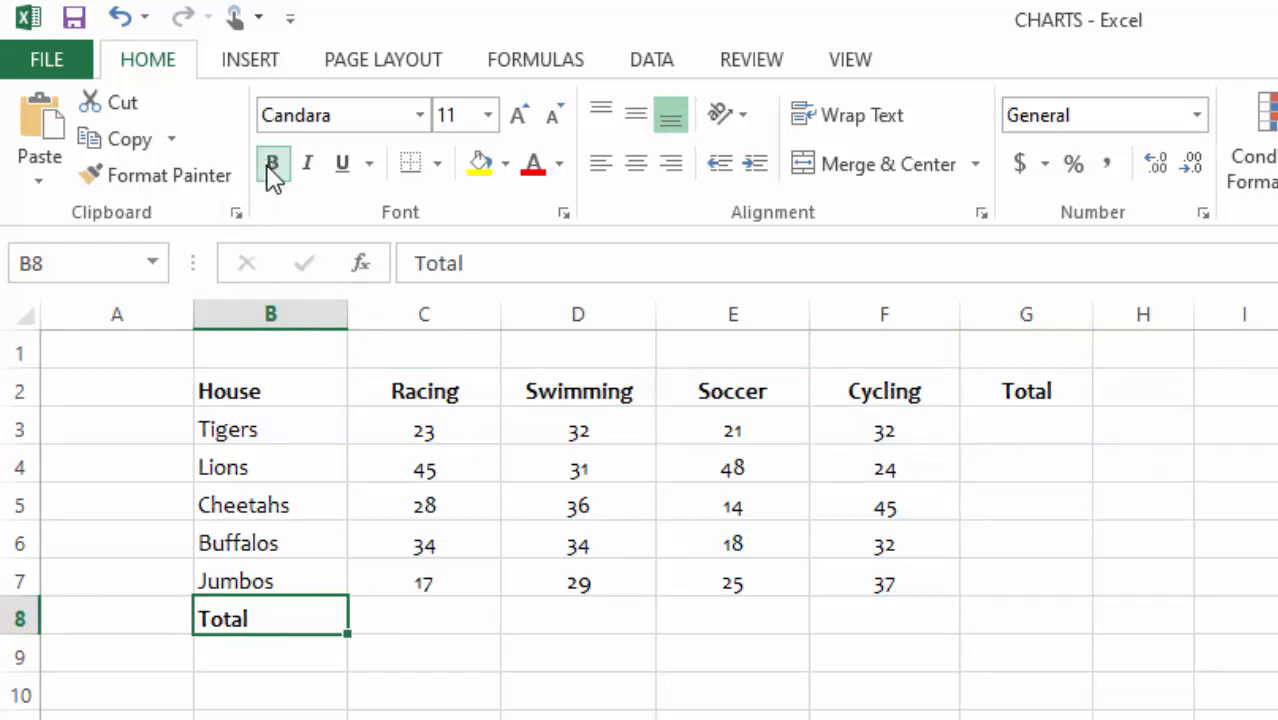
left_click(830, 652)
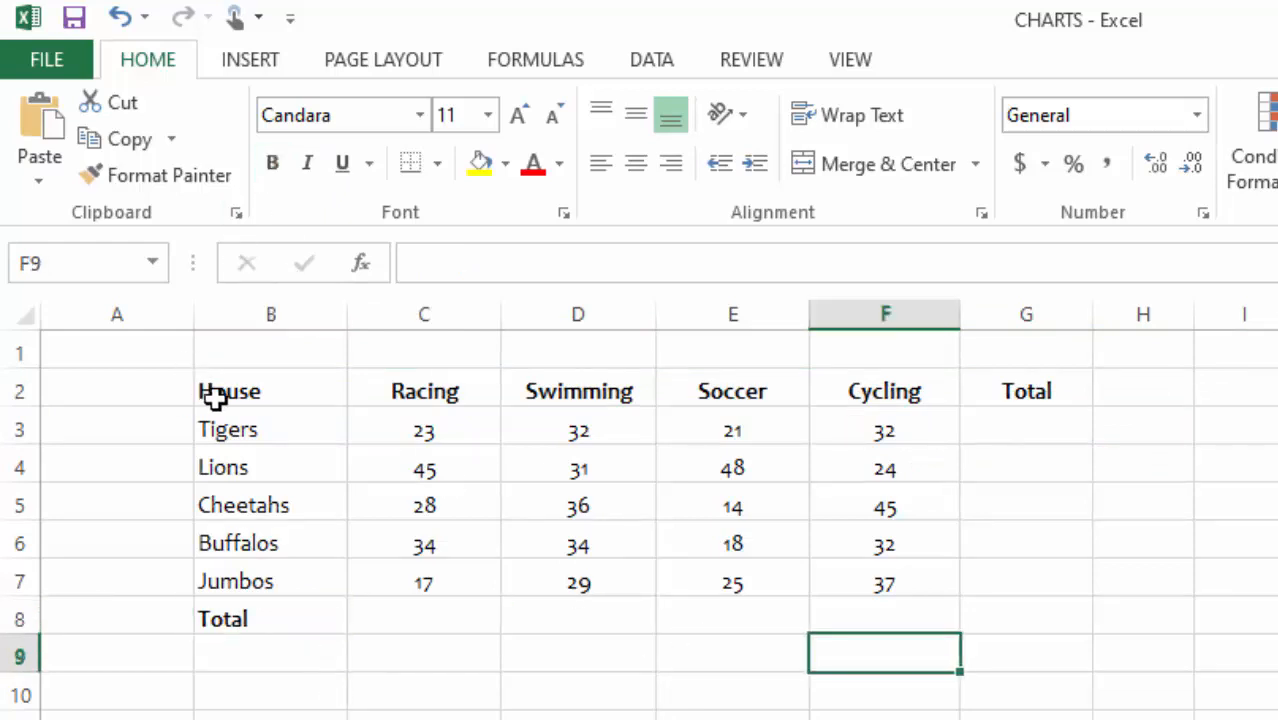
- Apply all borders to the table body from Tigers to Jumbos, cells B3:G7
left_click_drag(219, 428, 1033, 594)
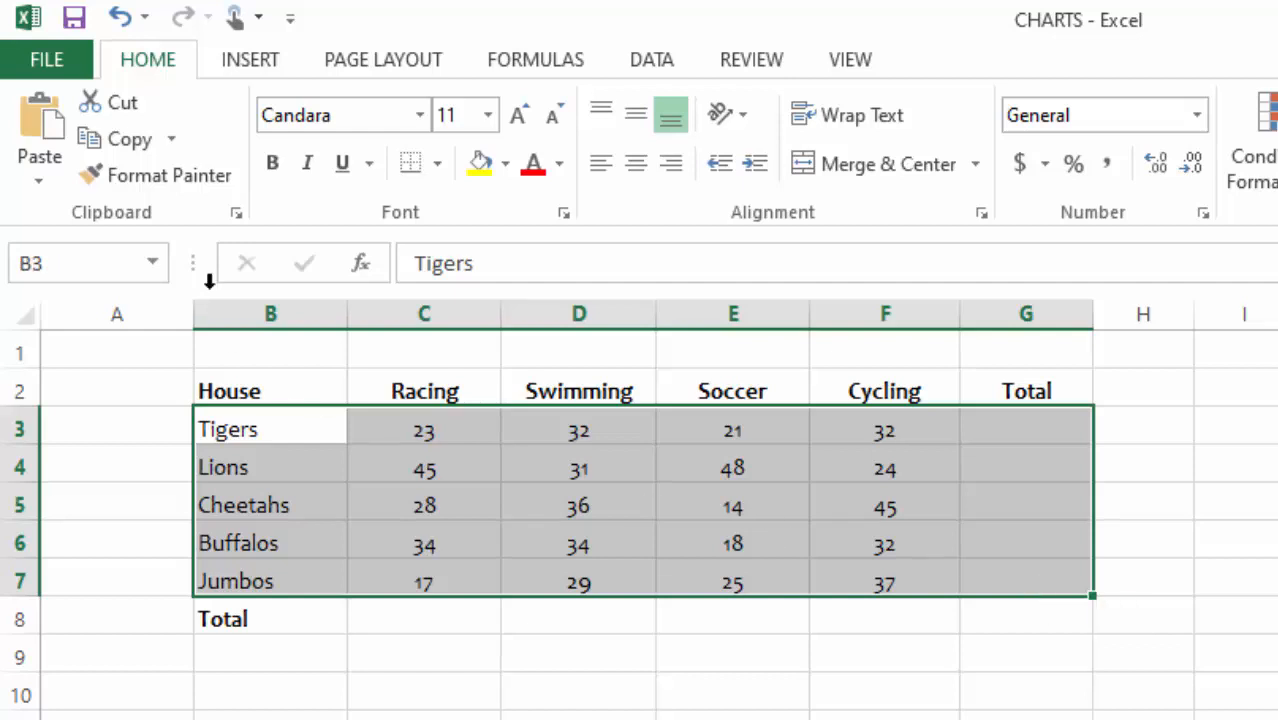
left_click(437, 163)
left_click(466, 436)
left_click(1172, 576)
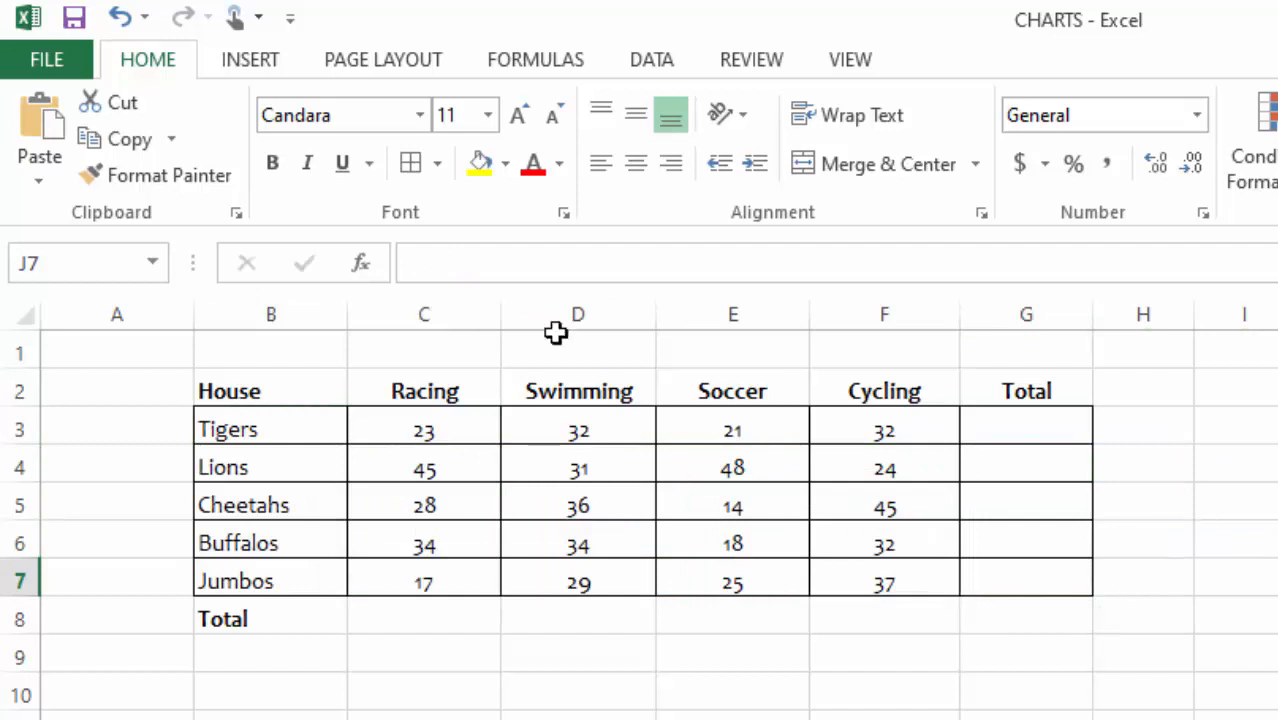
- Apply all borders to the header row B2:G2 and the Total row B8:G8
left_click_drag(251, 391, 1013, 391)
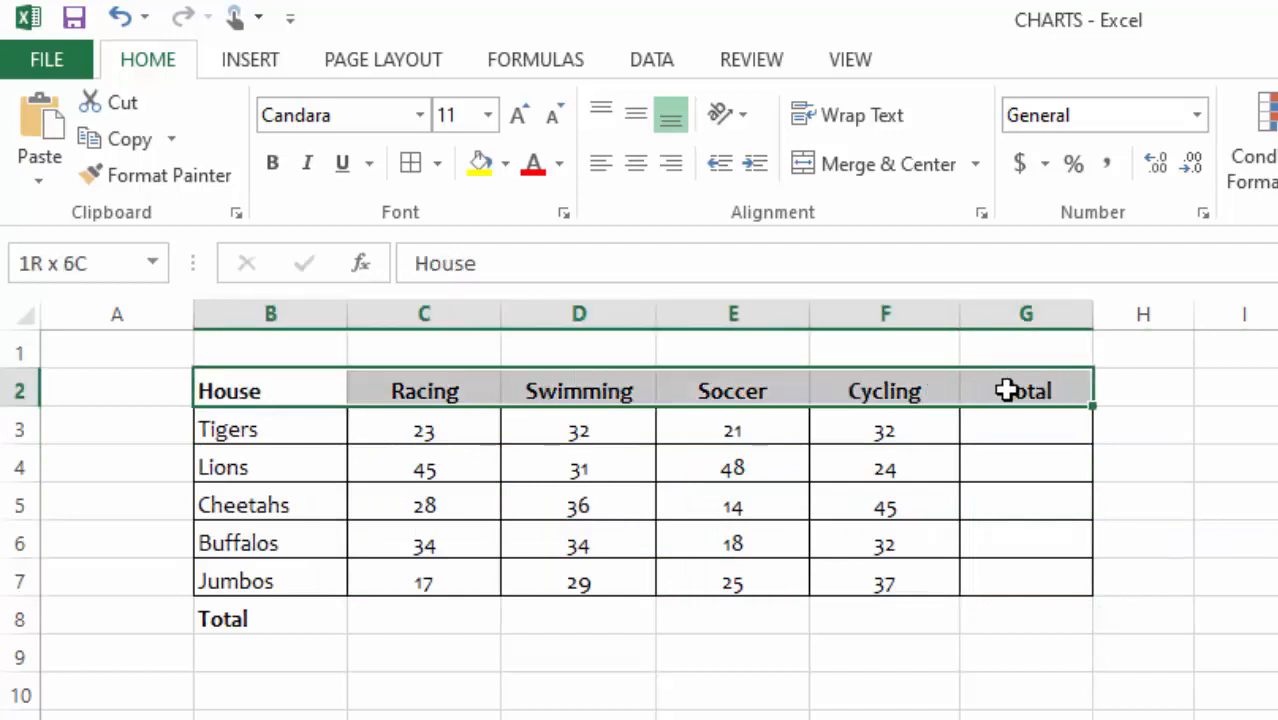
left_click(410, 165)
left_click(690, 645)
left_click(235, 619)
left_click_drag(235, 619, 1061, 612)
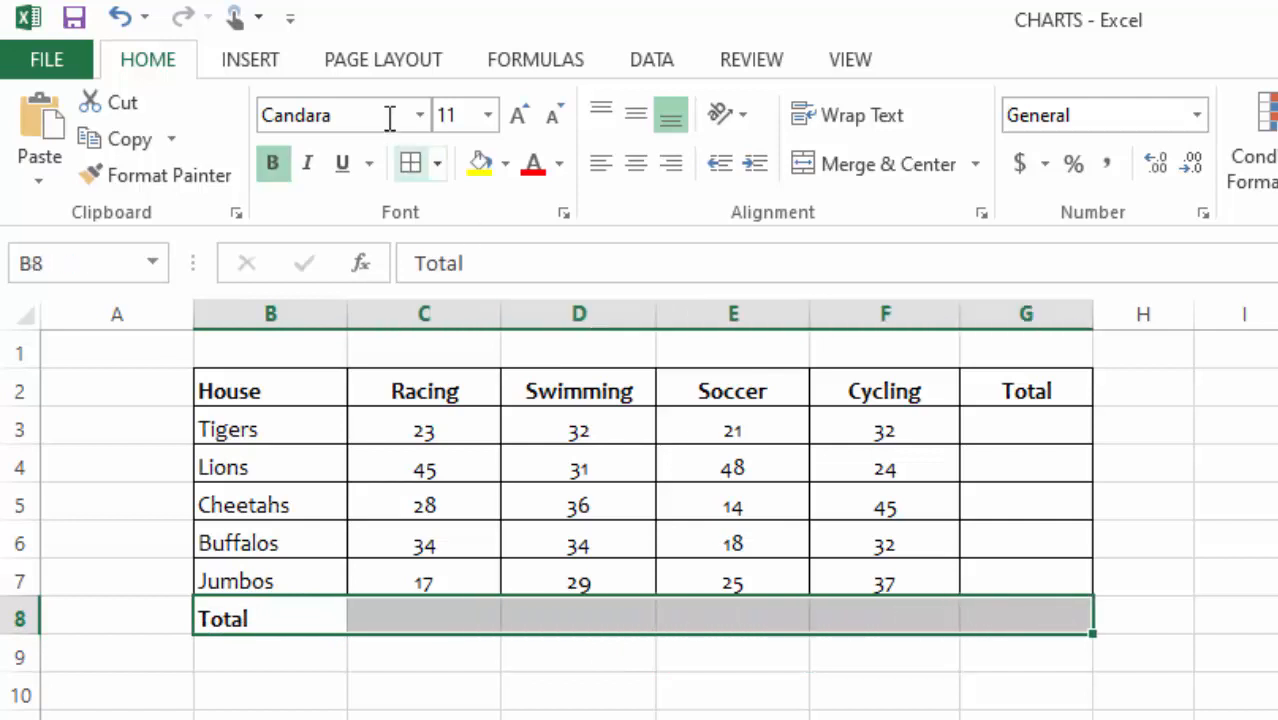
left_click(410, 165)
left_click(725, 682)
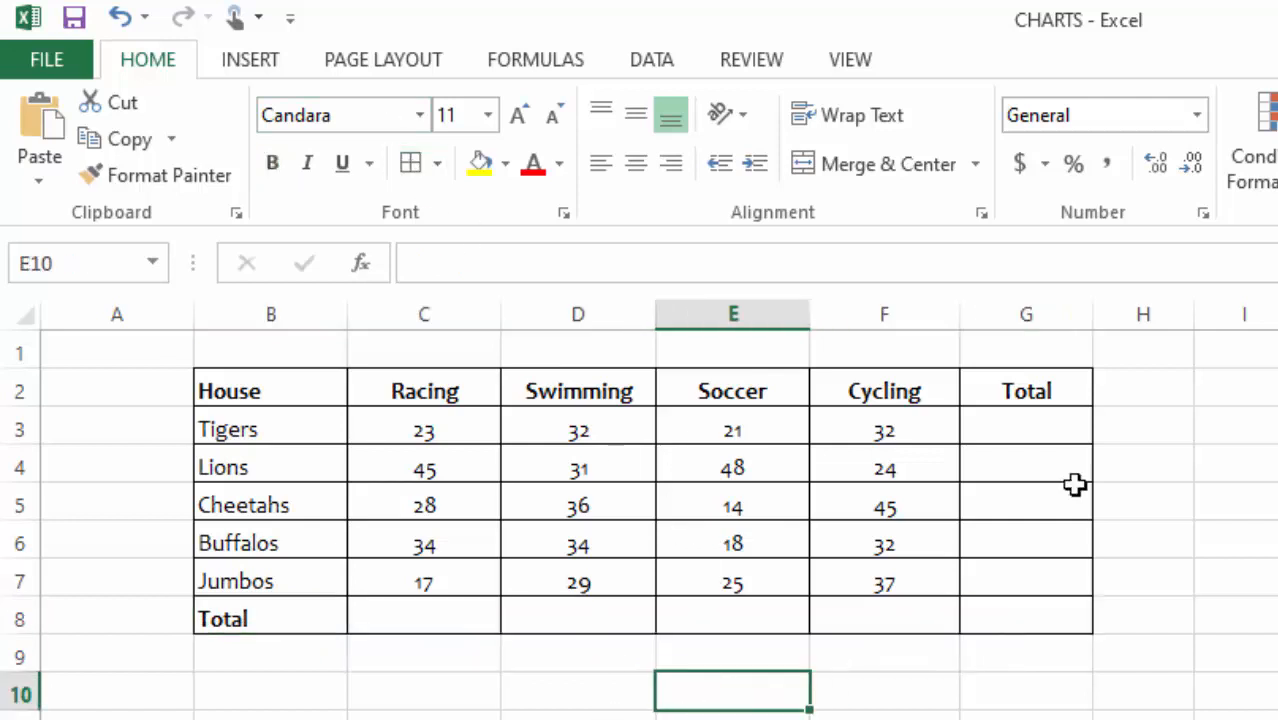
- Fill the header row B2:G2 with the lightest orange theme color
left_click_drag(228, 379, 1018, 402)
left_click(507, 165)
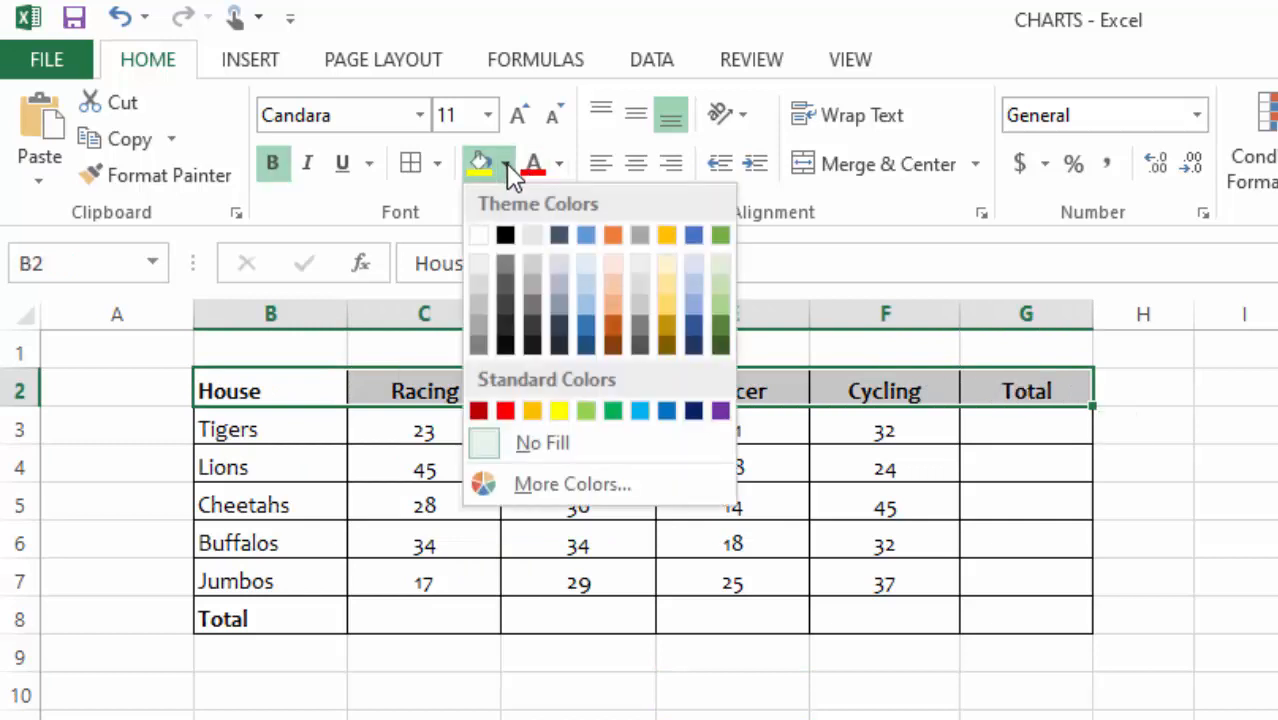
left_click(614, 265)
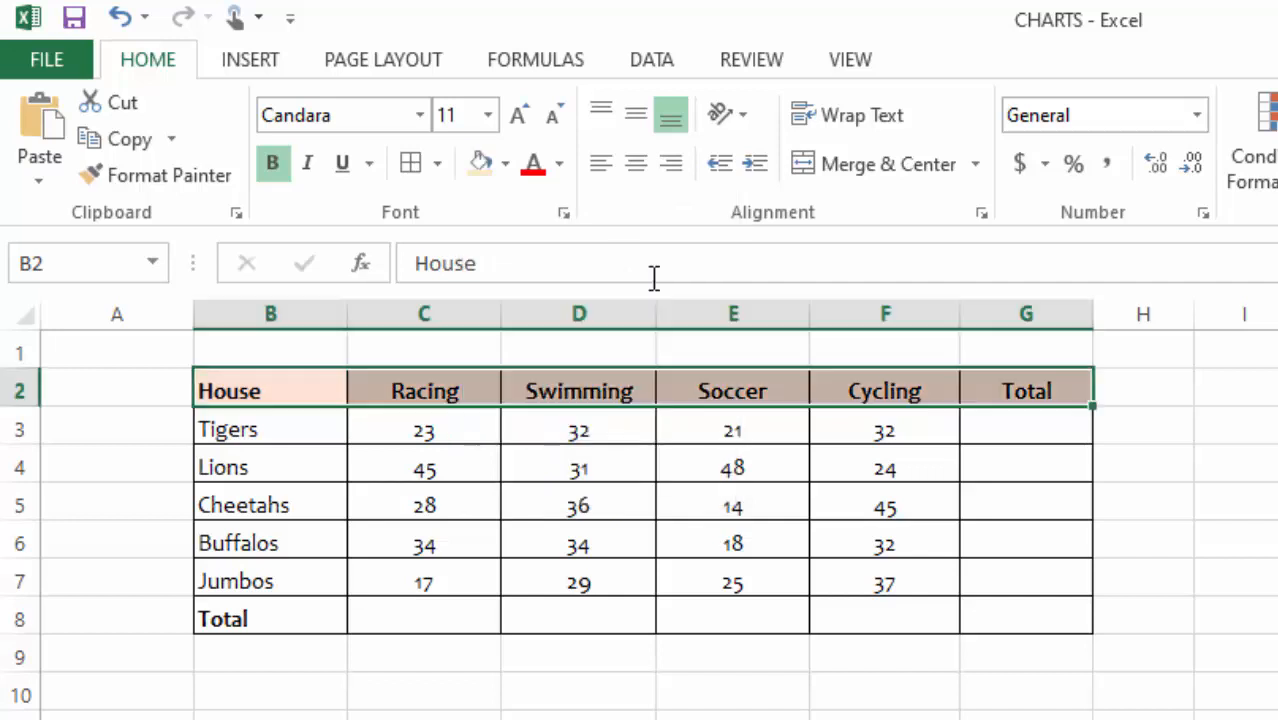
left_click(1275, 465)
- Vertically middle-align all cells of the table, B2:G8
left_click_drag(274, 401, 1041, 616)
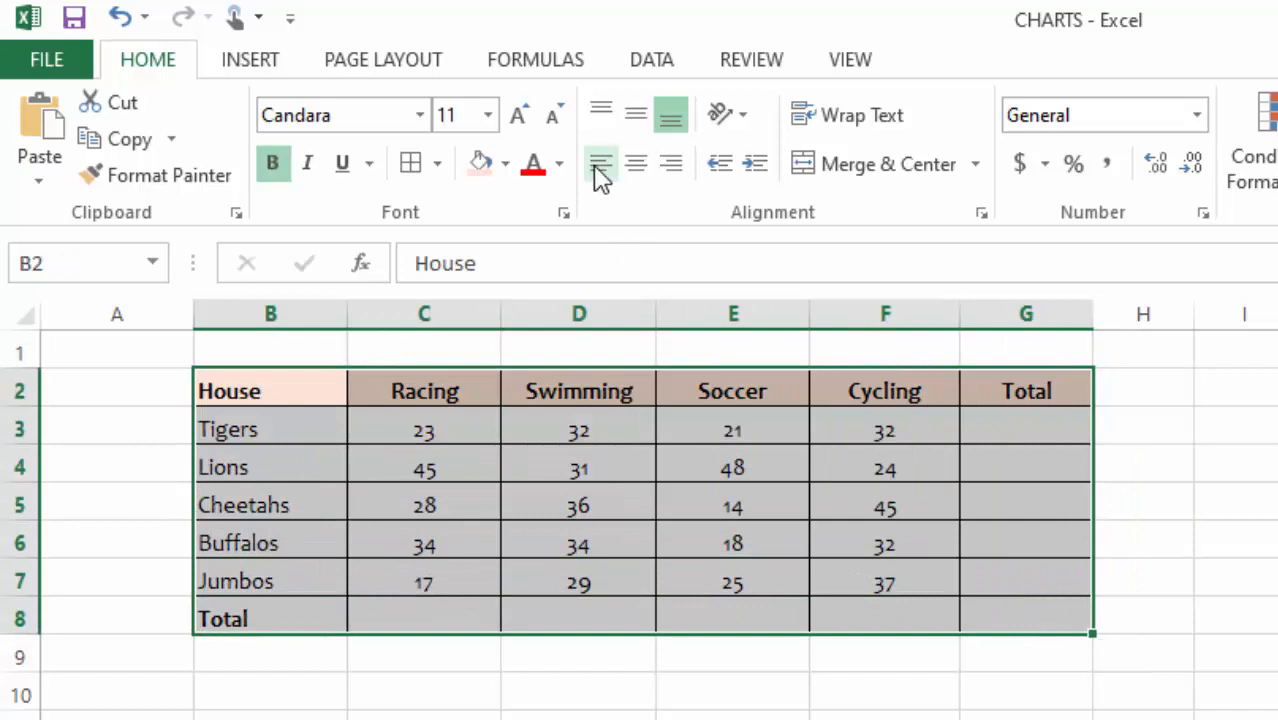
left_click(636, 116)
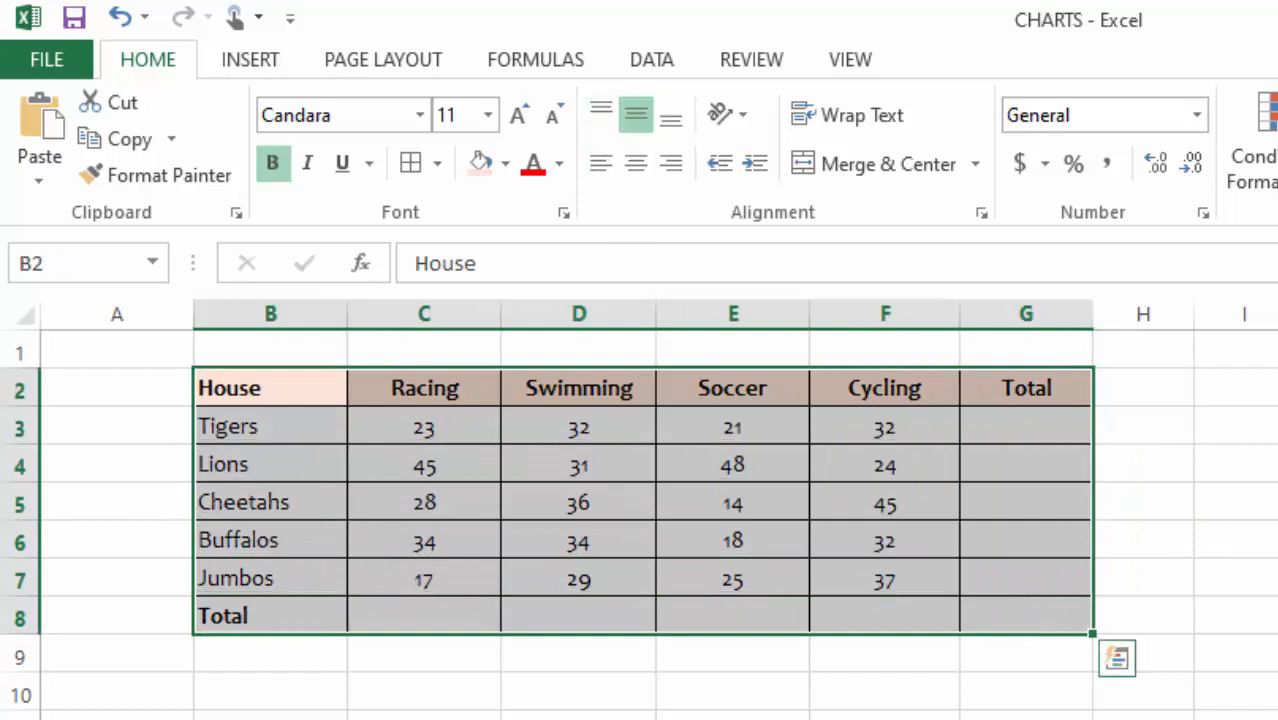
left_click(1275, 540)
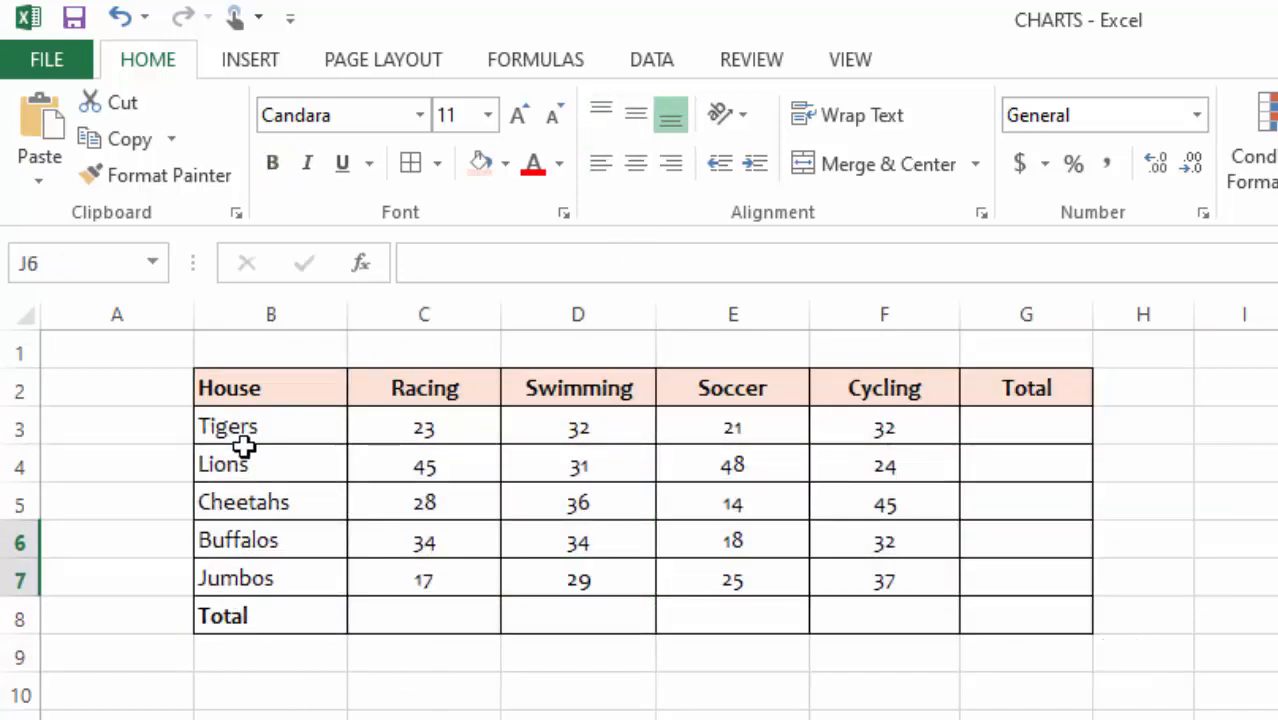
- Make the house names in B3:B7 bold and set their font color to a dark orange theme color
left_click_drag(256, 425, 275, 575)
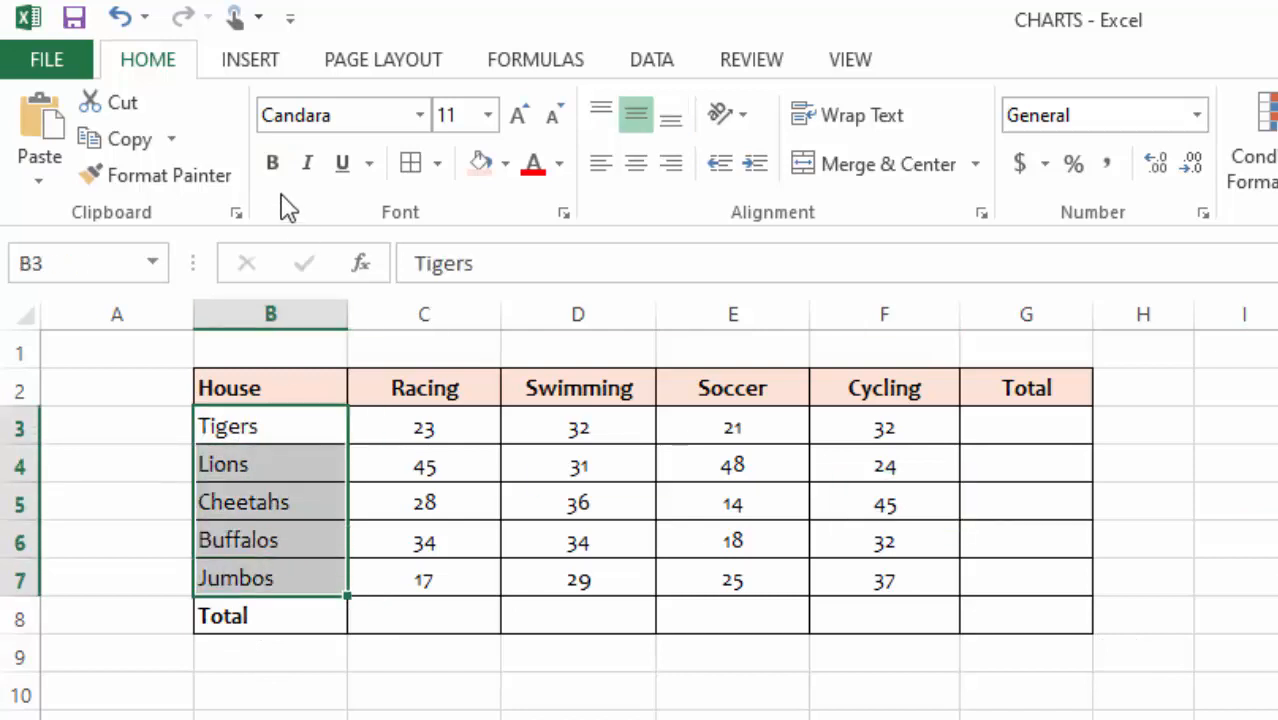
left_click(276, 164)
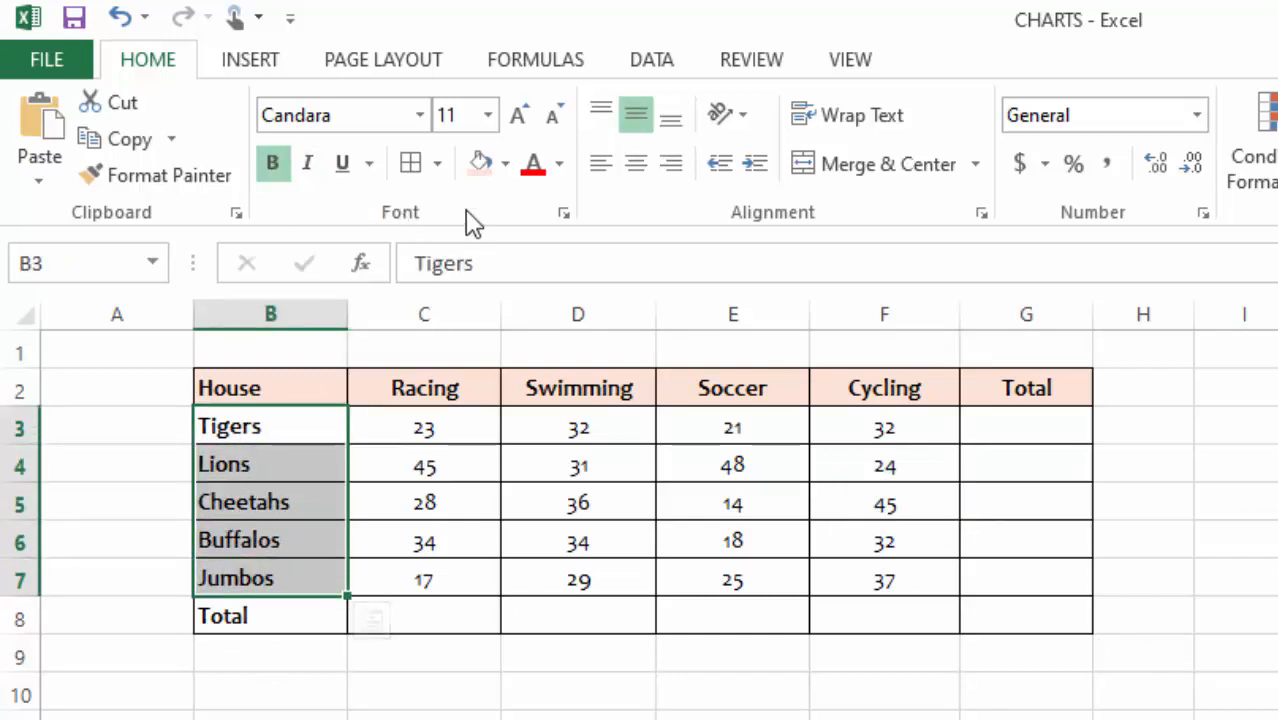
left_click(561, 164)
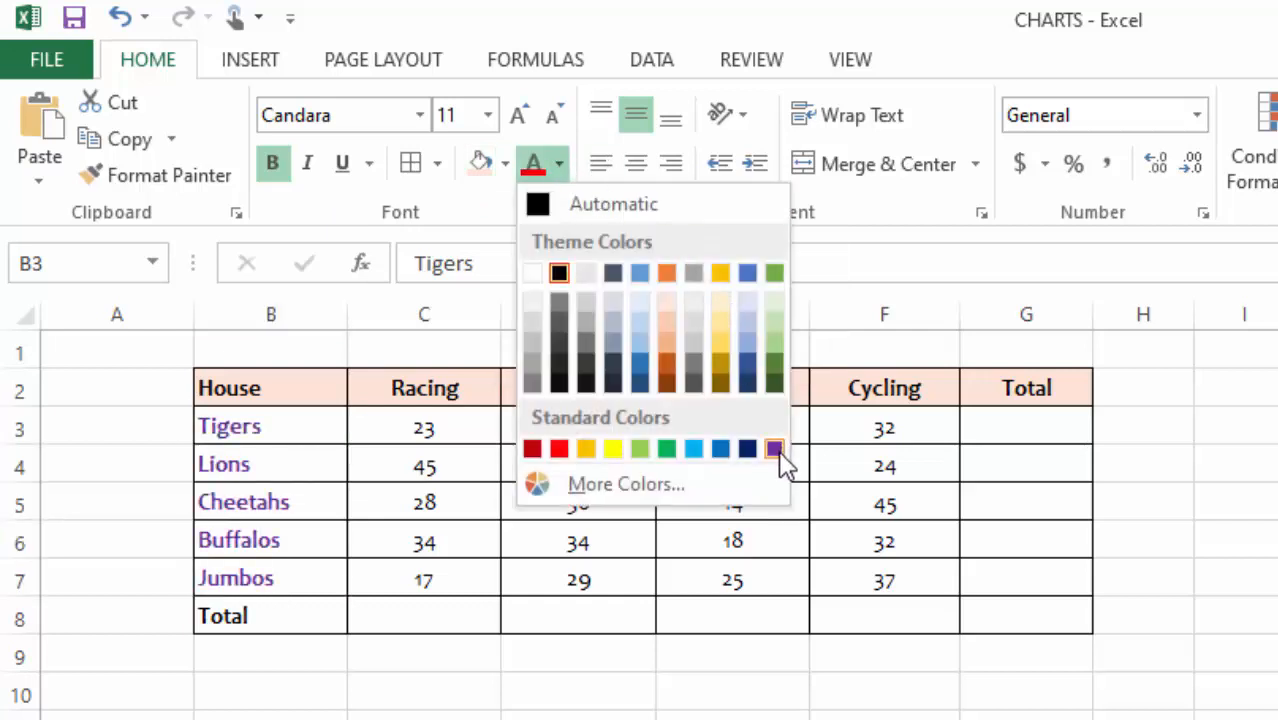
left_click(668, 364)
left_click(1235, 540)
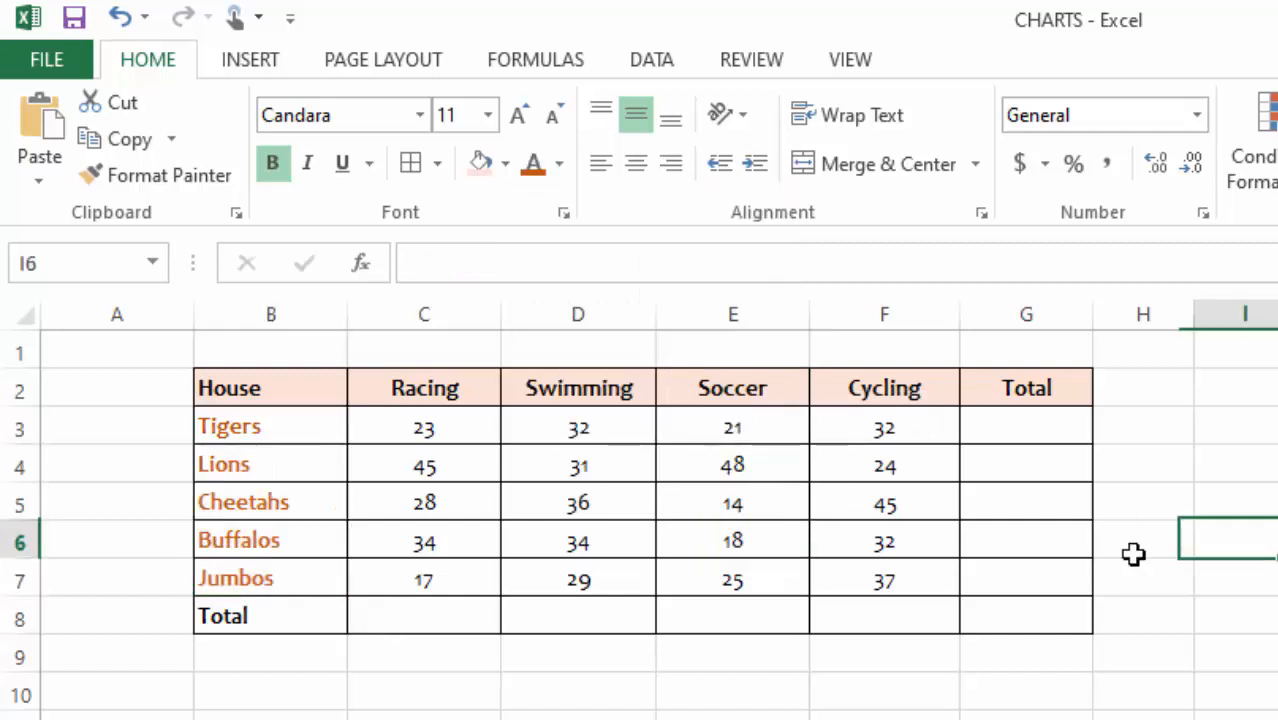
- Fill the empty Total column cells G3:G7 and the Total row cells C8:F8 with yellow
left_click_drag(1044, 422, 1047, 567)
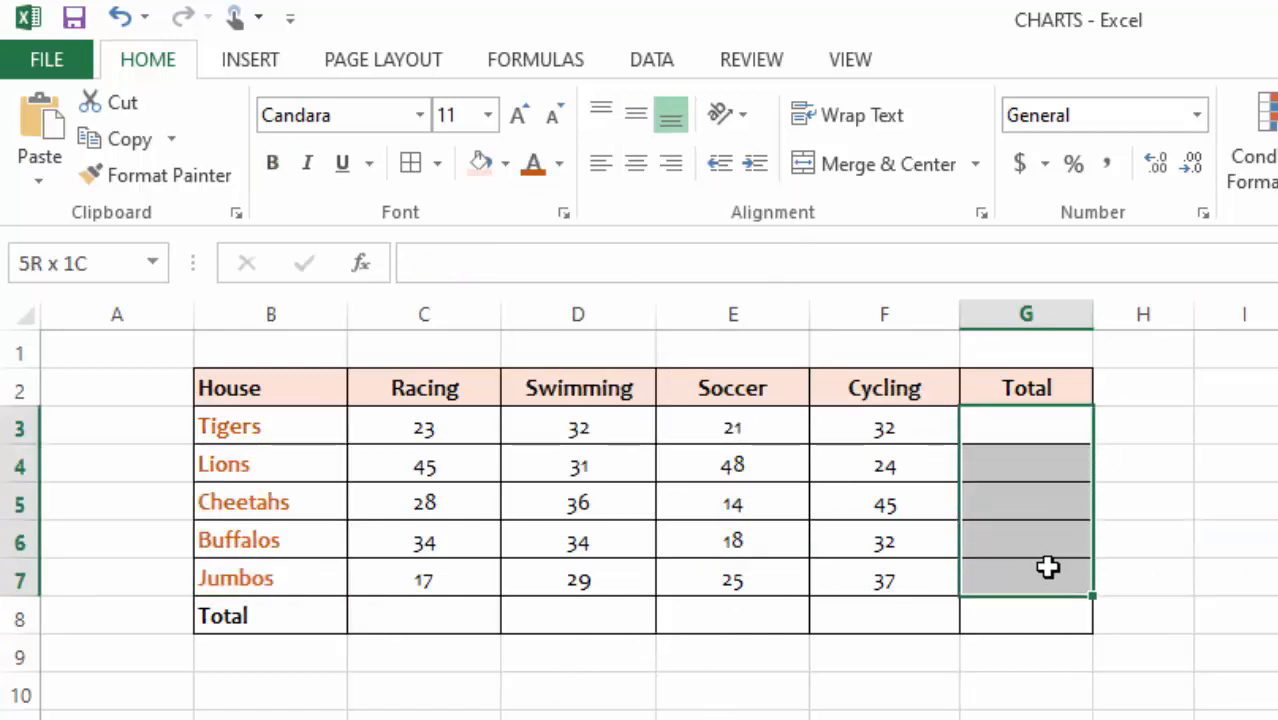
left_click(507, 164)
left_click(559, 410)
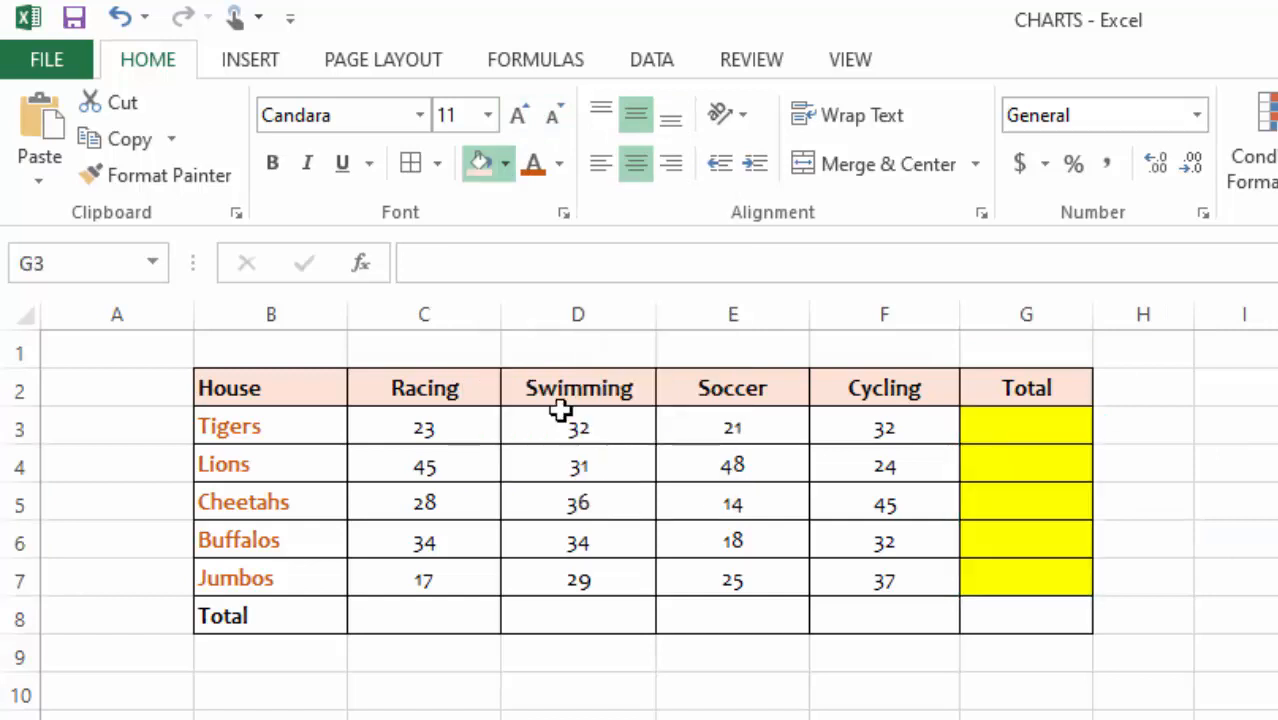
left_click(1270, 455)
left_click_drag(412, 615, 890, 613)
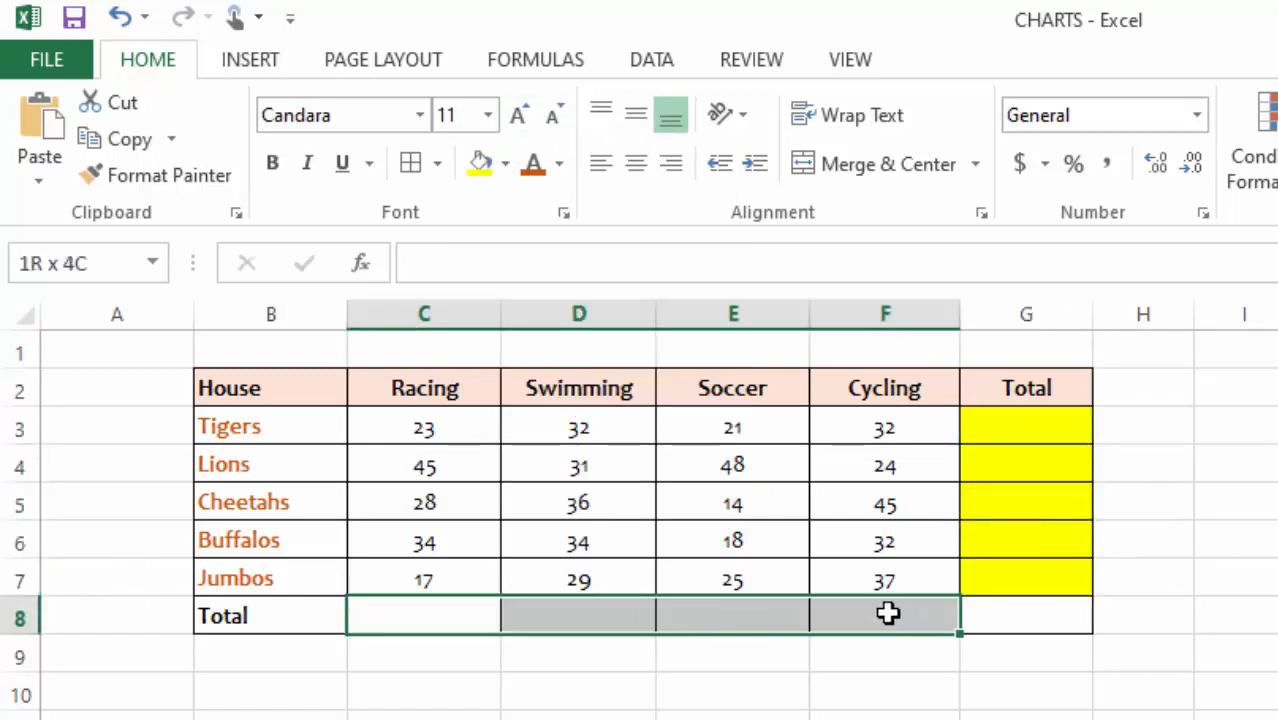
left_click(480, 163)
left_click(1270, 655)
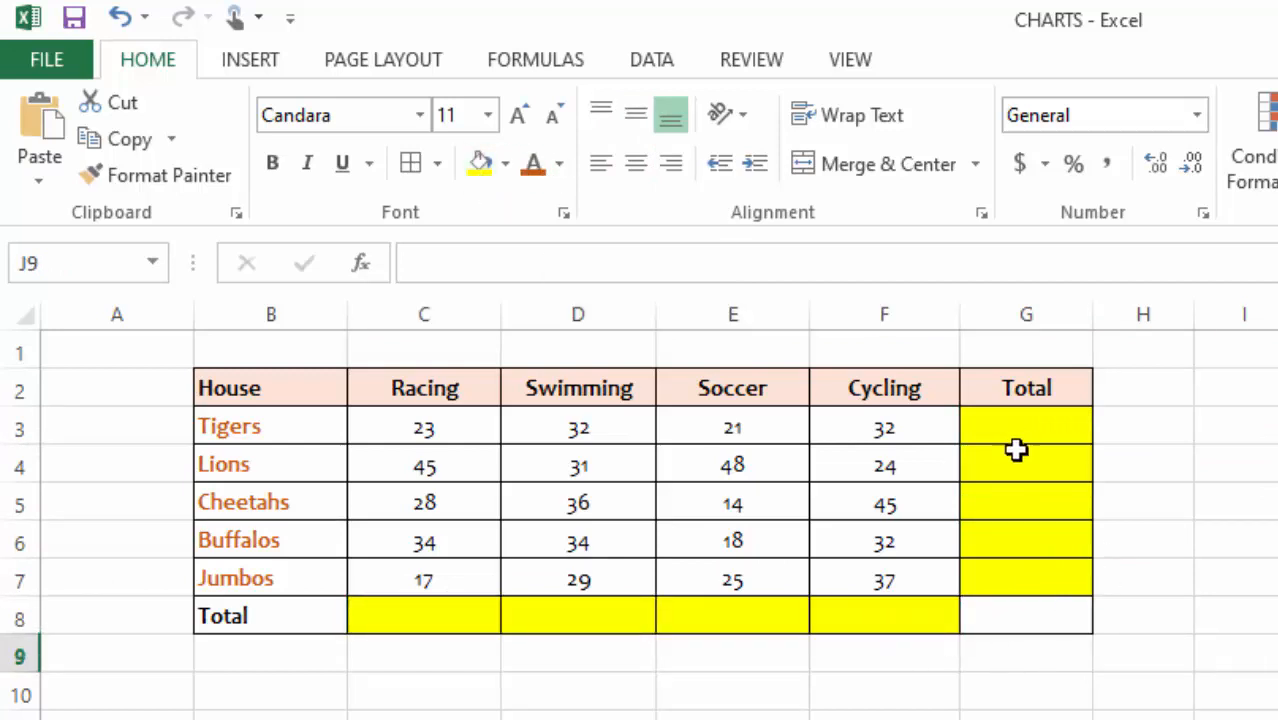
left_click(1210, 465)
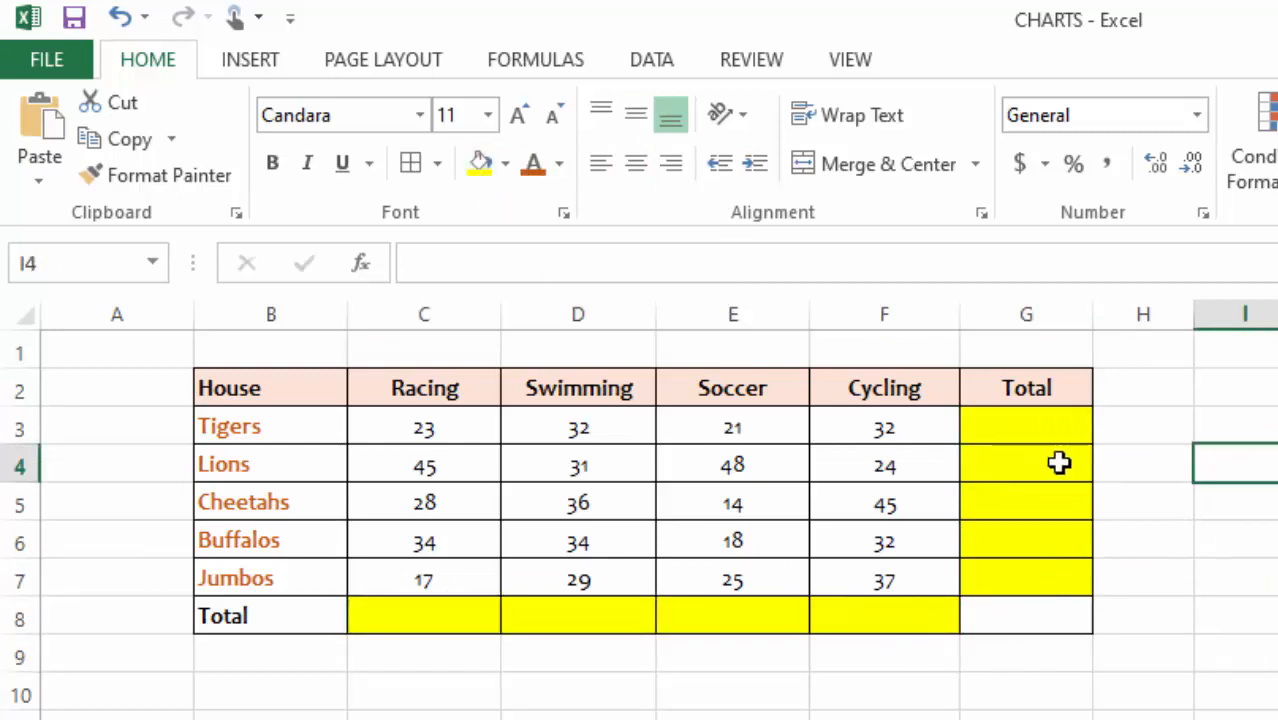
- Enter the formula =SUM(C3:F3) in G3 to total the Tigers' scores
left_click(1019, 431)
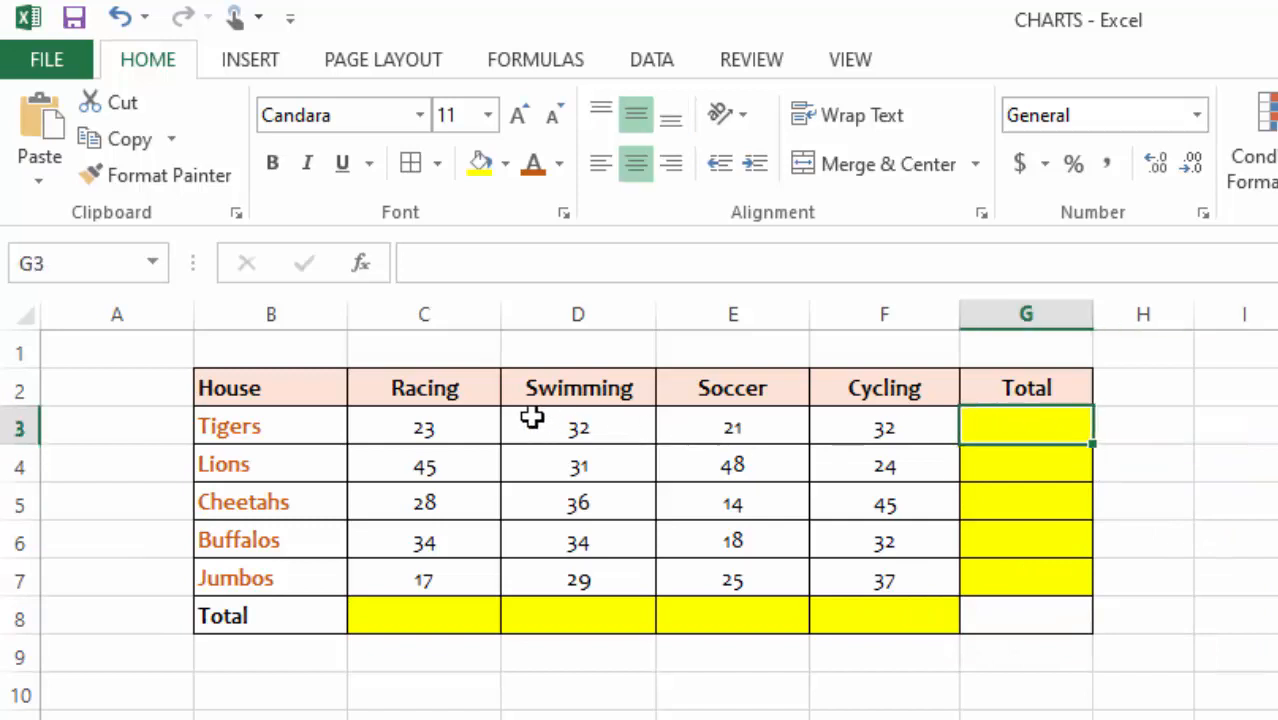
left_click(395, 429)
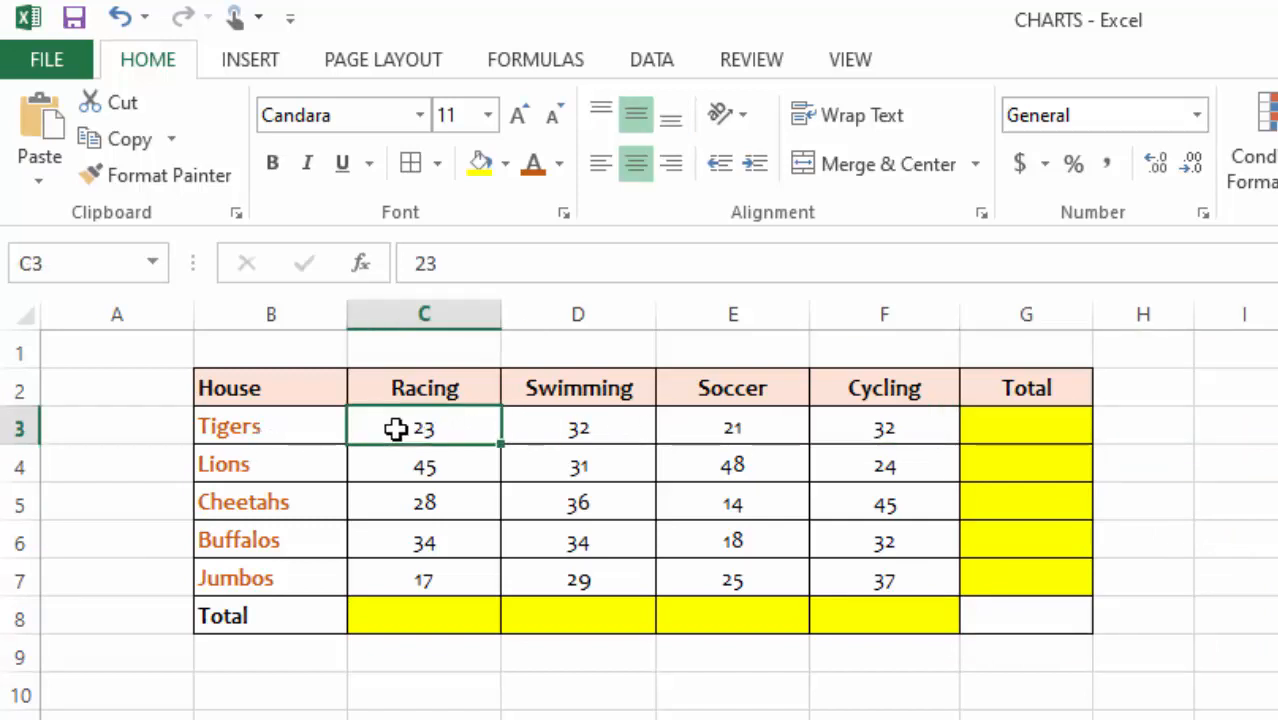
left_click(1006, 423)
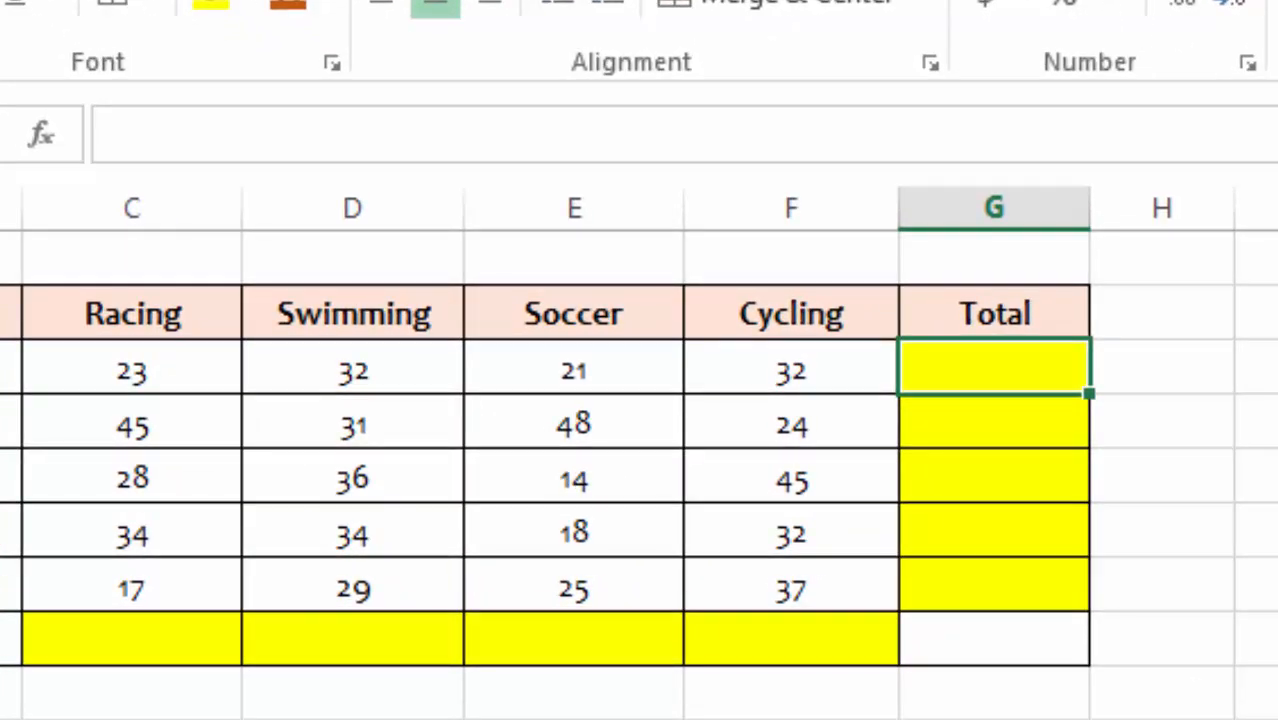
type("=SUM")
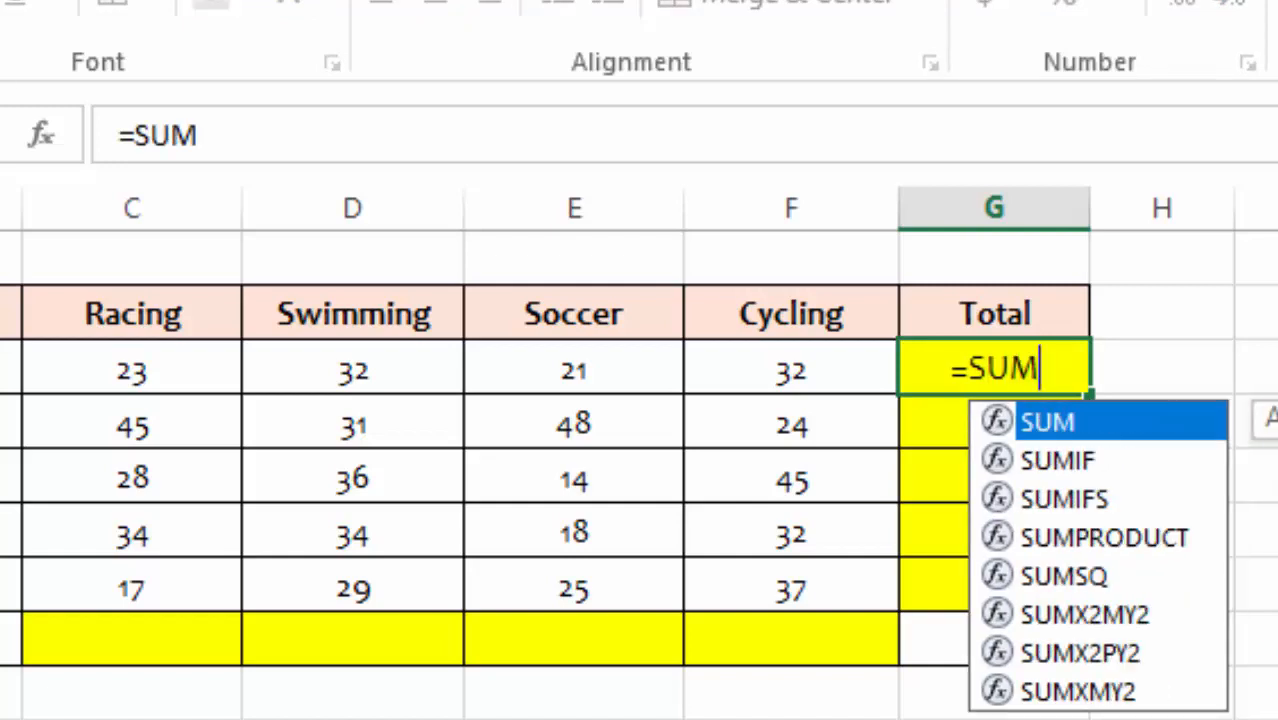
double_click(1065, 430)
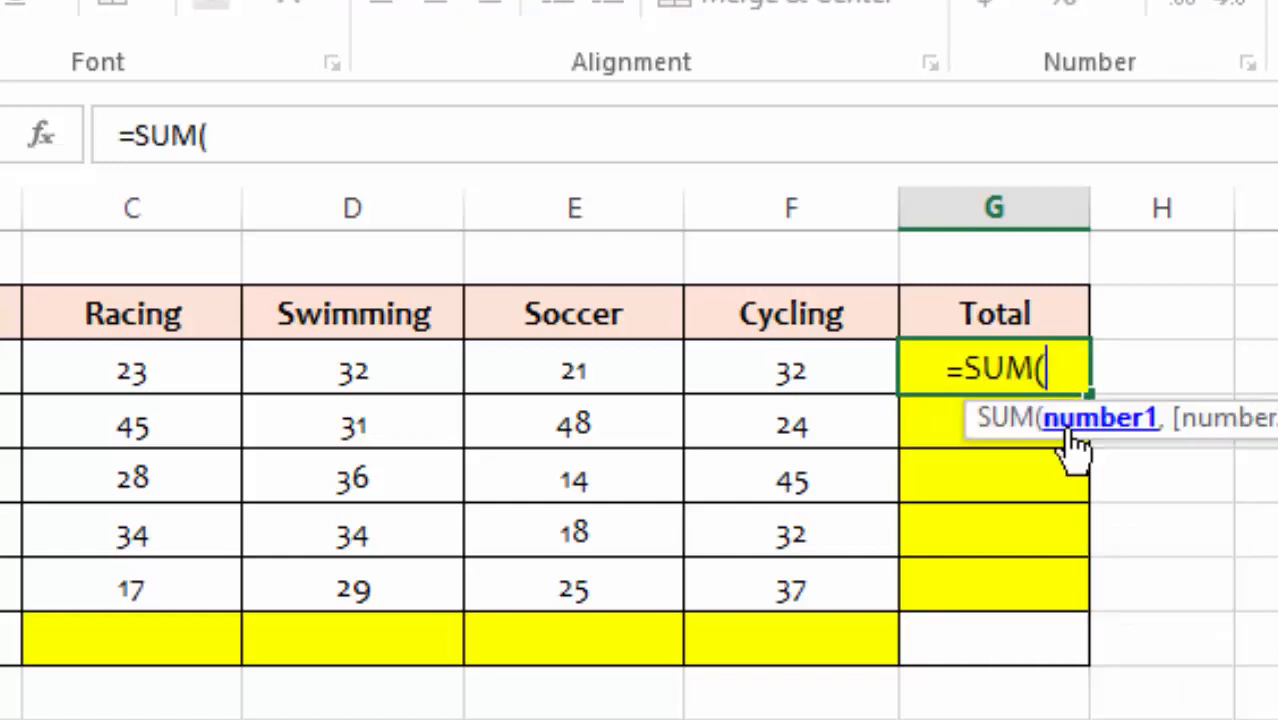
left_click(102, 374)
left_click_drag(276, 374, 775, 372)
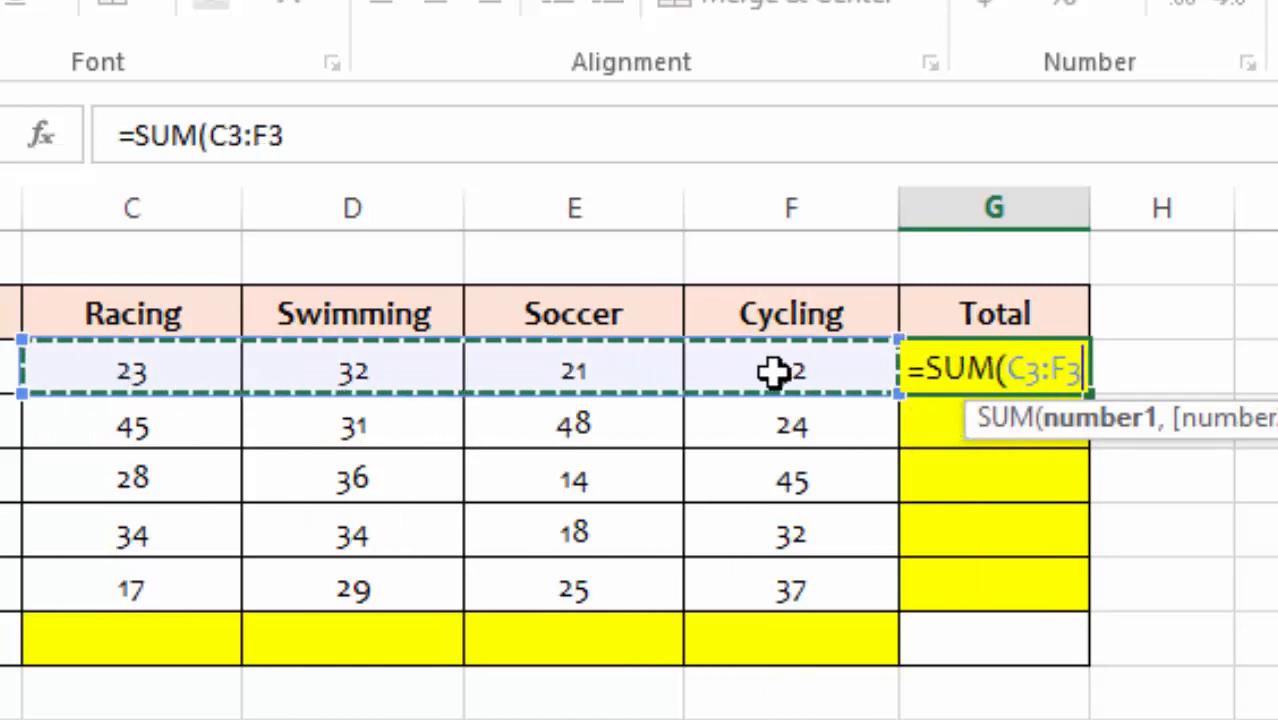
key("Return")
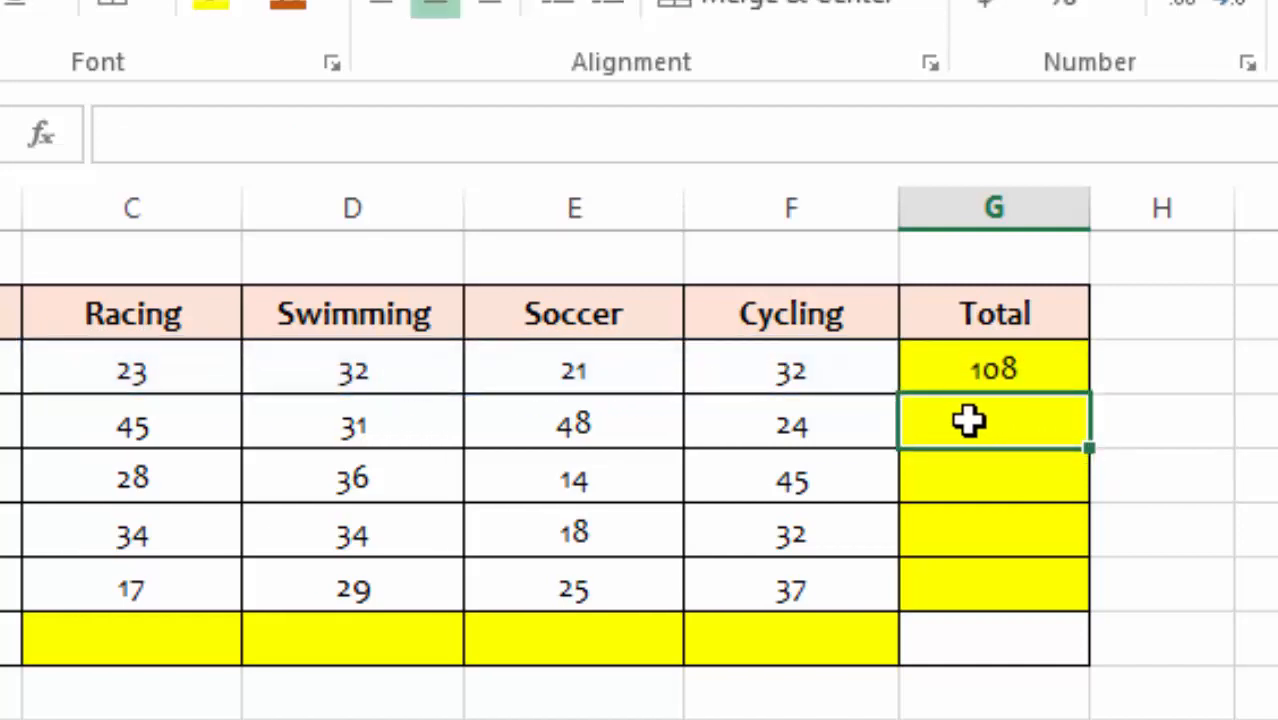
- Enter the formula =SUM(C4:F4) in G4 to total the Lions' scores
type("=SUM")
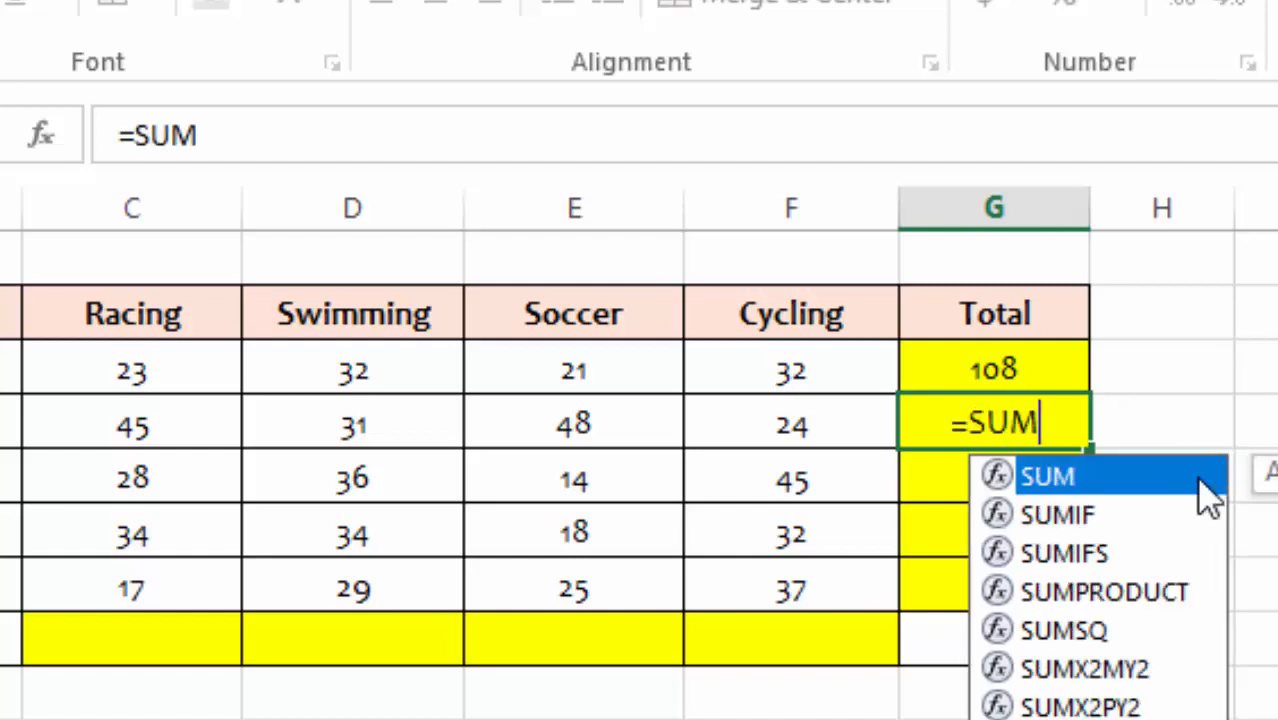
double_click(1120, 482)
left_click_drag(129, 432, 839, 422)
key("Return")
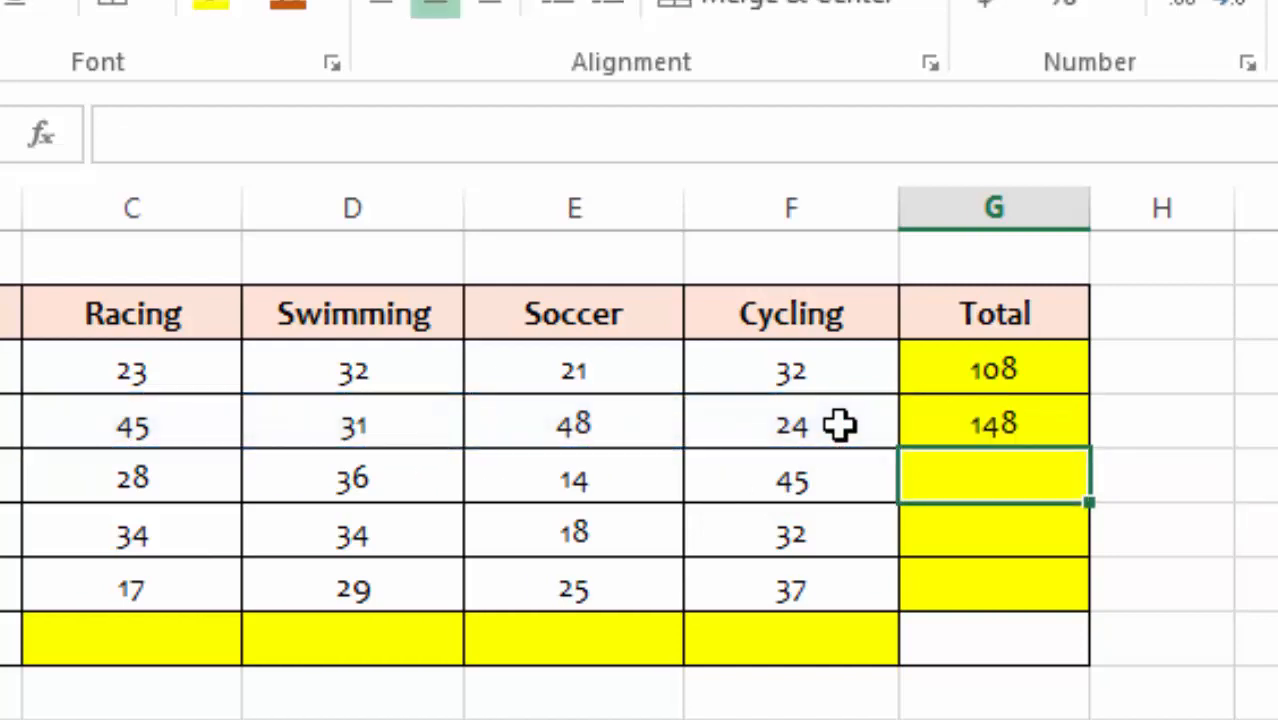
- Fill the SUM formula from G4 down through G7 for the remaining houses
left_click(993, 421)
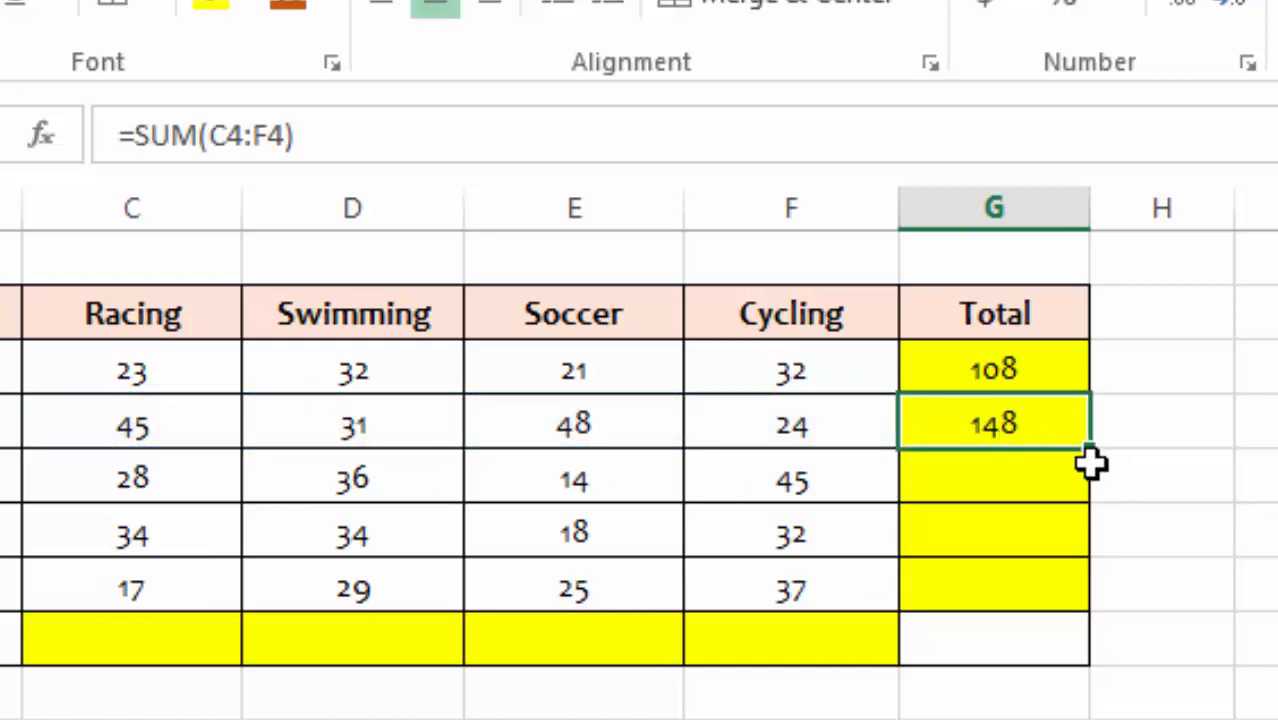
left_click_drag(1092, 446, 1088, 595)
left_click(1262, 385)
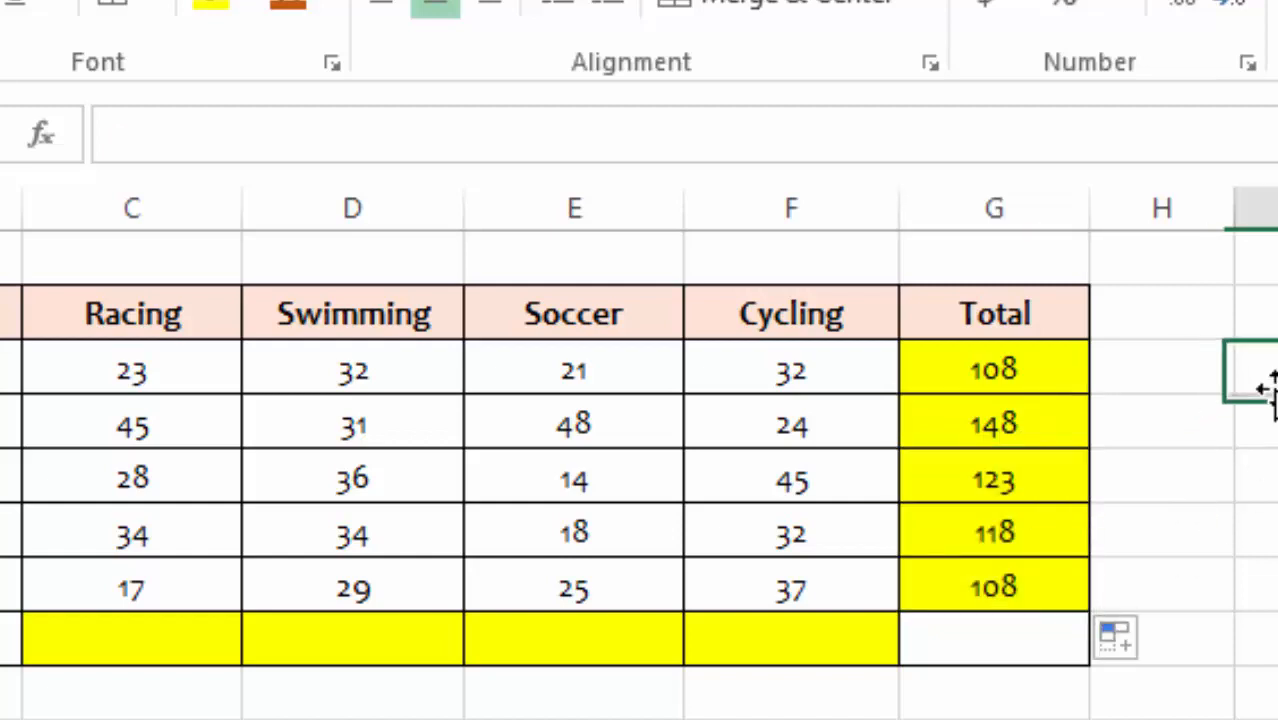
- Enter the formula =SUM(C3:C7) in C8 to total the Racing column
left_click(137, 636)
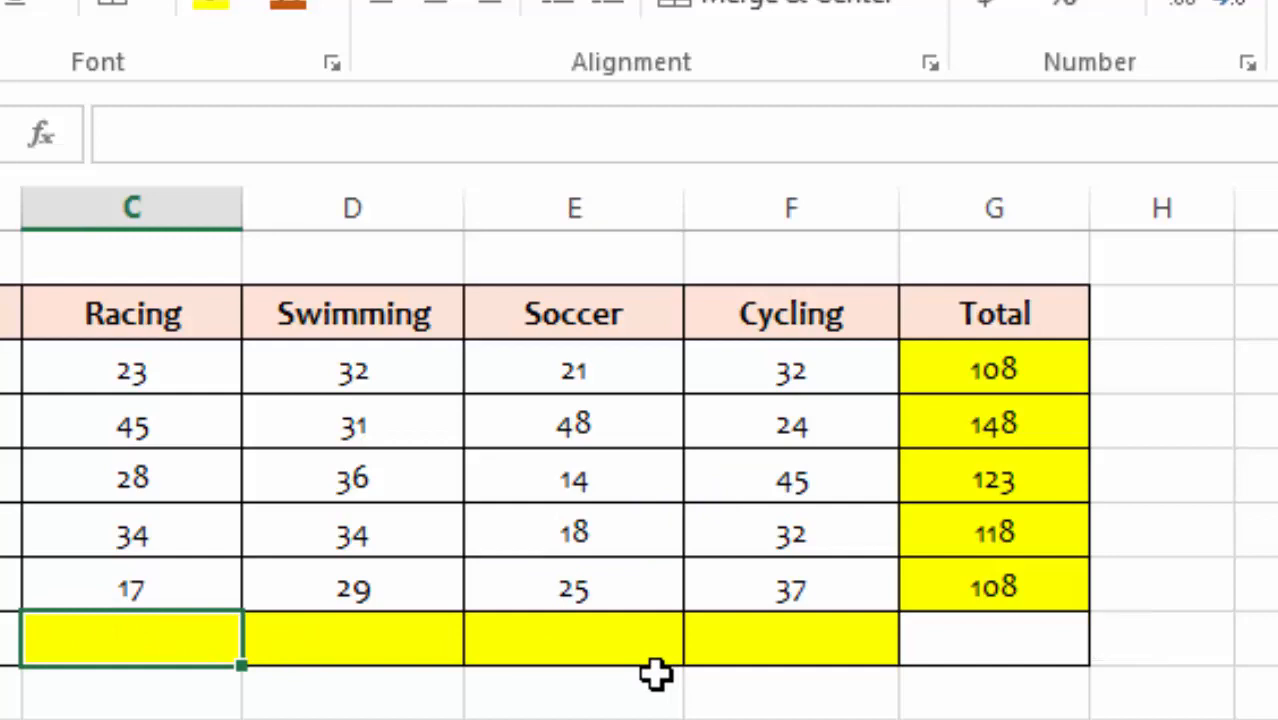
type("=SUM")
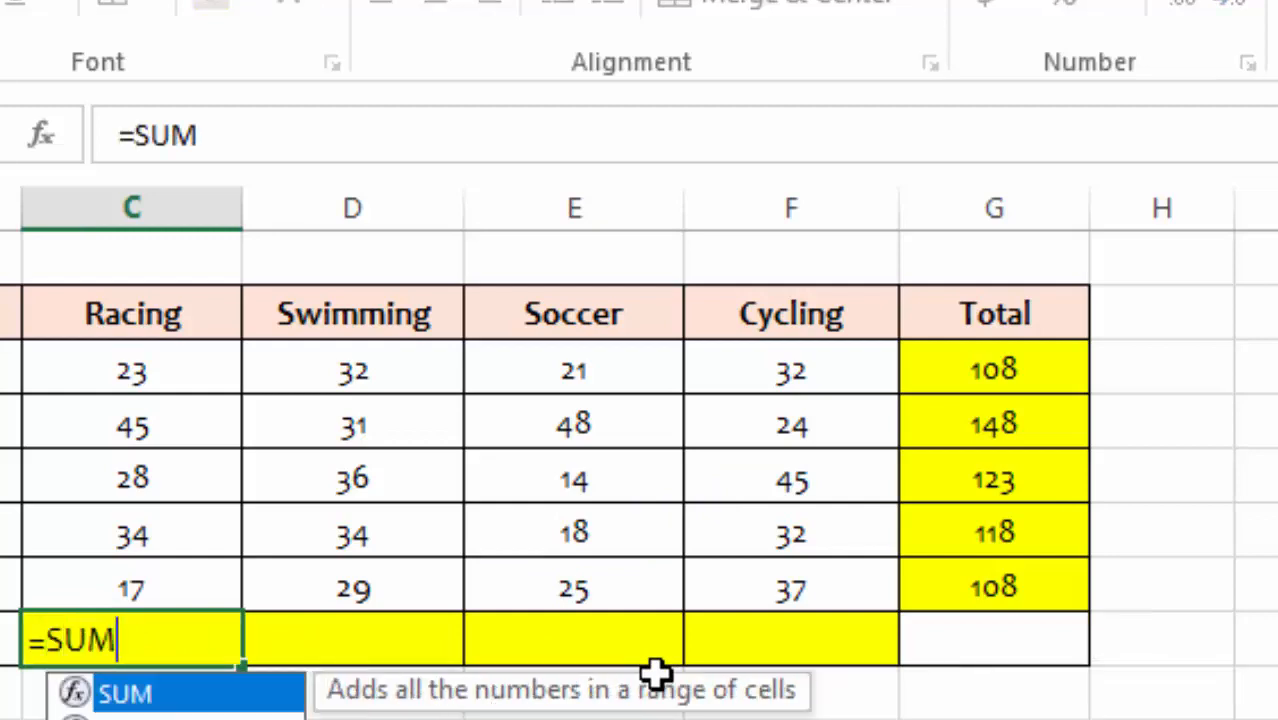
double_click(165, 697)
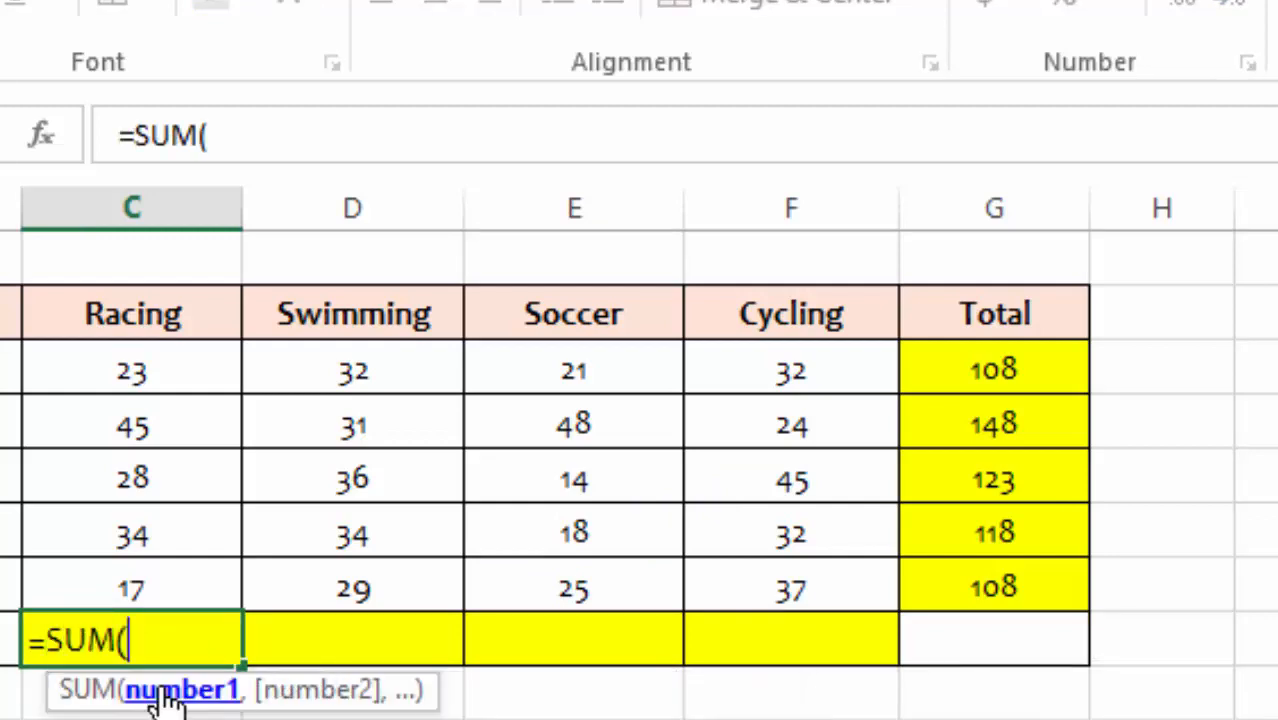
left_click(150, 366)
left_click_drag(173, 427, 177, 585)
key("Return")
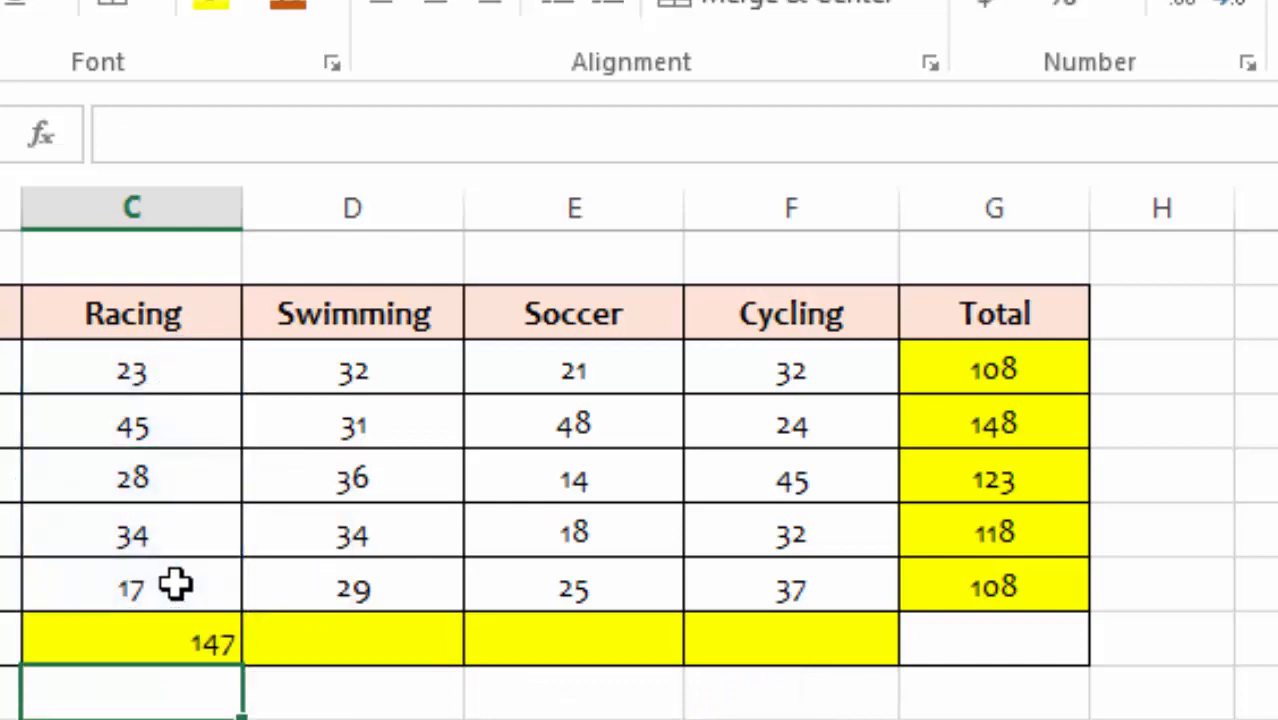
- Center the Racing total in C8 horizontally and fill its formula across through F8
left_click(140, 636)
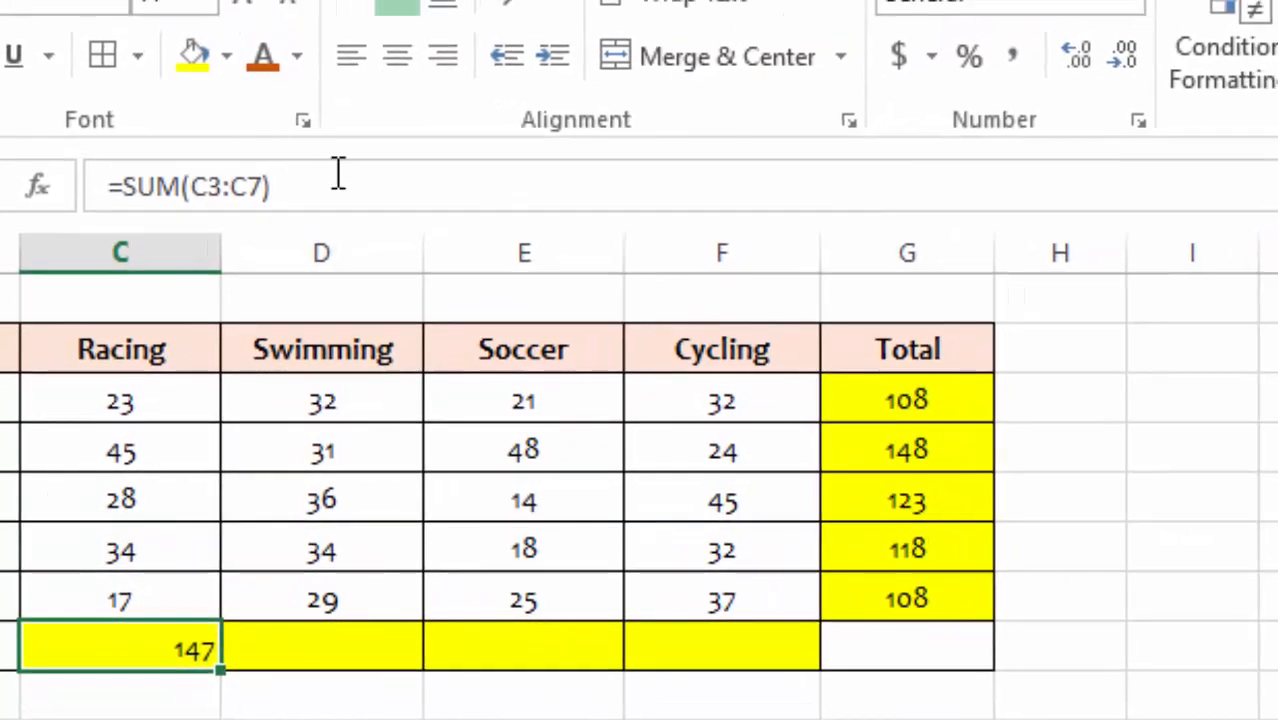
left_click(398, 62)
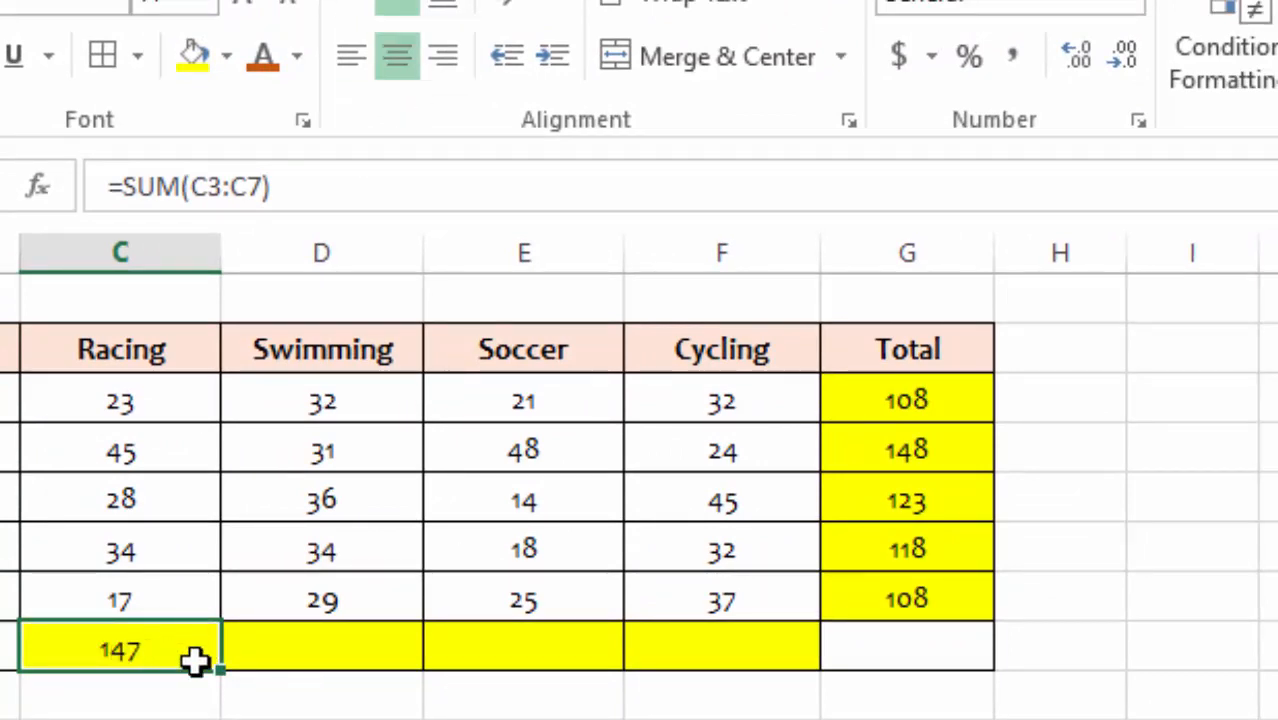
left_click_drag(219, 677, 815, 676)
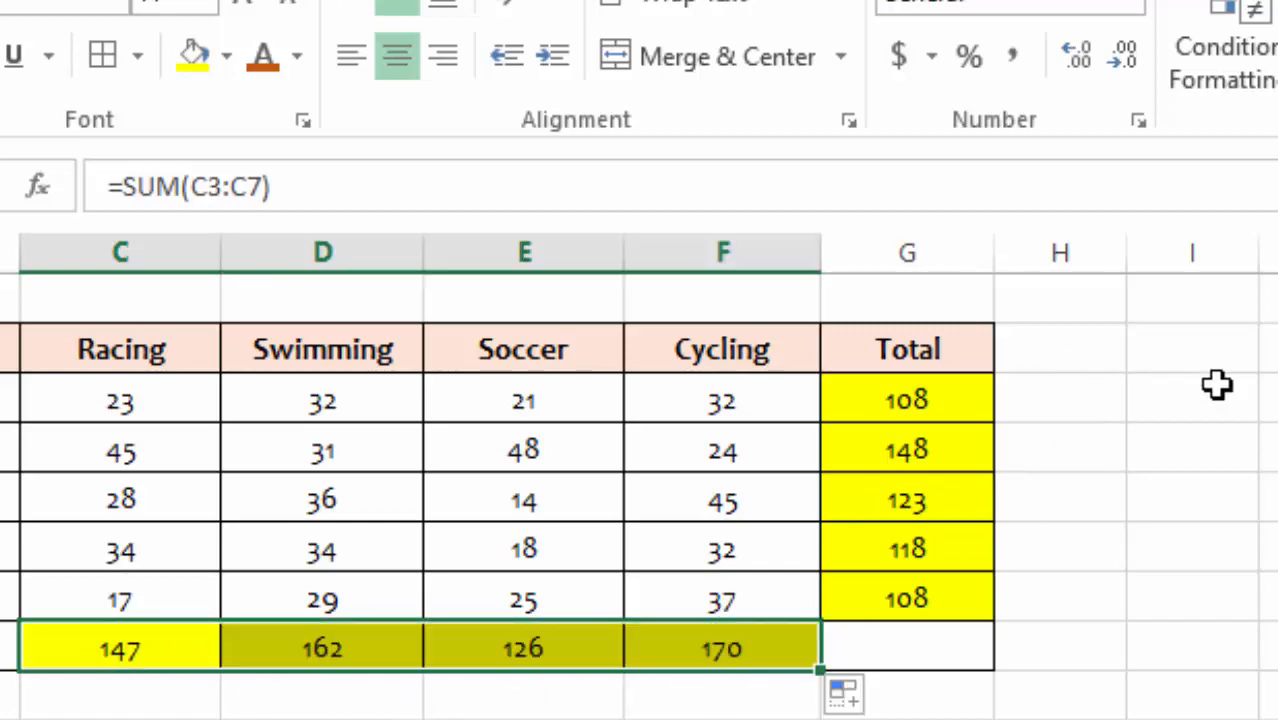
left_click(1268, 388)
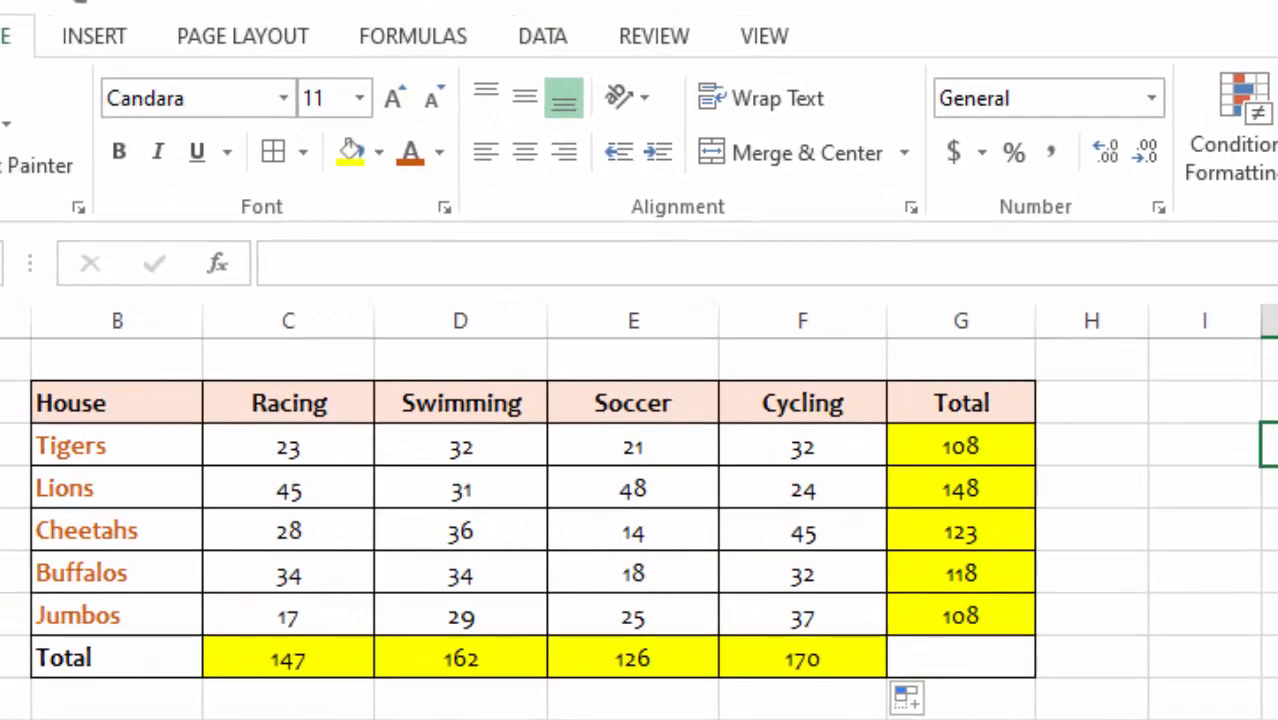
- Examine the house totals in G3:G7 and compare how the houses rank from Tigers to Jumbos
left_click(1182, 613)
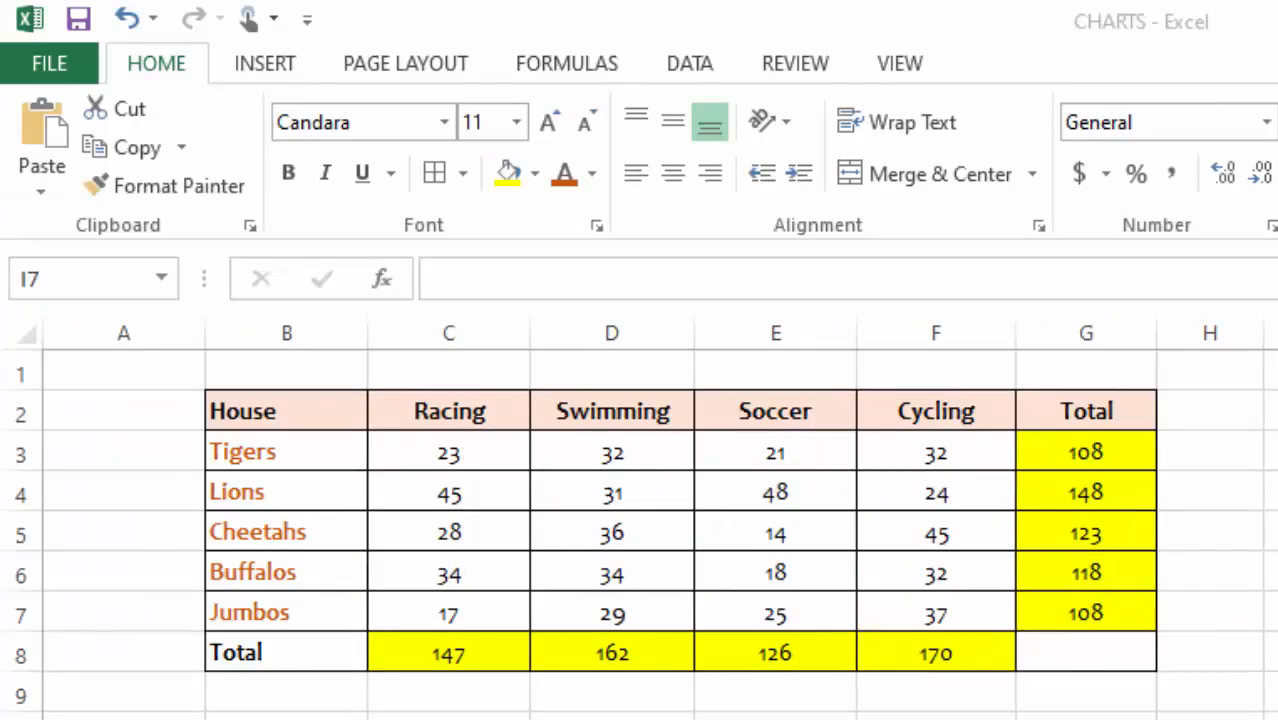
left_click(1118, 510)
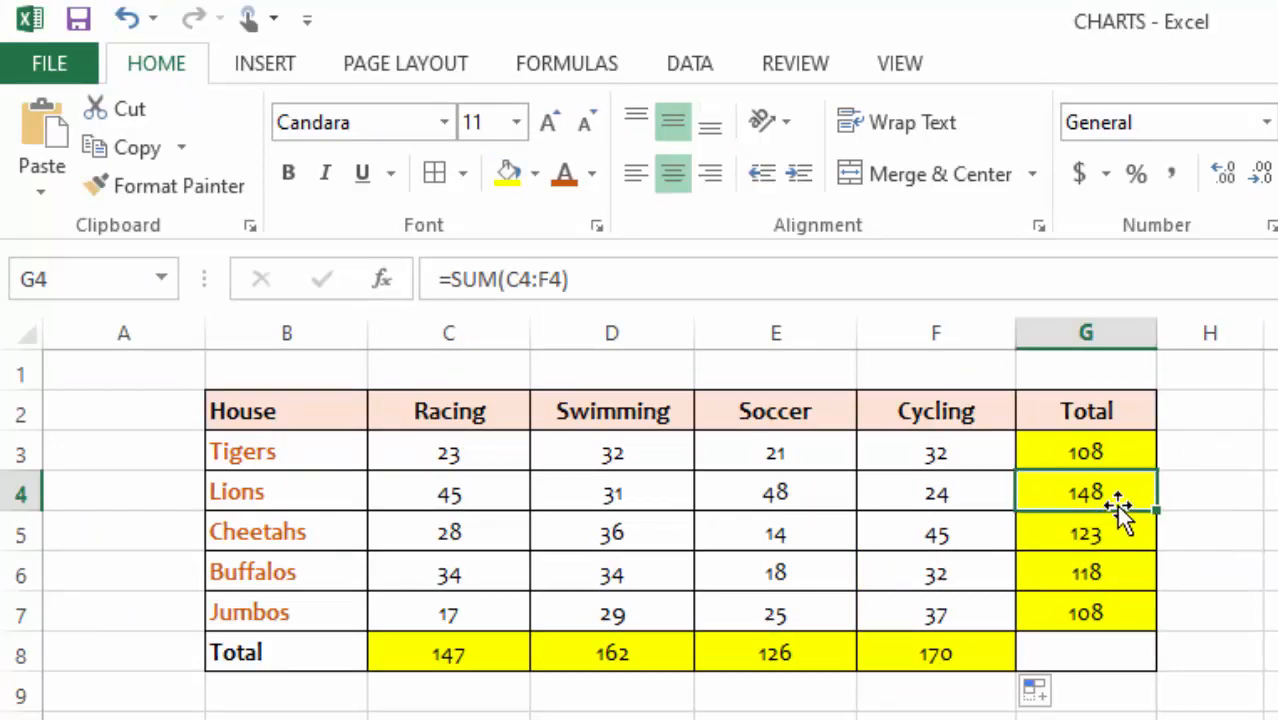
left_click(1082, 447)
left_click(1089, 493)
left_click(1090, 535)
left_click(1095, 614)
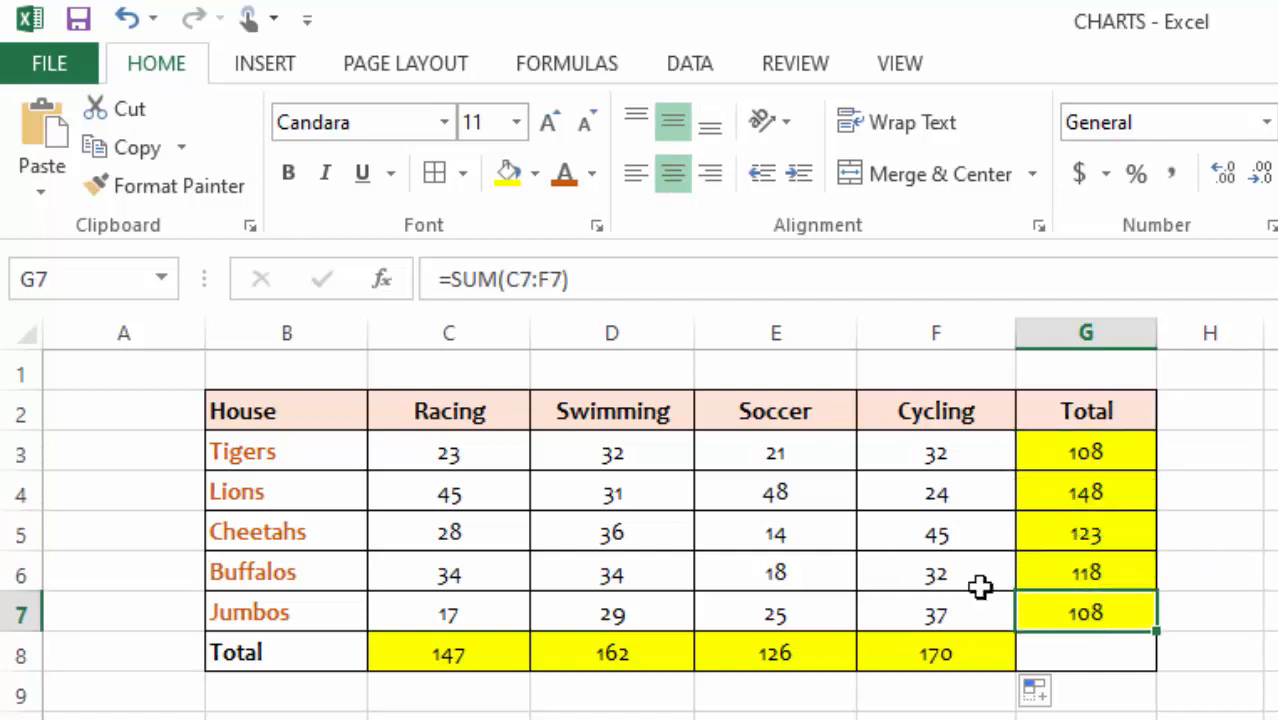
left_click(284, 611)
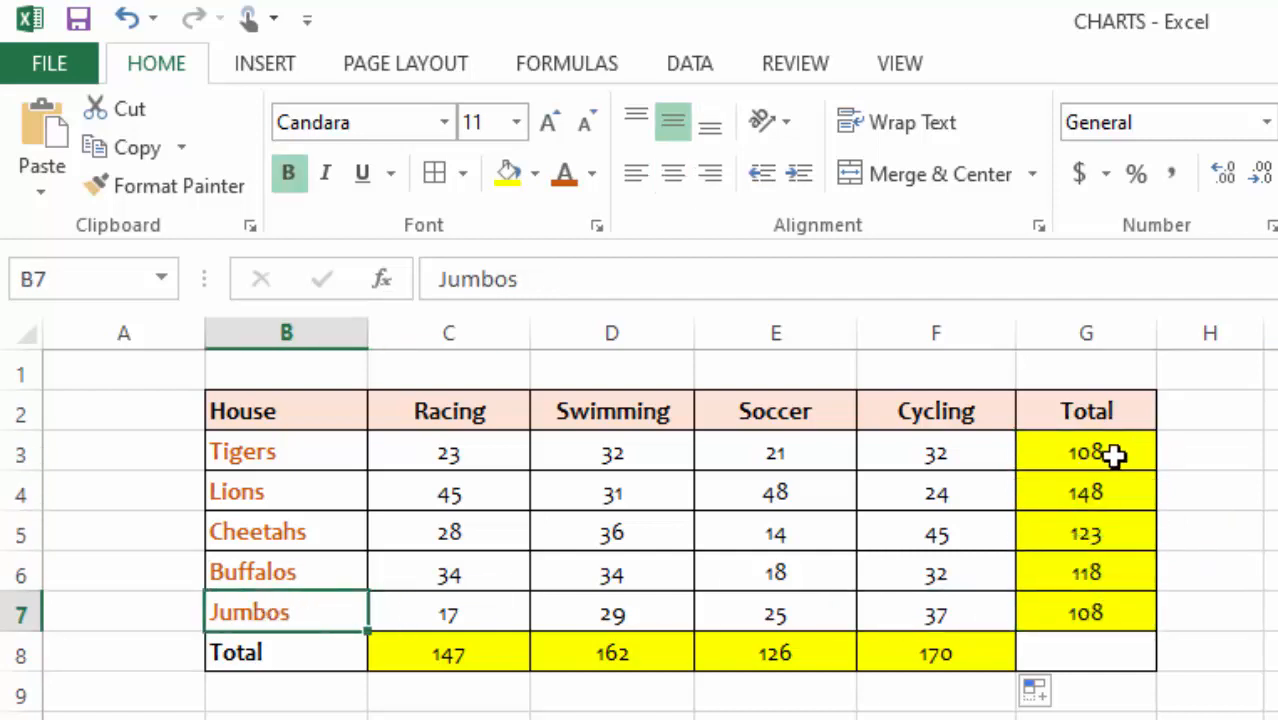
left_click(1086, 448)
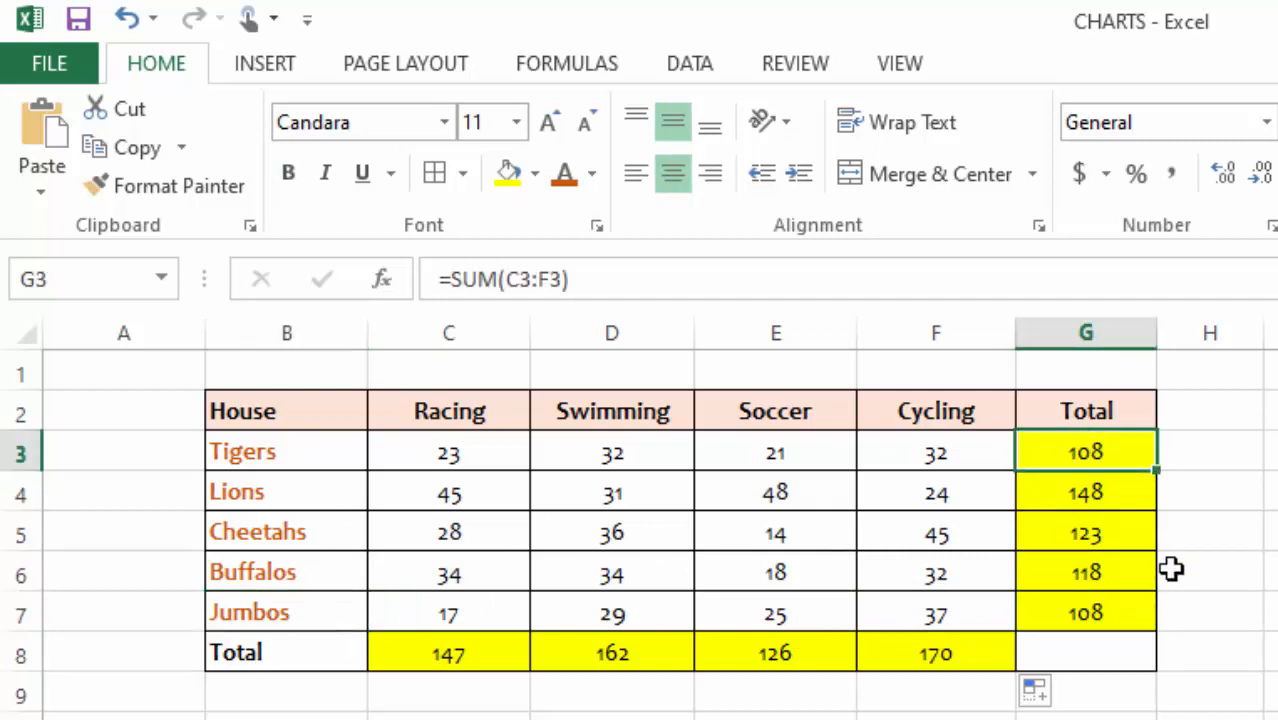
left_click(1083, 615)
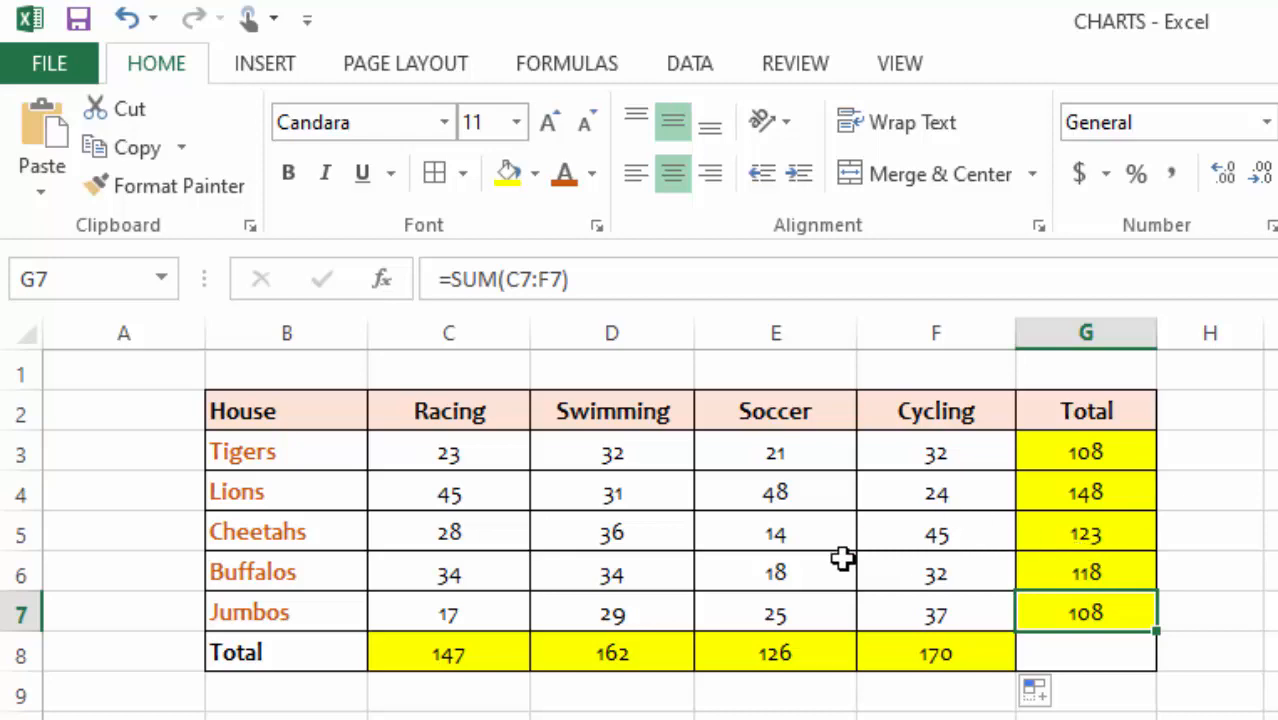
left_click(1272, 532)
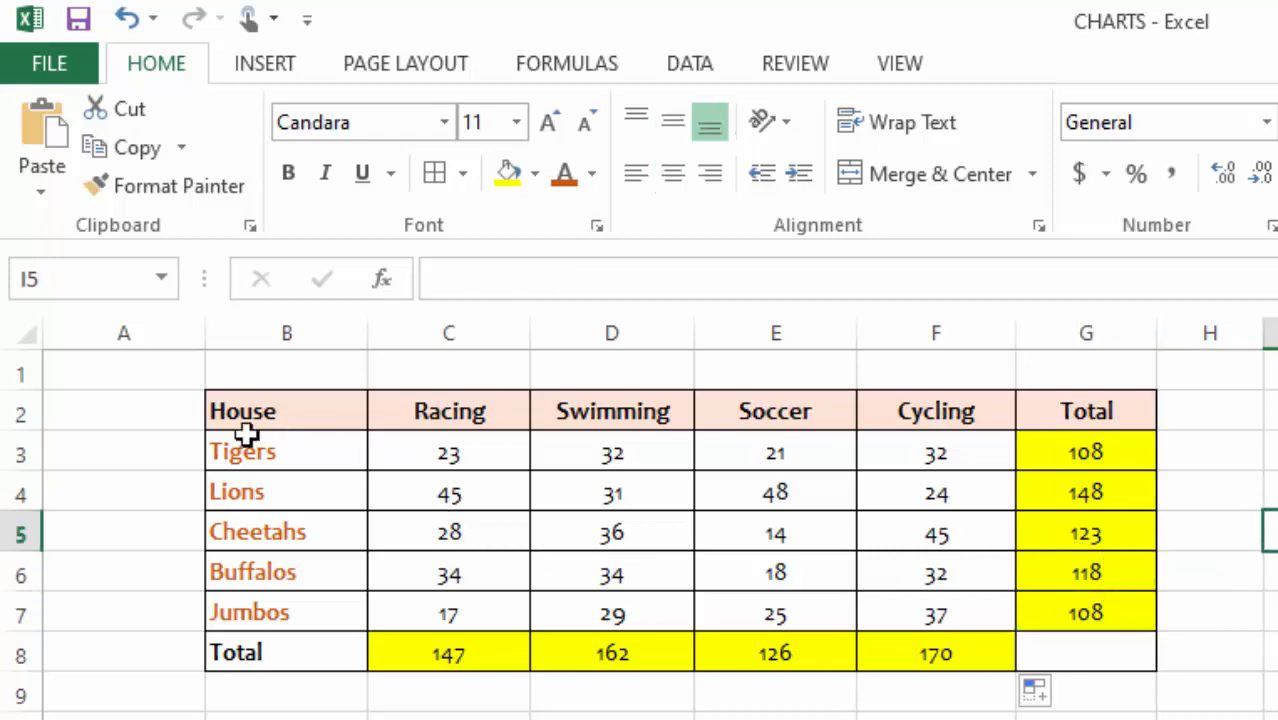
- Custom sort the table range B2:G7 by the Total column's values, ordered Largest to Smallest, with headers excluded
left_click_drag(242, 420, 974, 562)
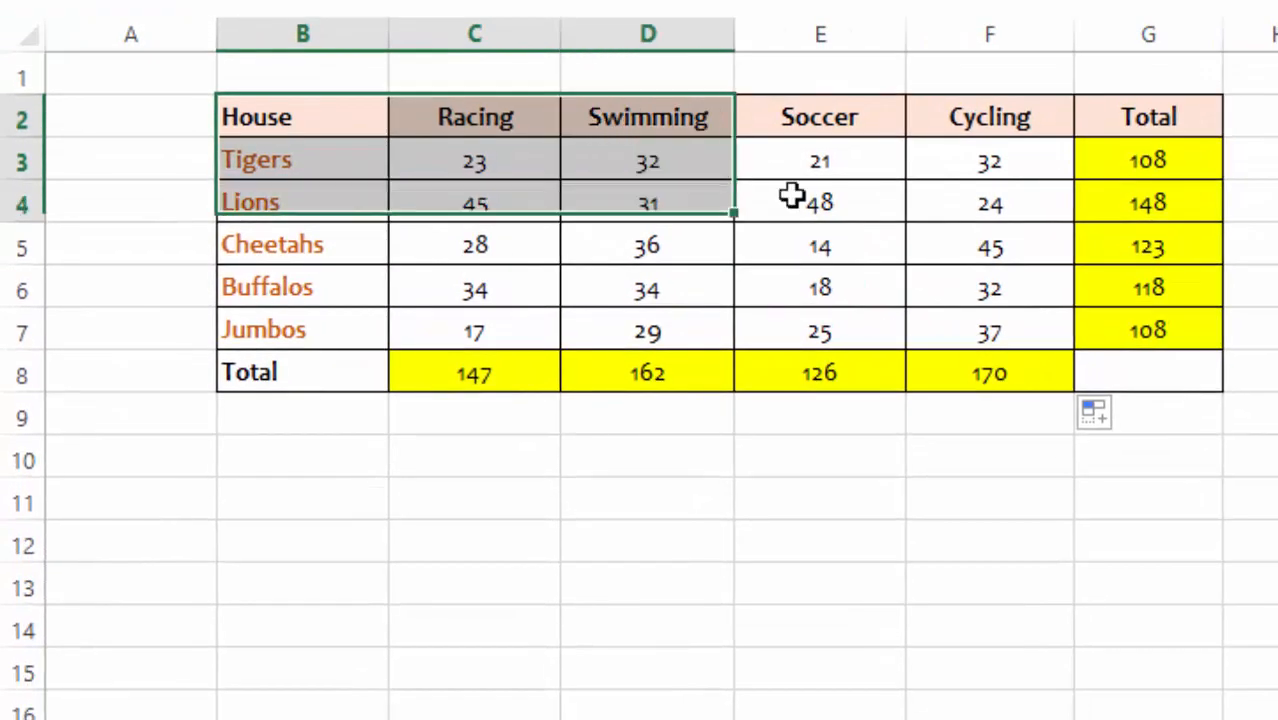
left_click_drag(1031, 278, 1160, 318)
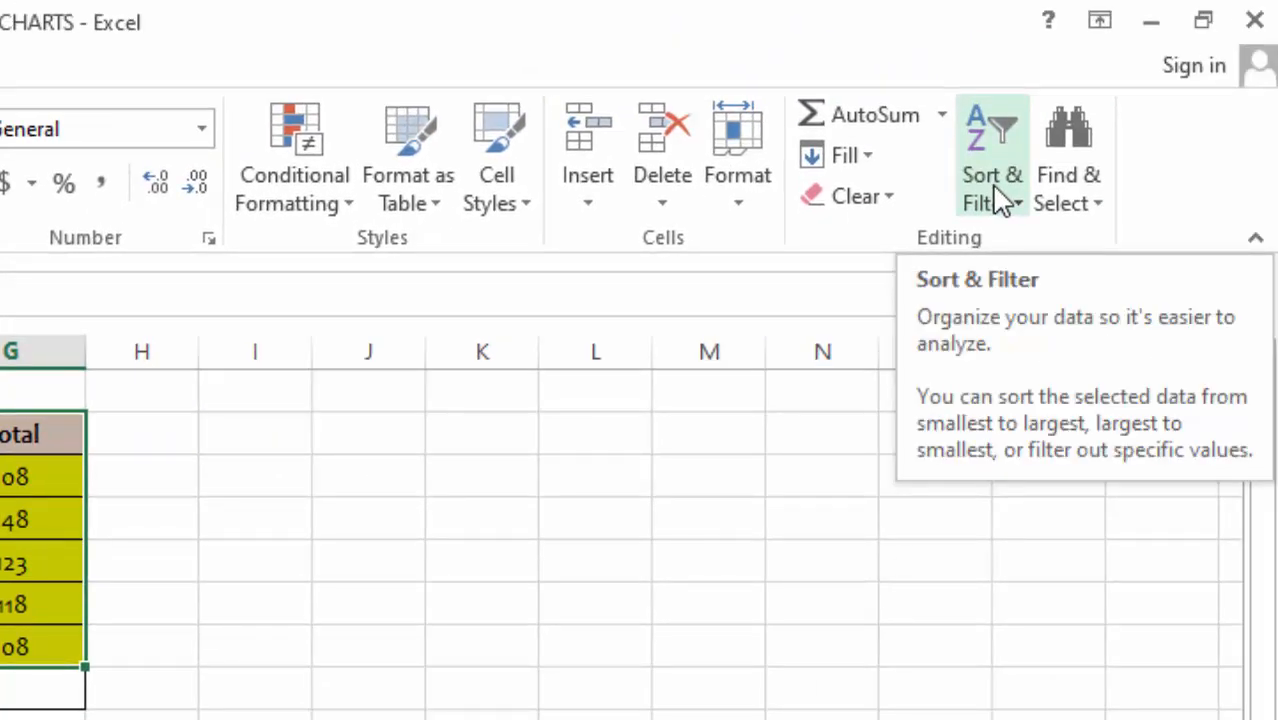
left_click(995, 189)
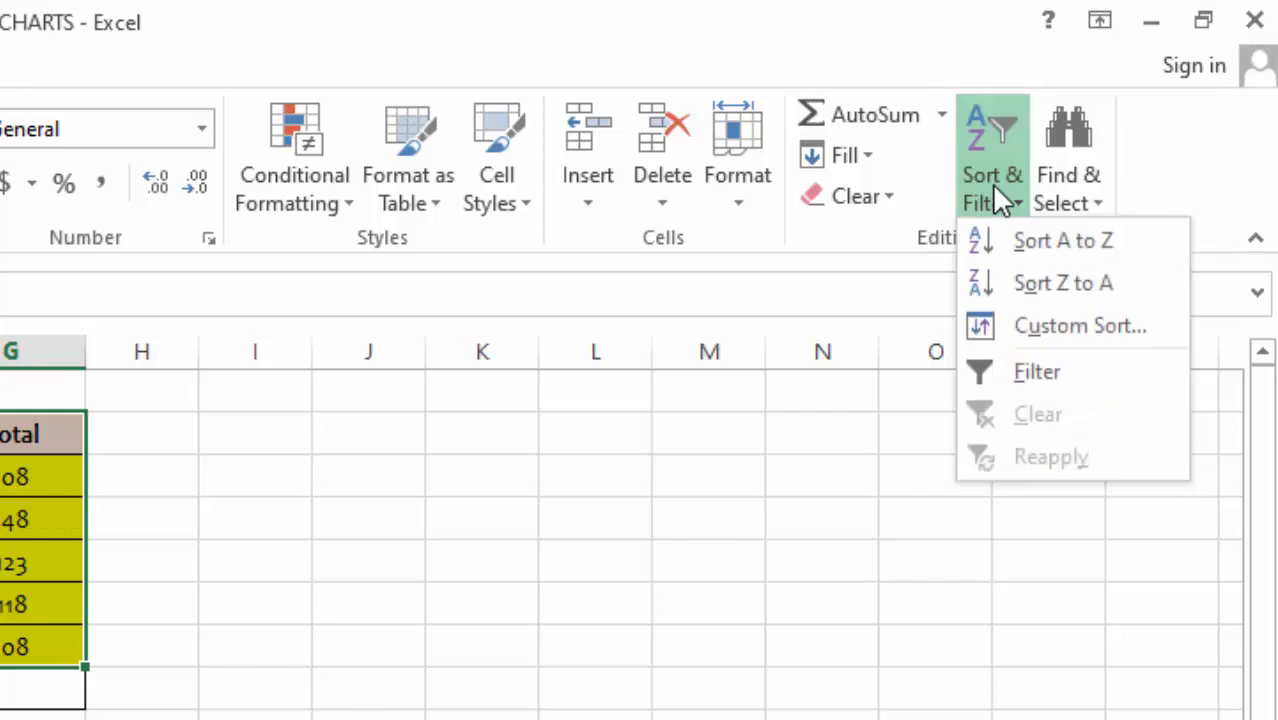
left_click(1075, 328)
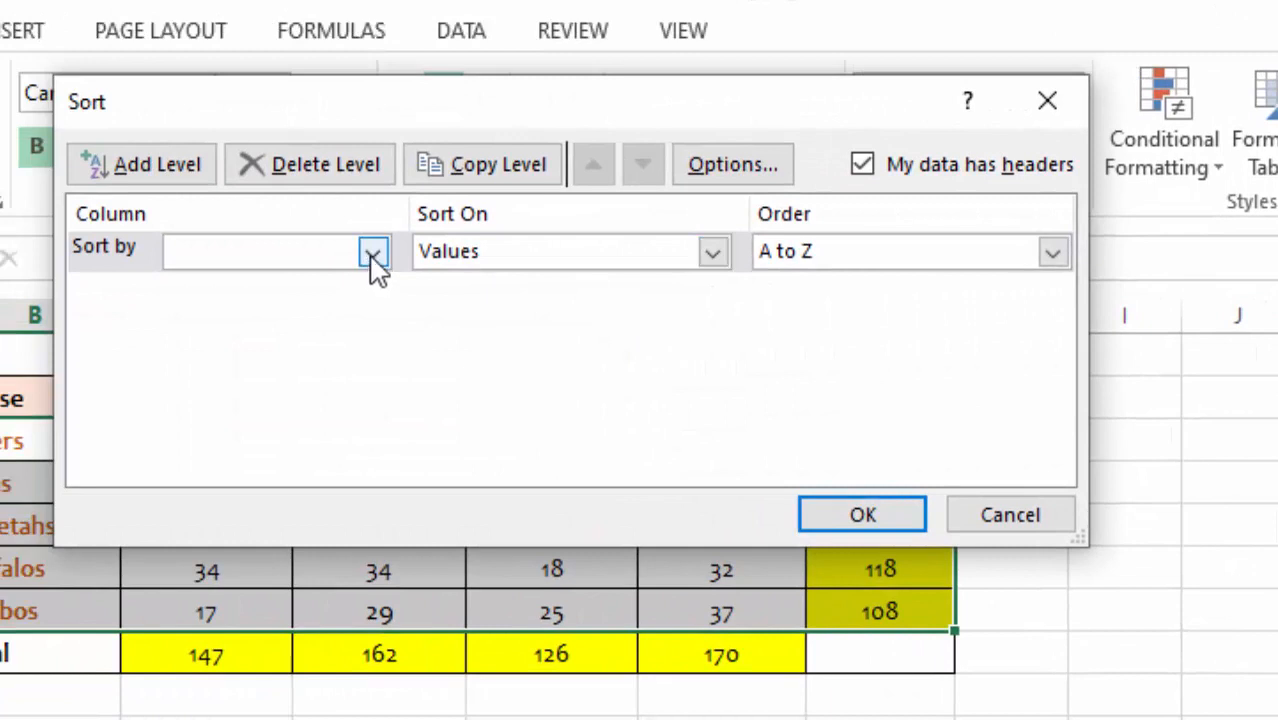
left_click(372, 254)
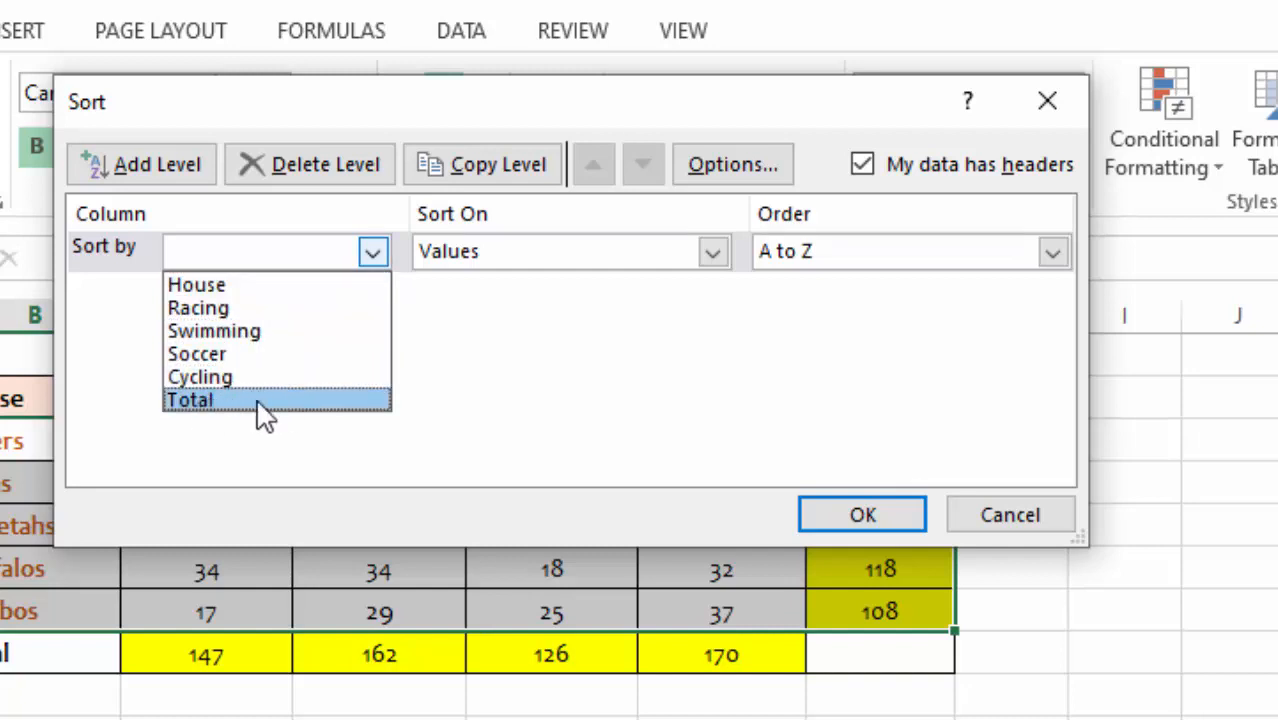
left_click(210, 401)
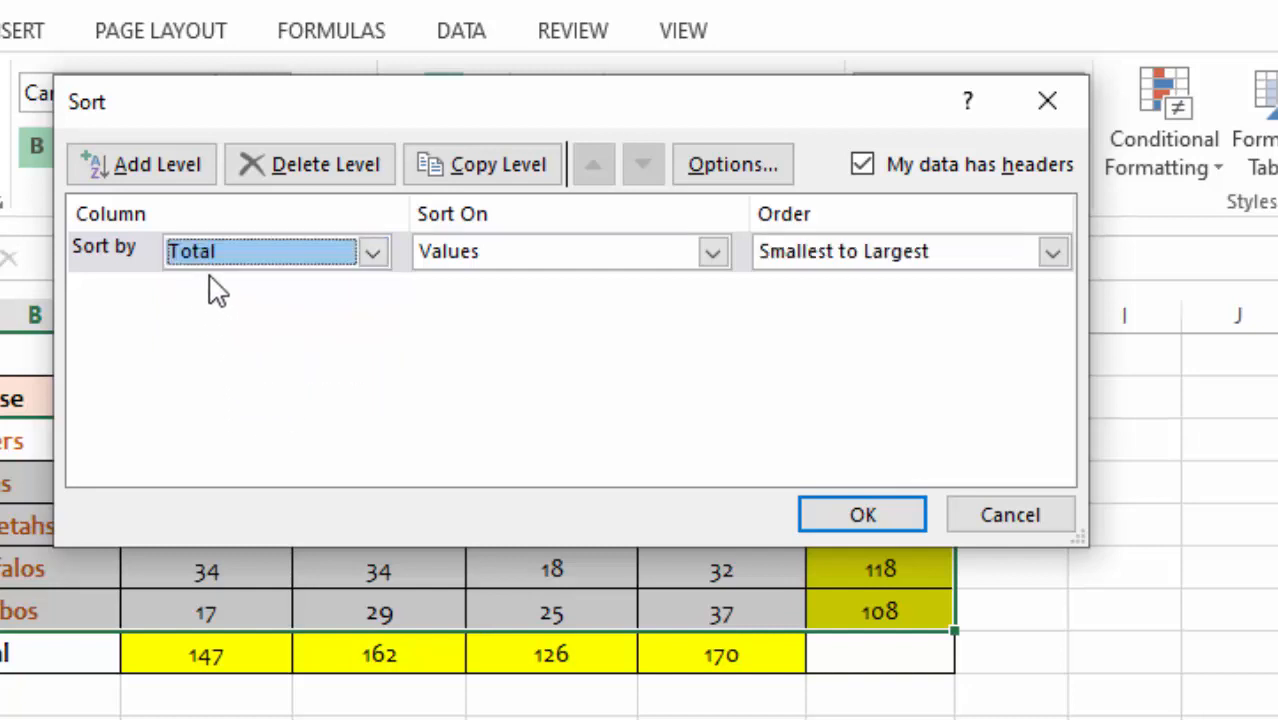
left_click(1052, 251)
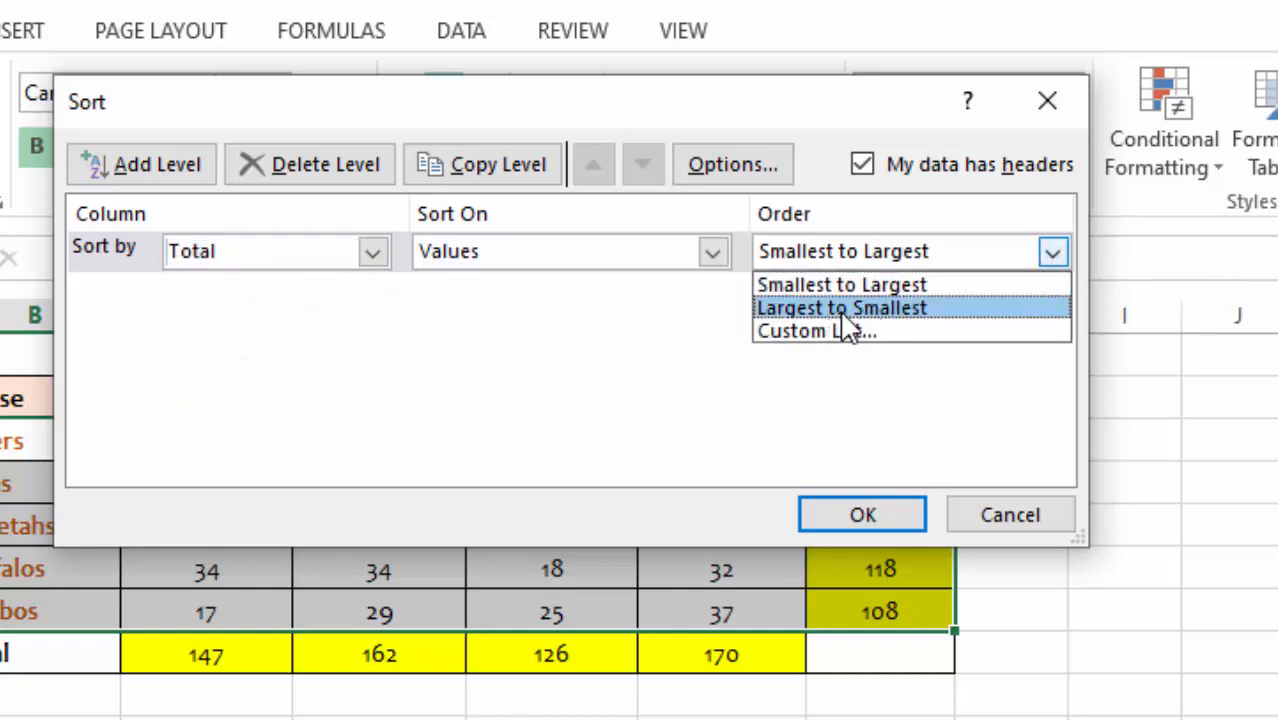
left_click(907, 312)
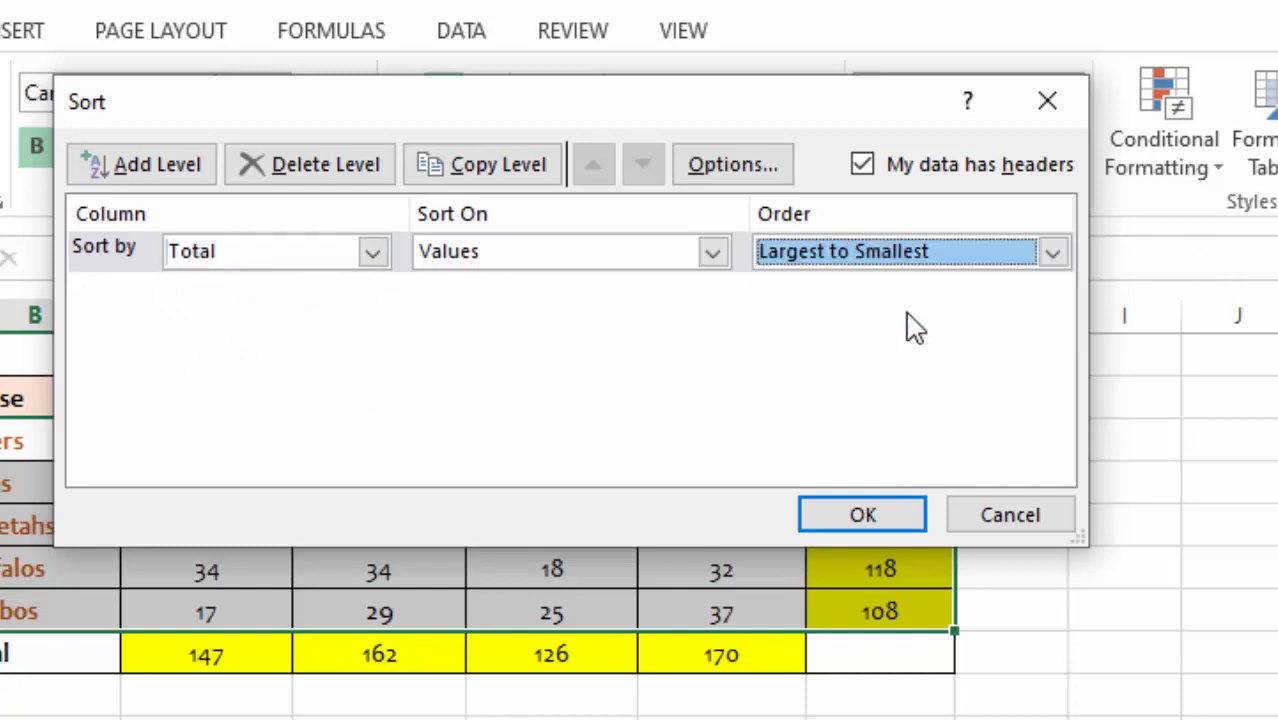
left_click(862, 514)
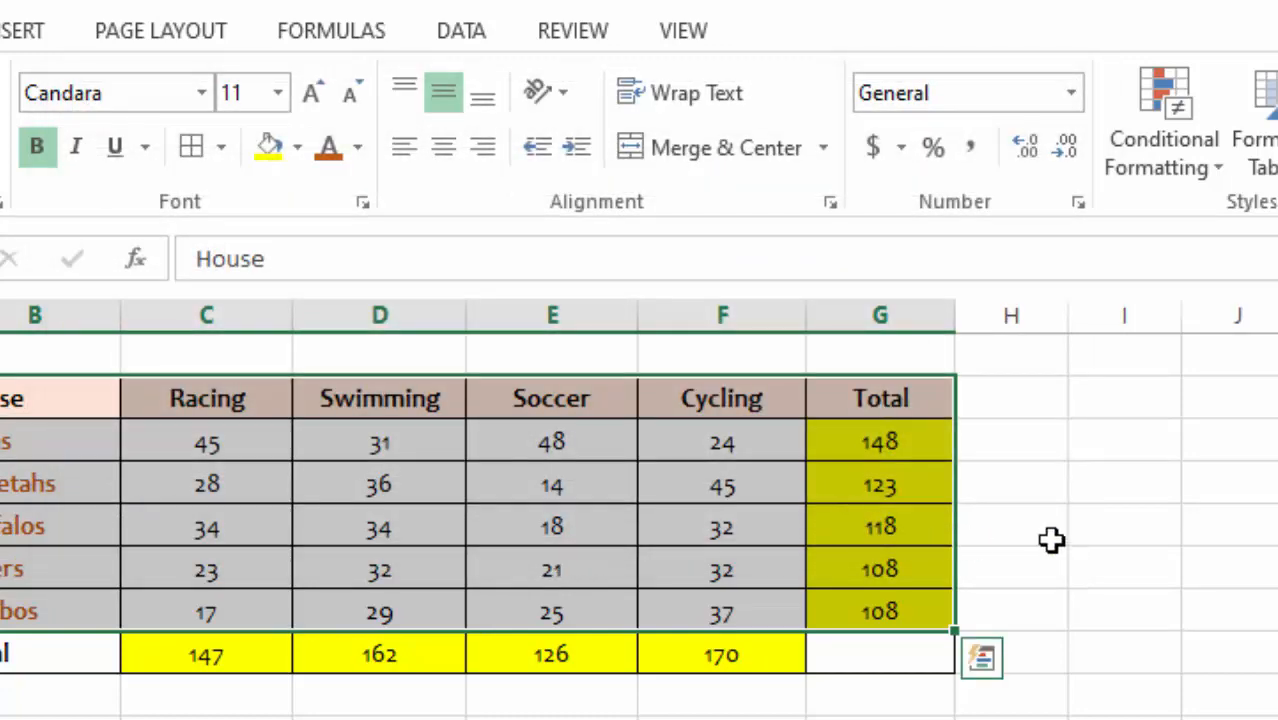
- Examine the sorted house totals in G3:G7 and check how Lions, Cheetahs and Buffalos rank
left_click(1196, 508)
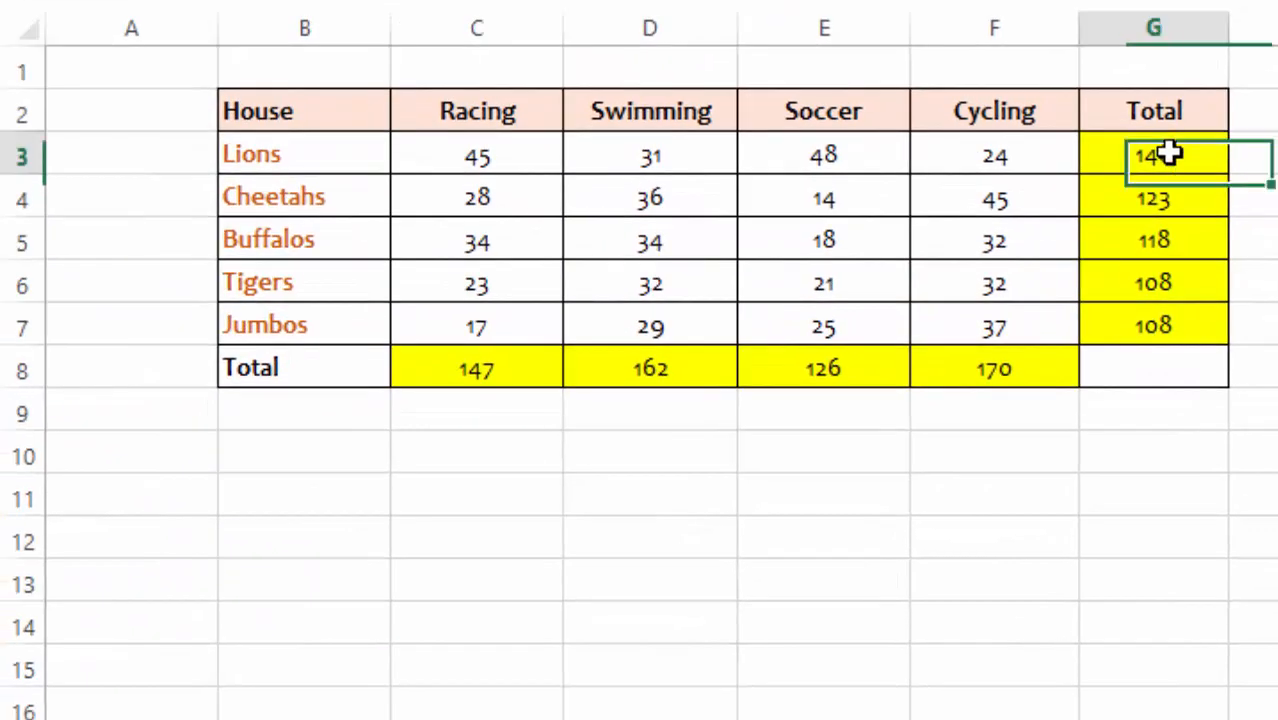
left_click(1078, 252)
left_click(1090, 300)
left_click(1093, 328)
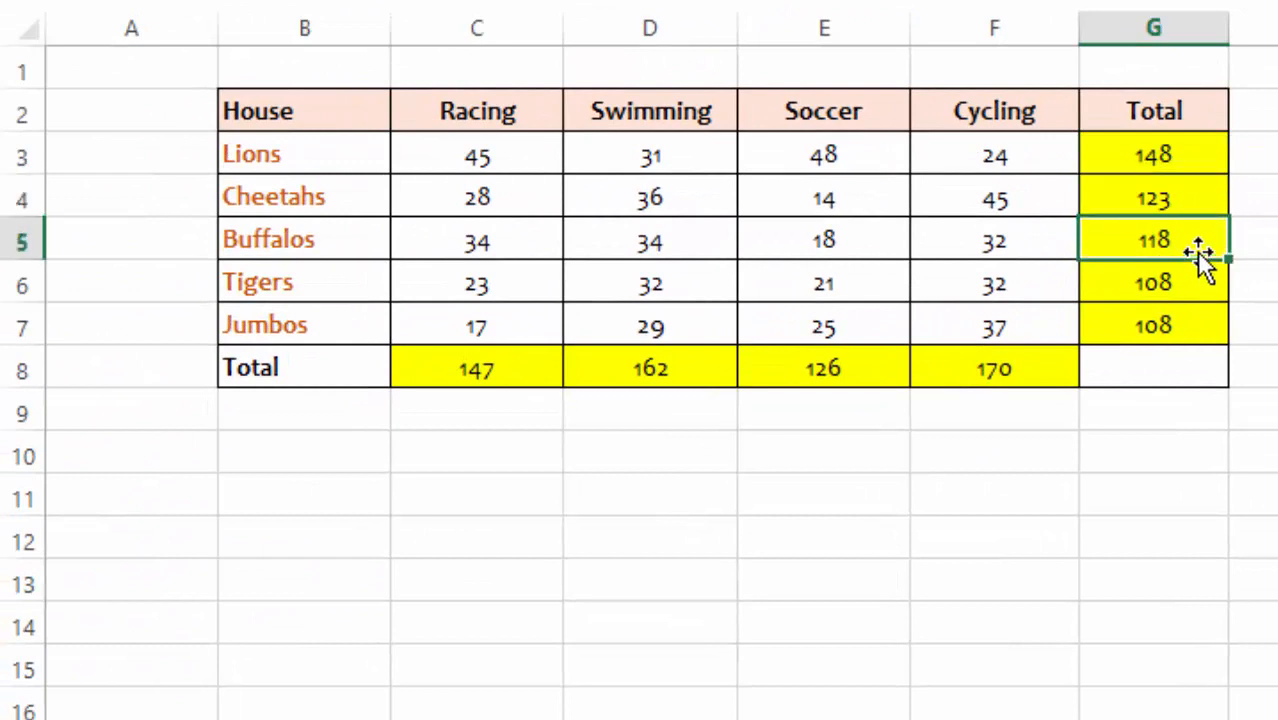
left_click(1170, 157)
left_click(310, 156)
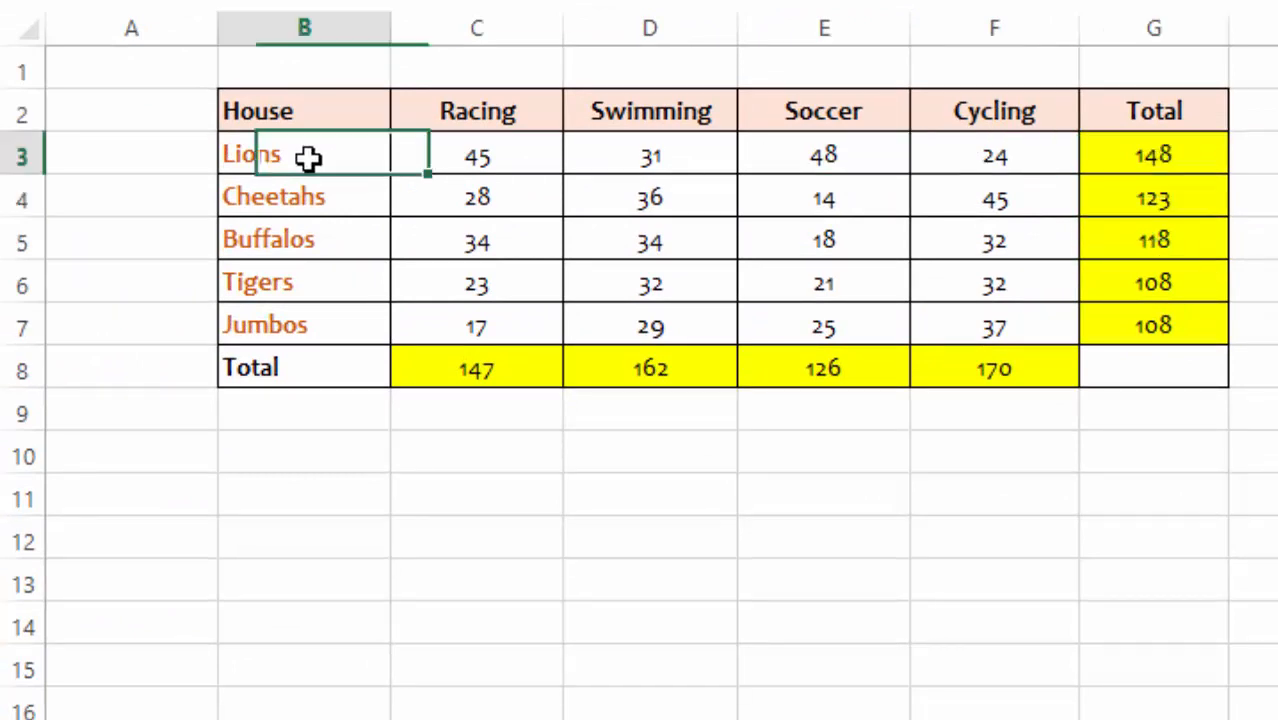
left_click(1162, 152)
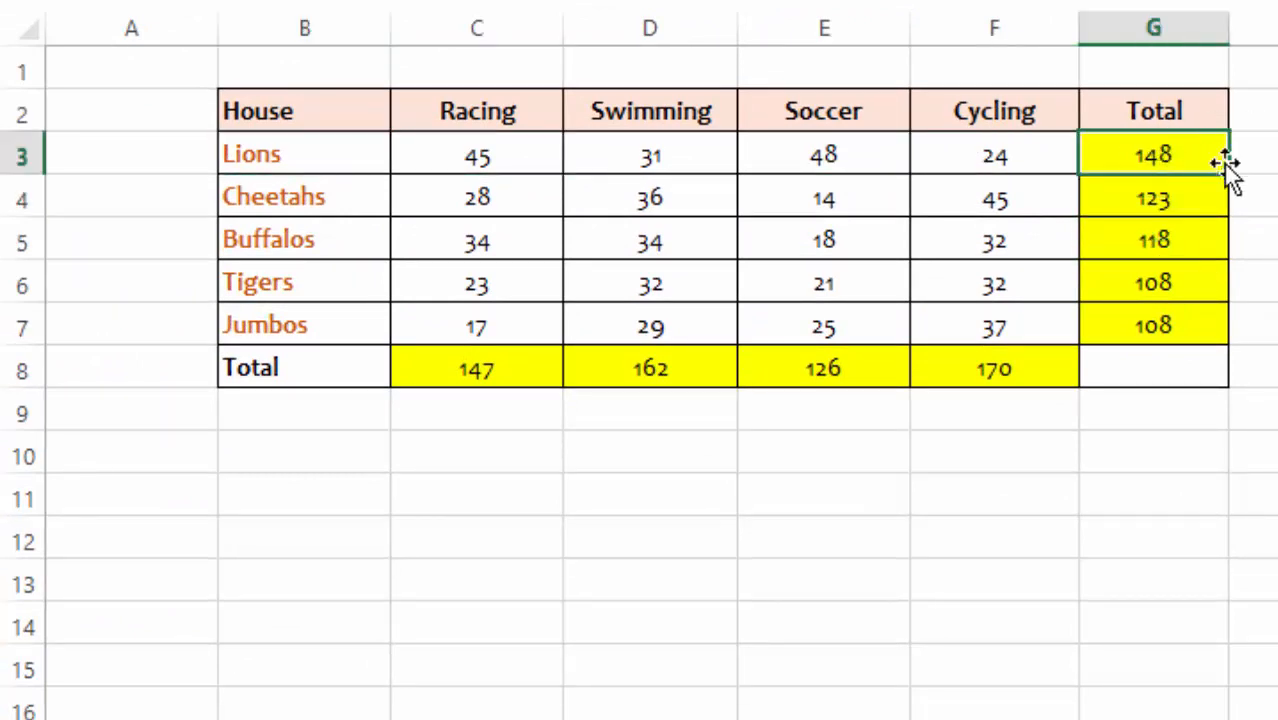
left_click(1178, 199)
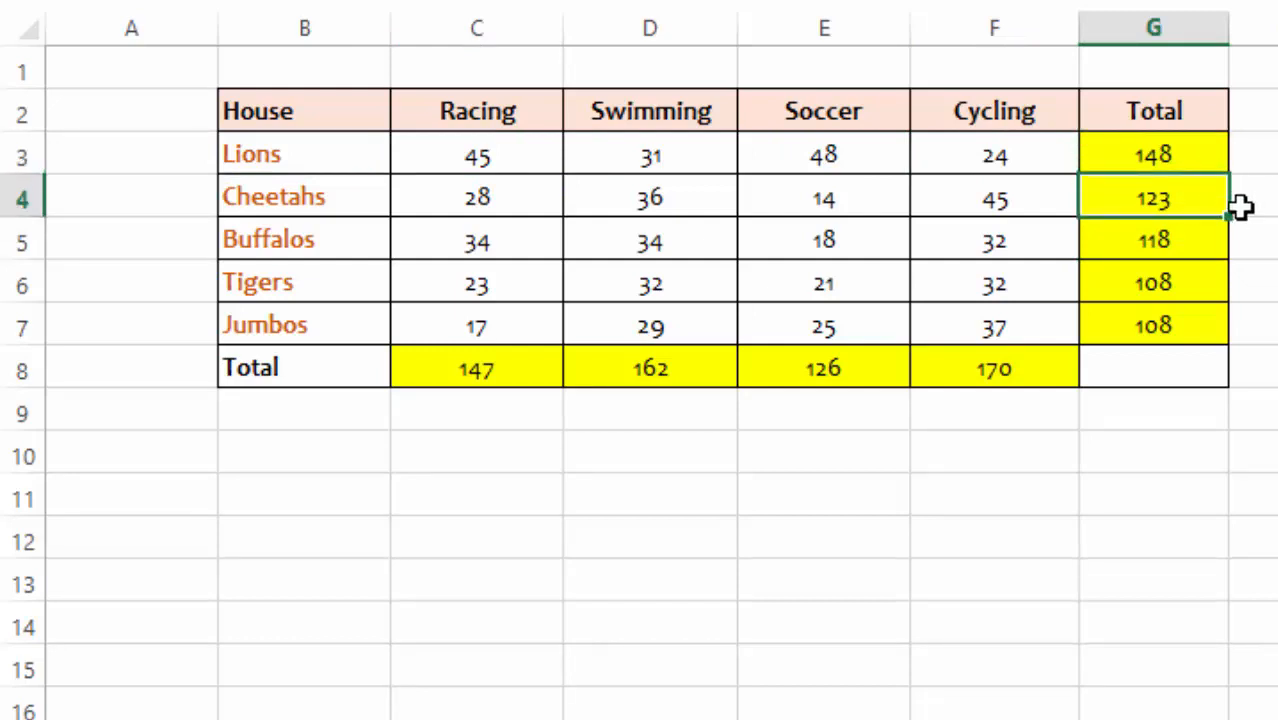
left_click(1178, 240)
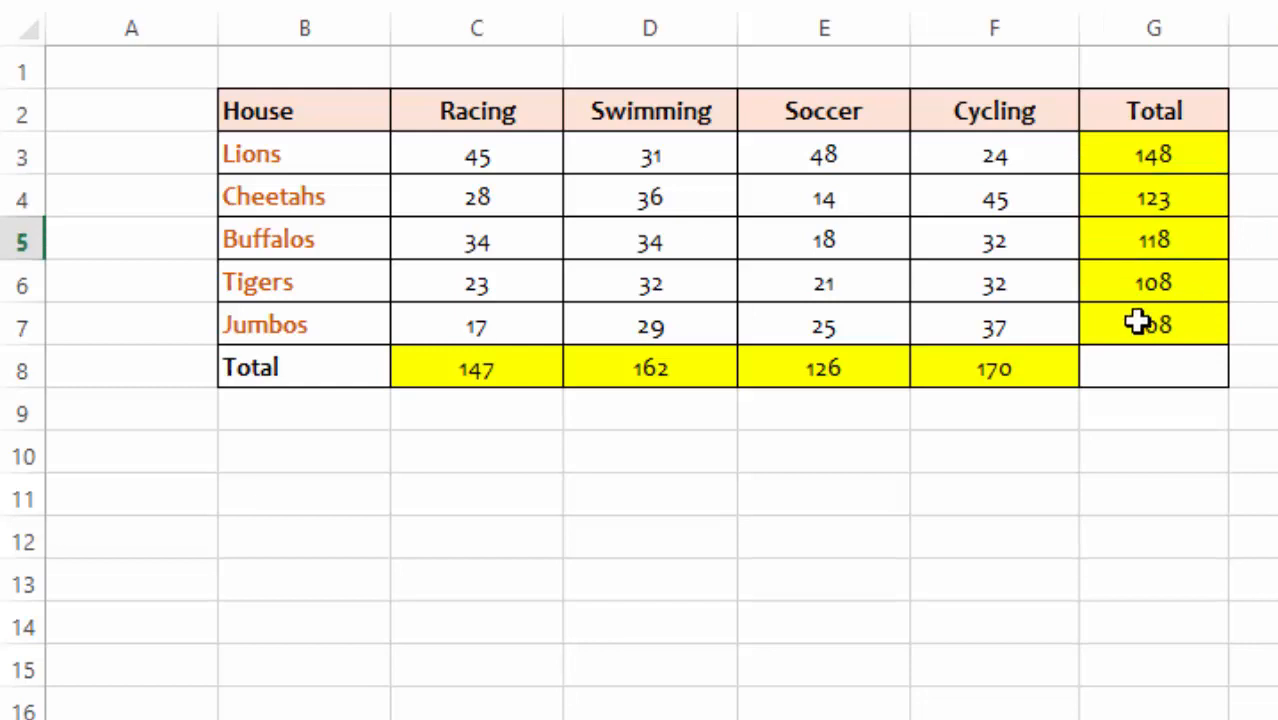
- Compare the totals of Tigers and Jumbos in G6 and G7
left_click(1171, 283)
left_click(1174, 318)
left_click(1170, 292)
left_click(1172, 312)
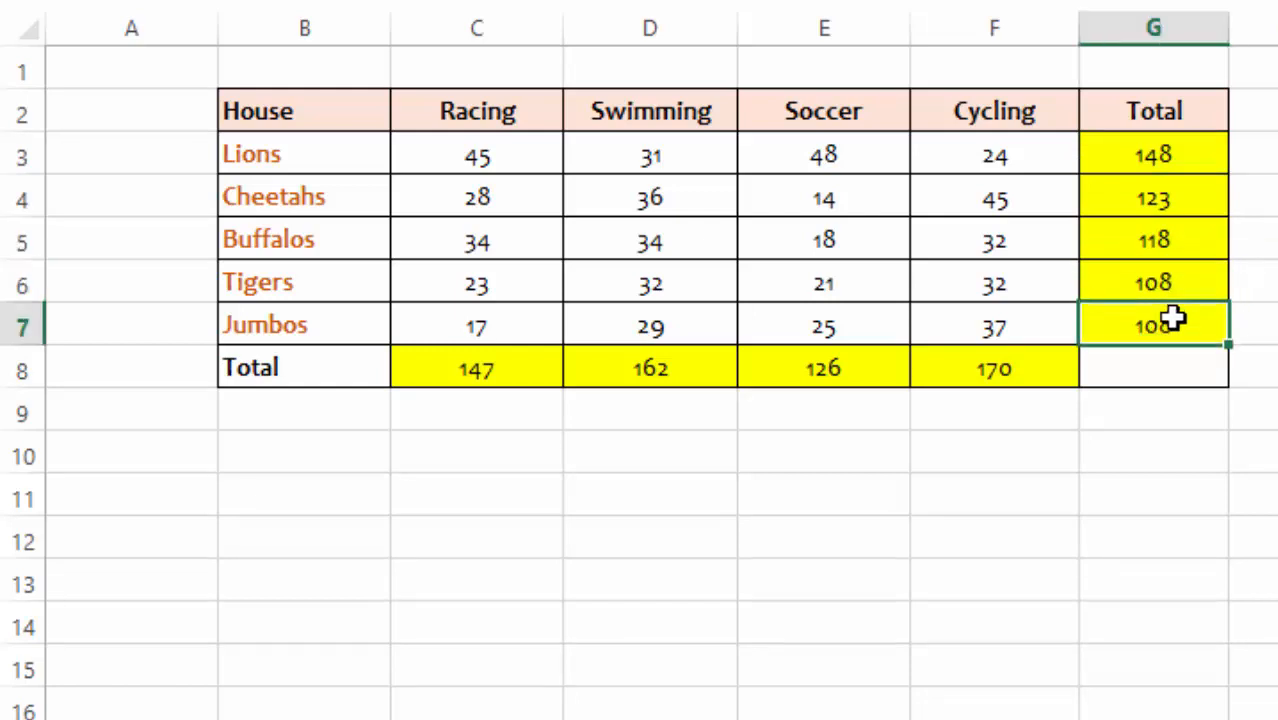
left_click(288, 281)
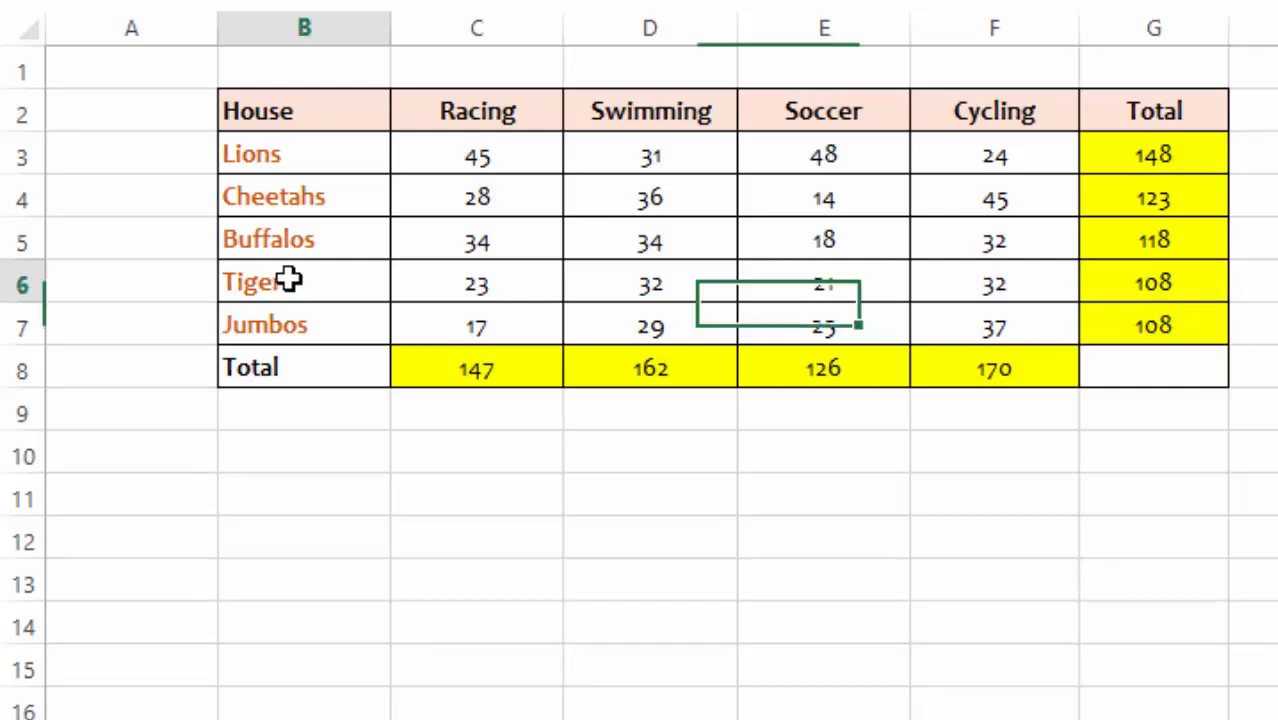
left_click(300, 332)
left_click(1162, 278)
left_click(1173, 322)
left_click(1276, 285)
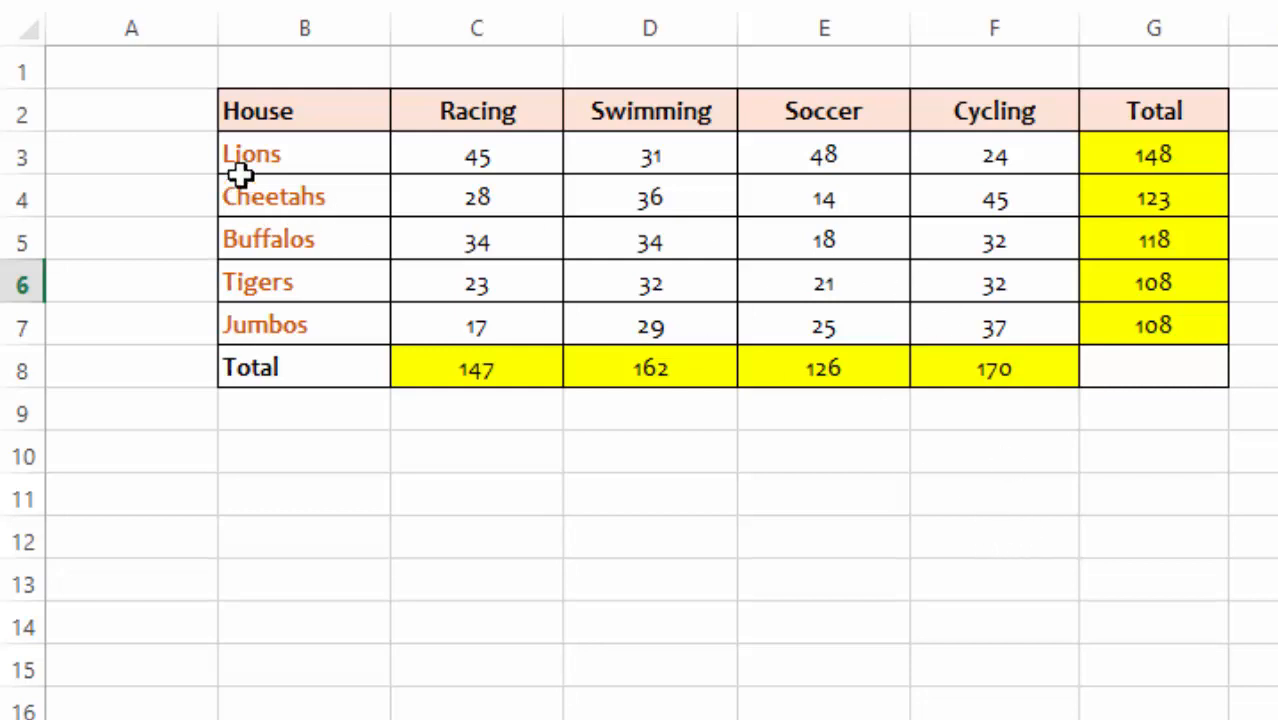
- Insert a 2-D Clustered Column chart from the ranges B2:B7 and G2:G7, and position it from column E near row 2
left_click_drag(273, 118, 287, 318)
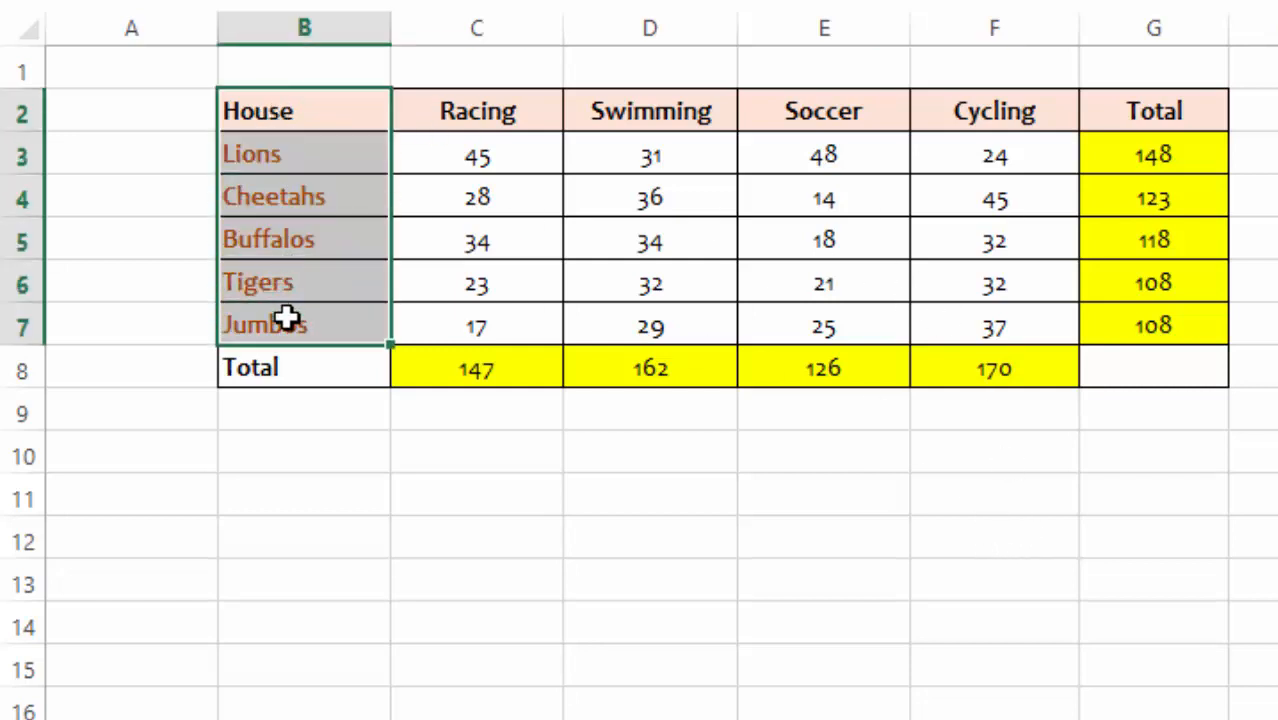
left_click_drag(1157, 107, 1176, 336)
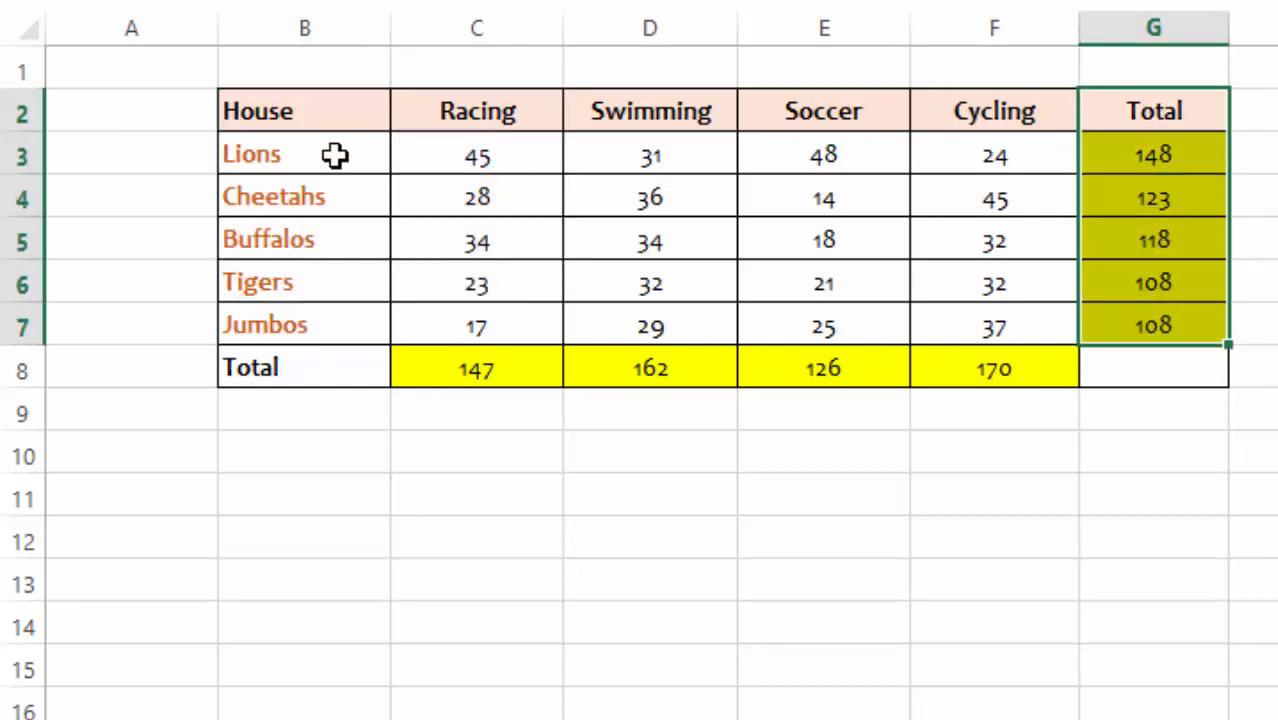
left_click_drag(285, 111, 313, 327)
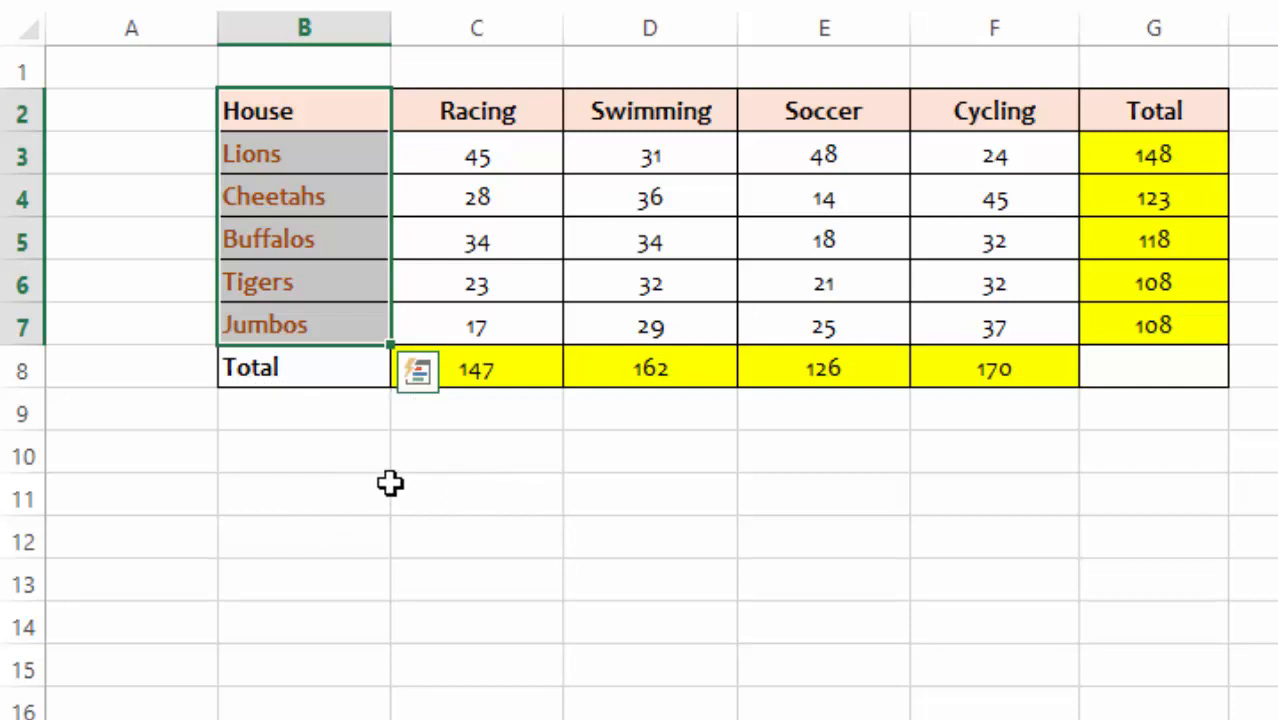
left_click(1160, 111, "ctrl")
left_click_drag(1163, 117, 1155, 328)
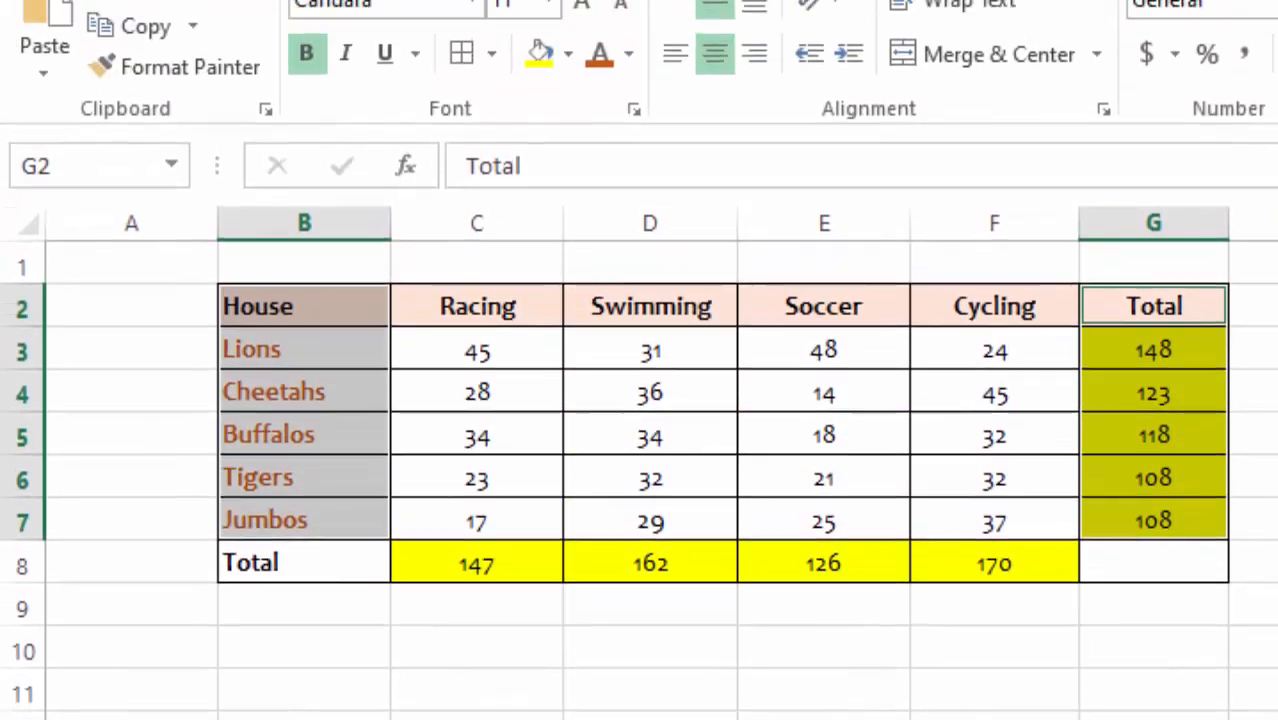
left_click(281, 67)
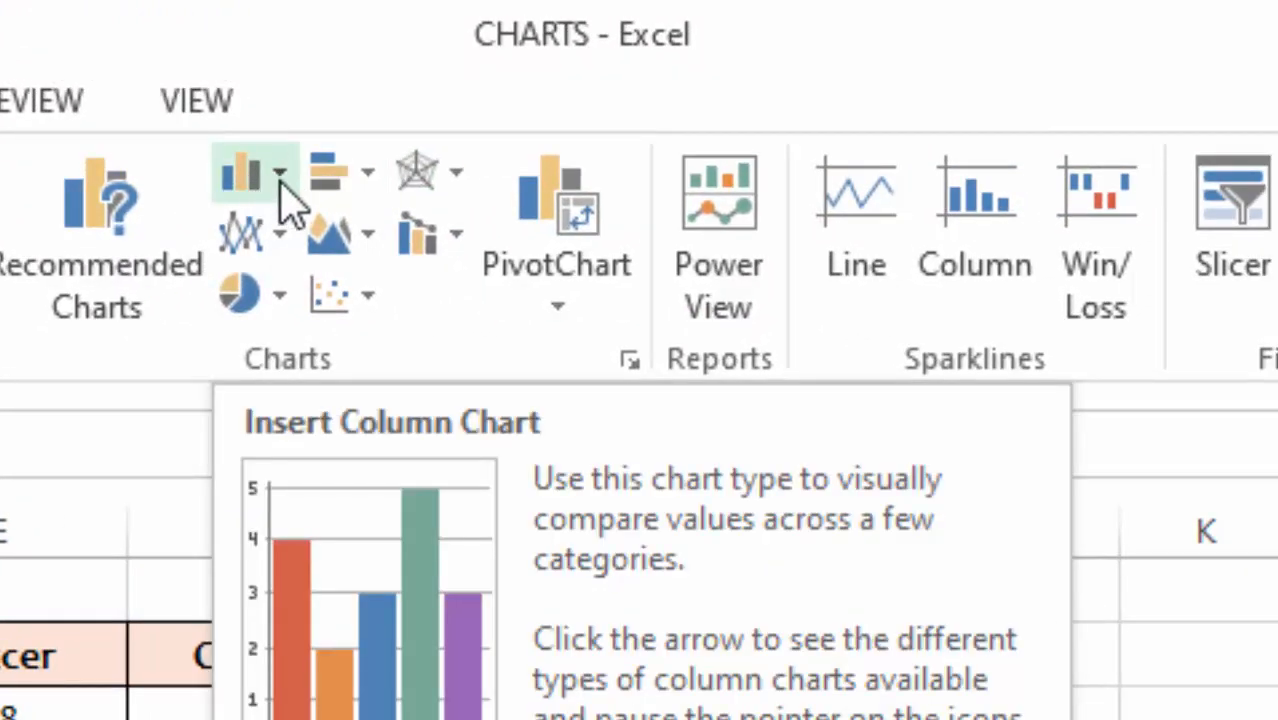
left_click(278, 178)
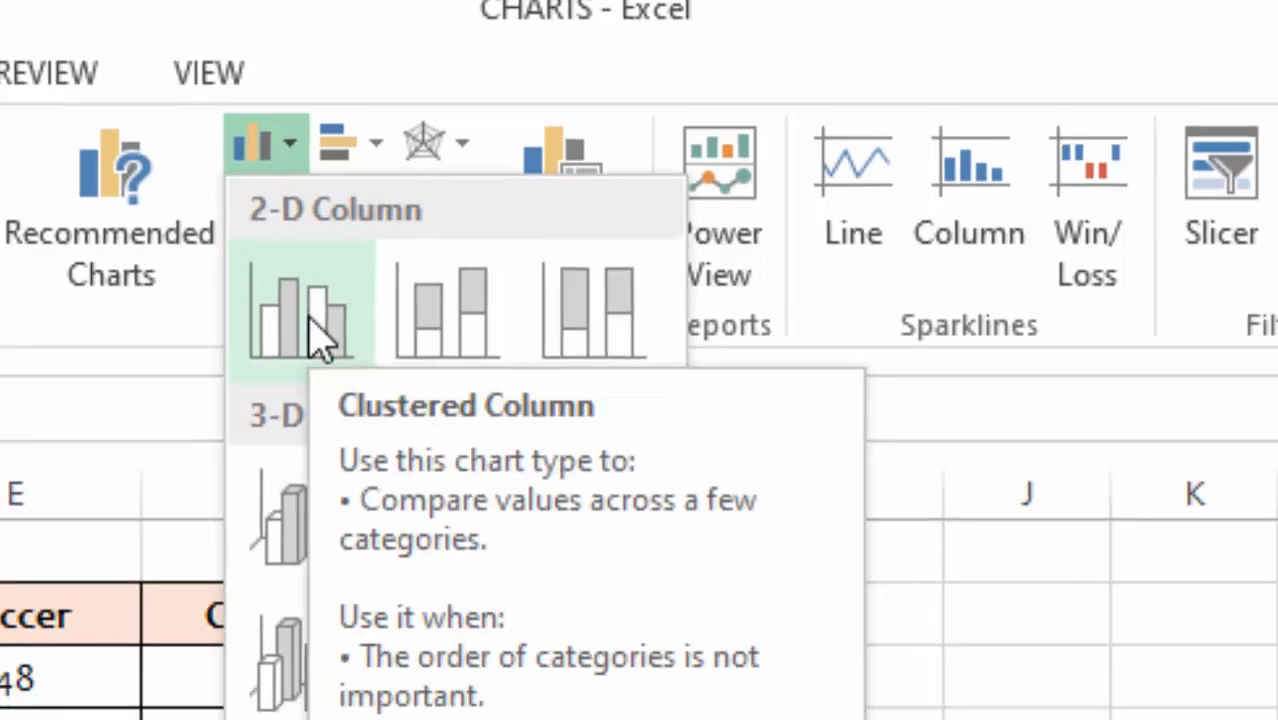
left_click(301, 347)
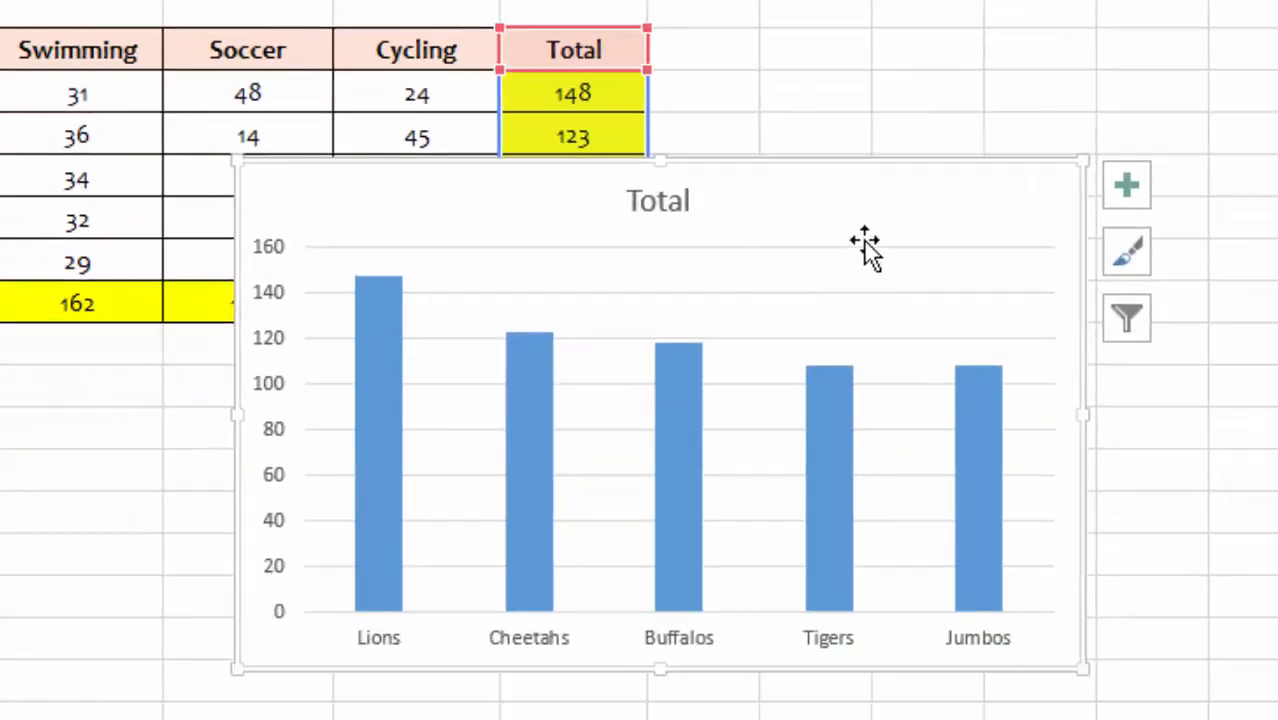
left_click_drag(868, 196, 798, 54)
- Change the chart title to "Total points Scored Per House"
left_click(610, 62)
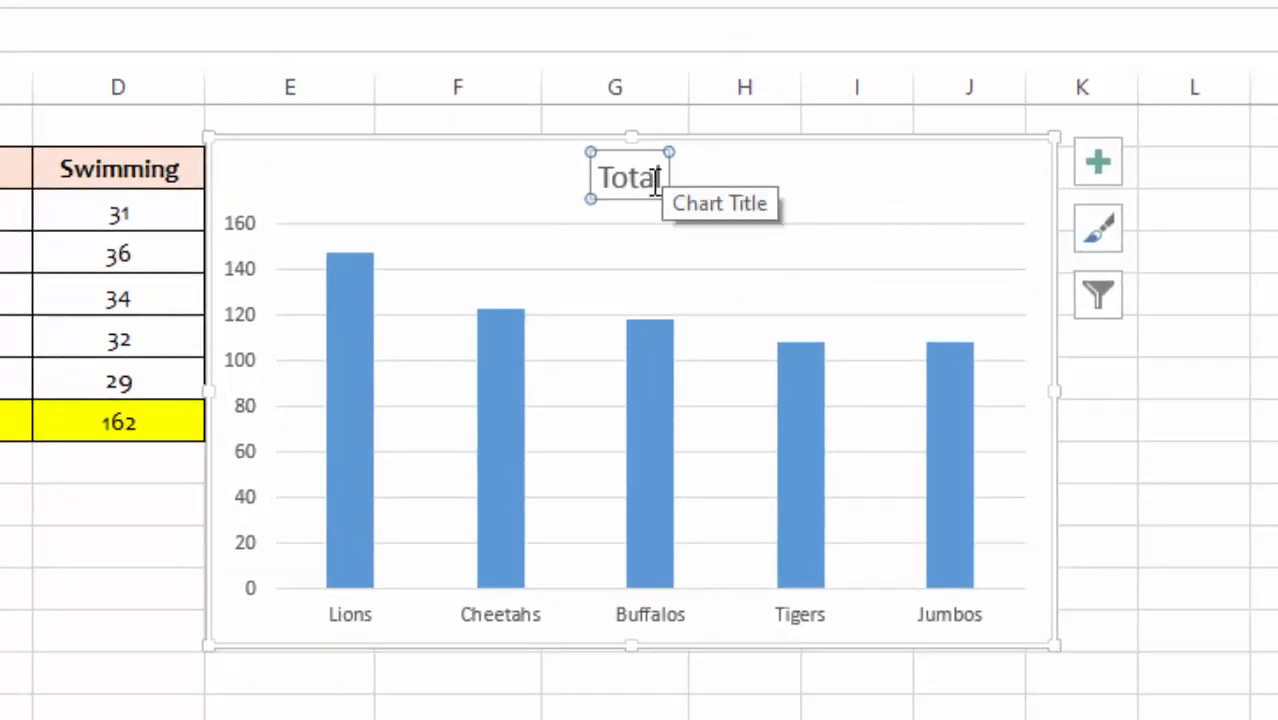
left_click_drag(656, 180, 585, 165)
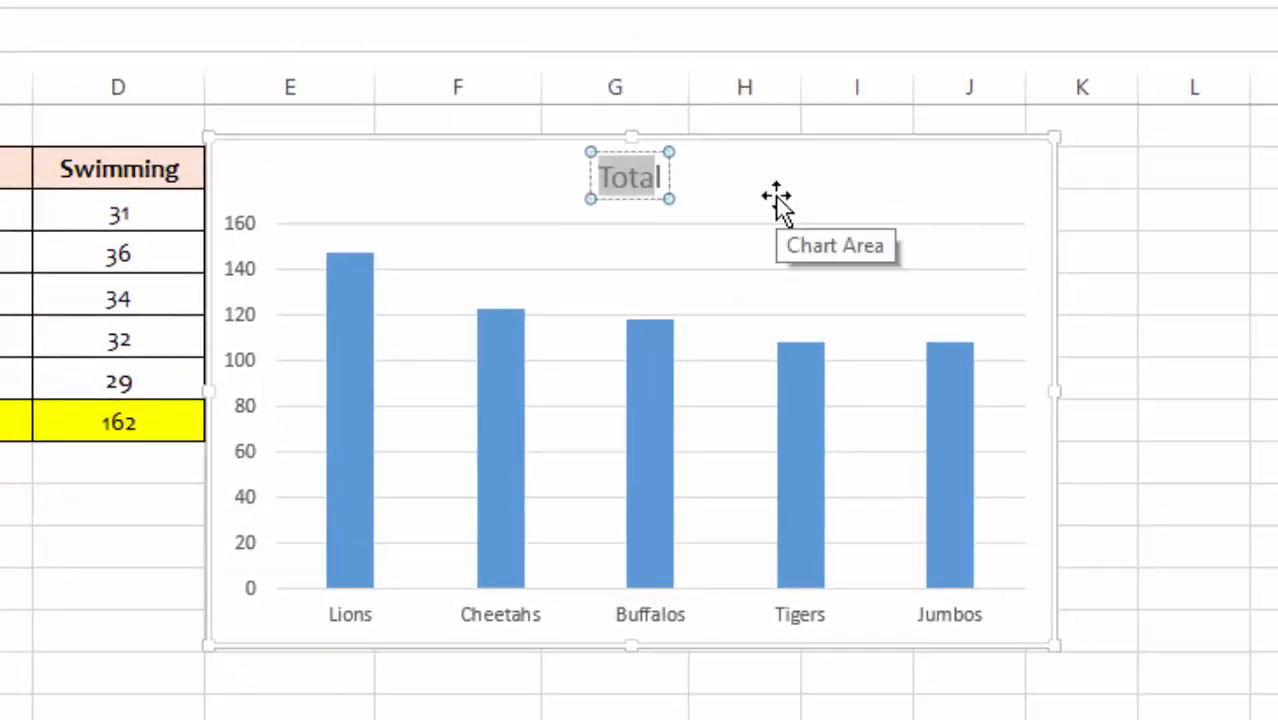
key("Delete")
type("tOTA")
key("BackSpace")
key("BackSpace")
key("BackSpace")
key("BackSpace")
type("Tota")
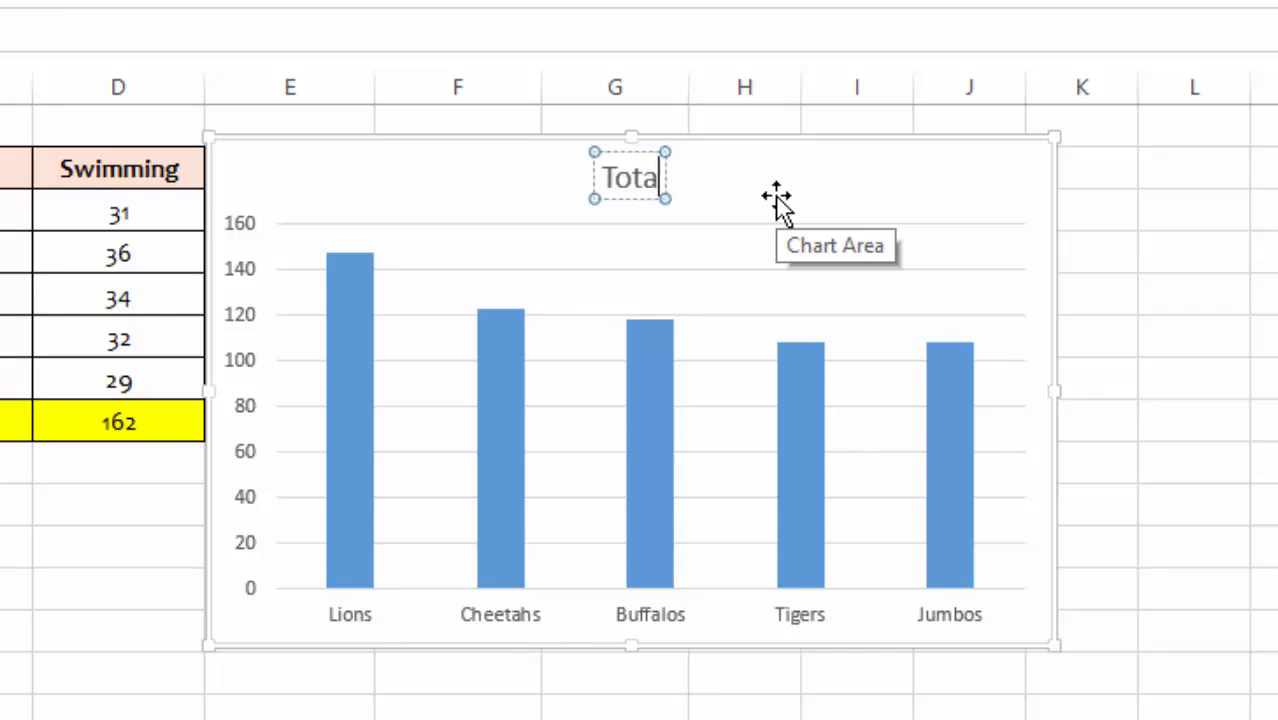
type("l points")
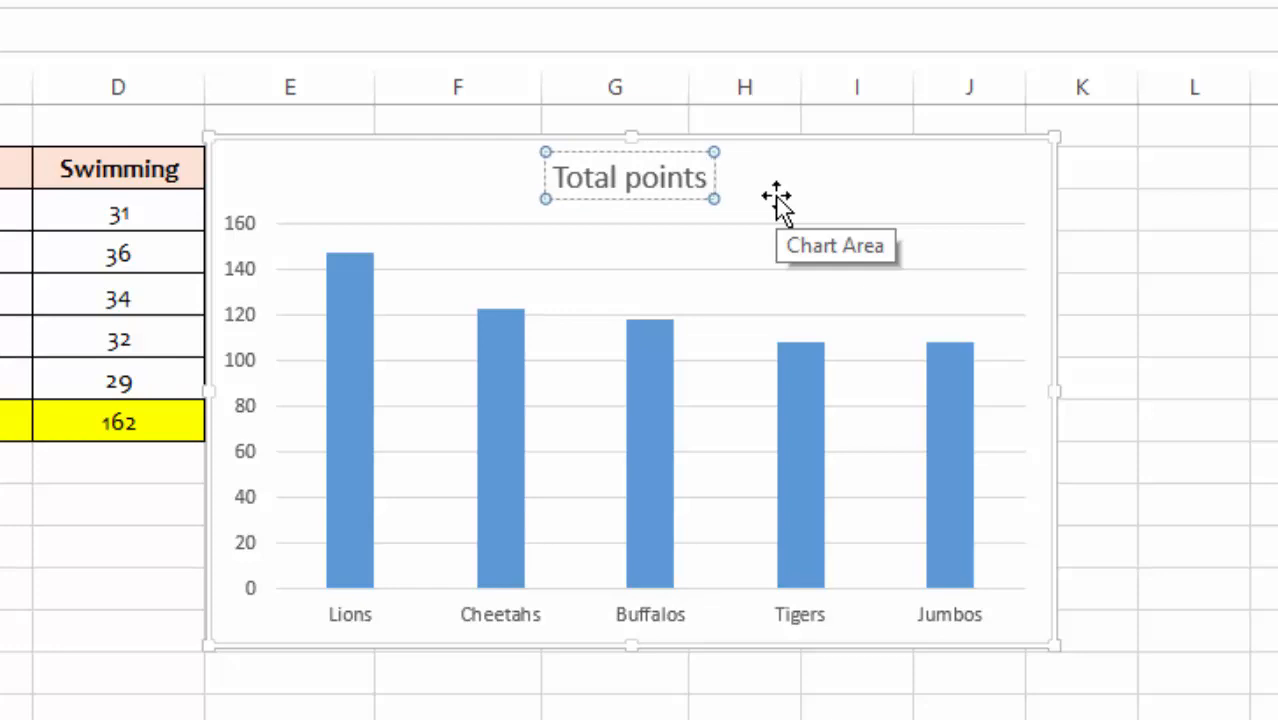
type(" Scored")
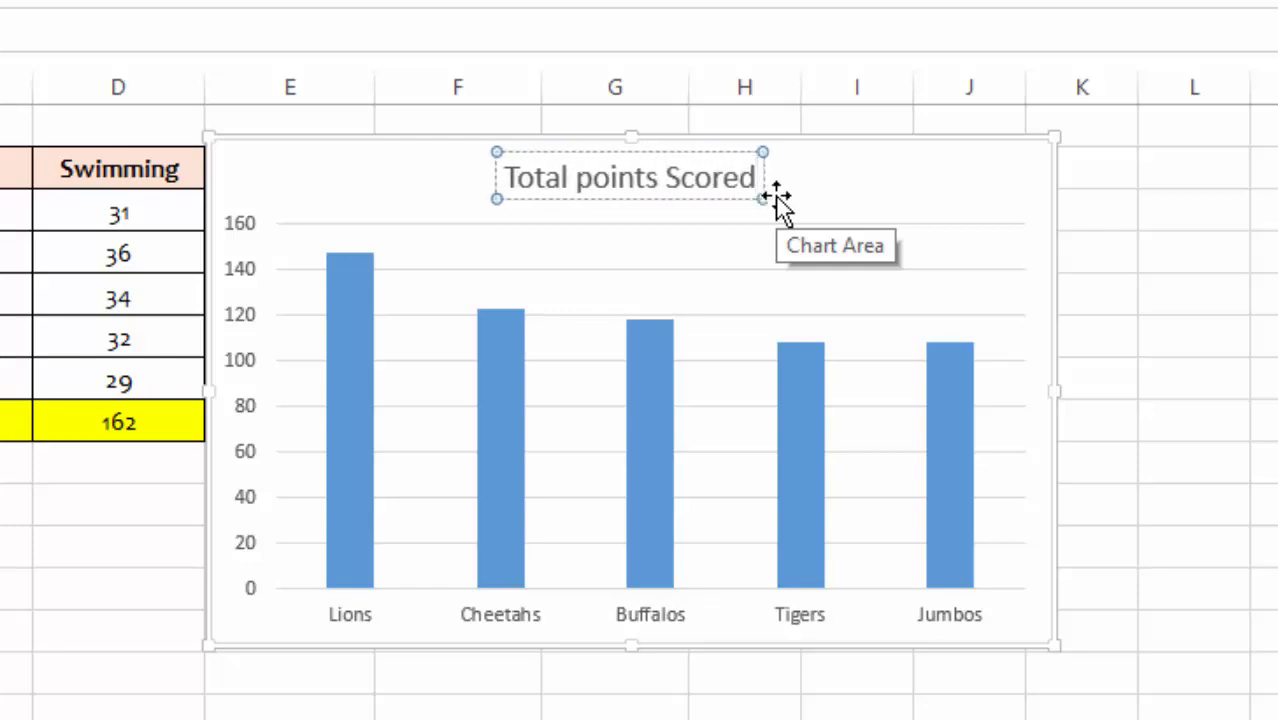
type(" Per")
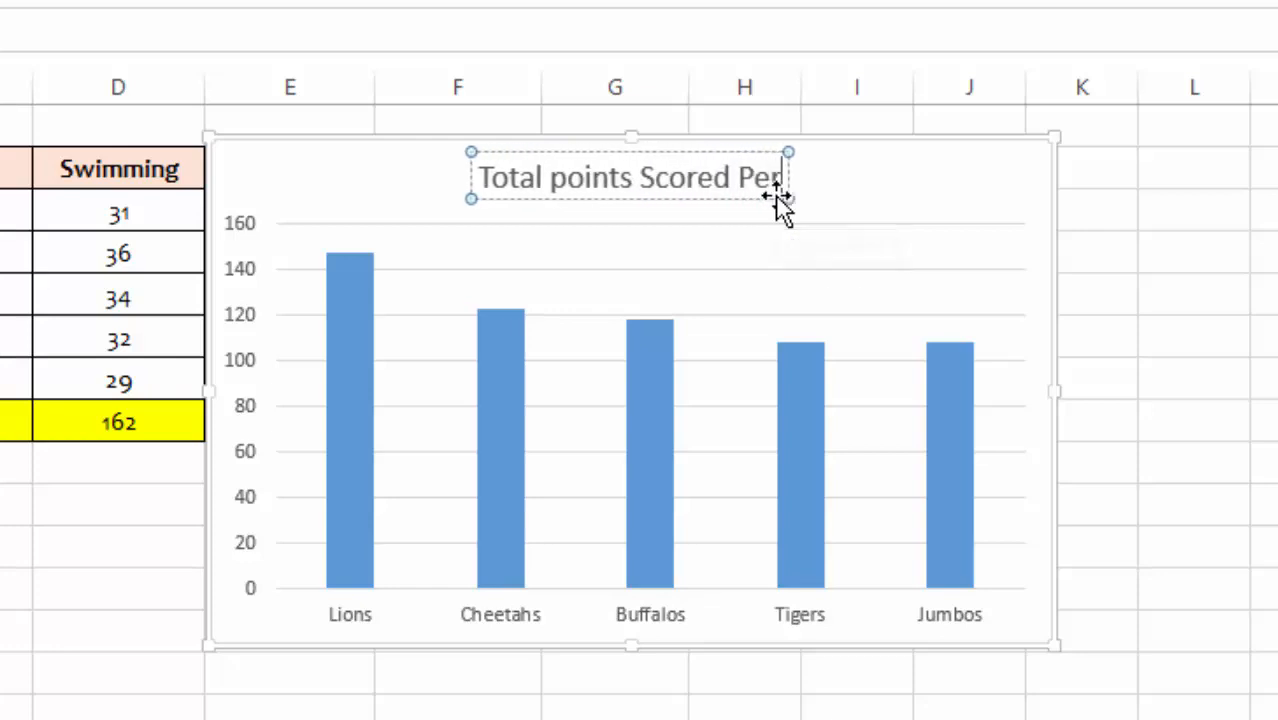
type(" House")
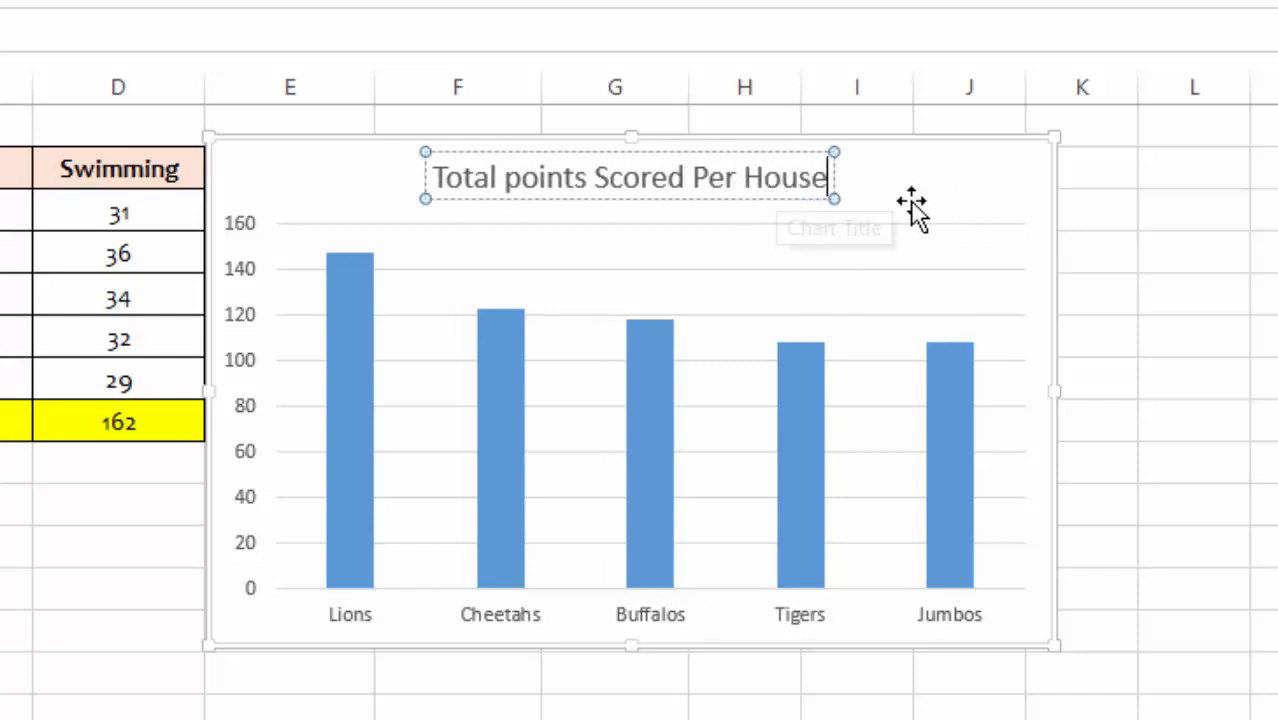
- Set the chart title's font color to the standard dark red
left_click_drag(433, 178, 820, 187)
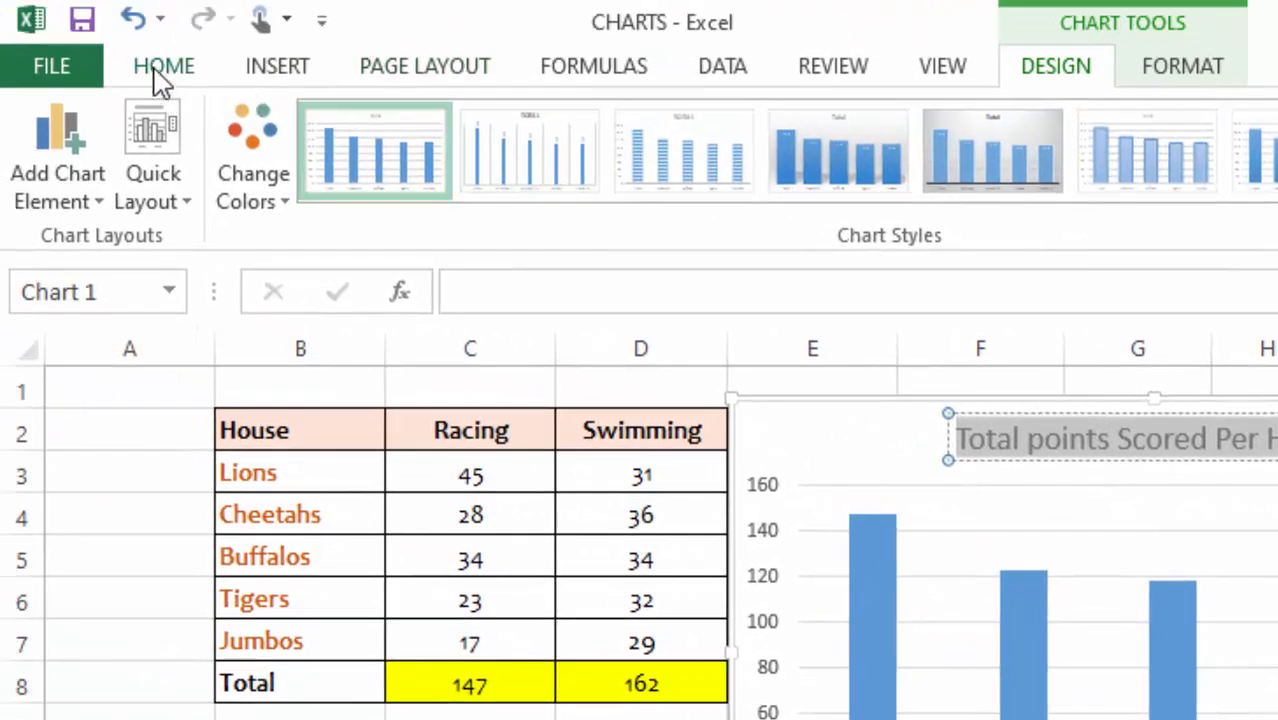
left_click(163, 70)
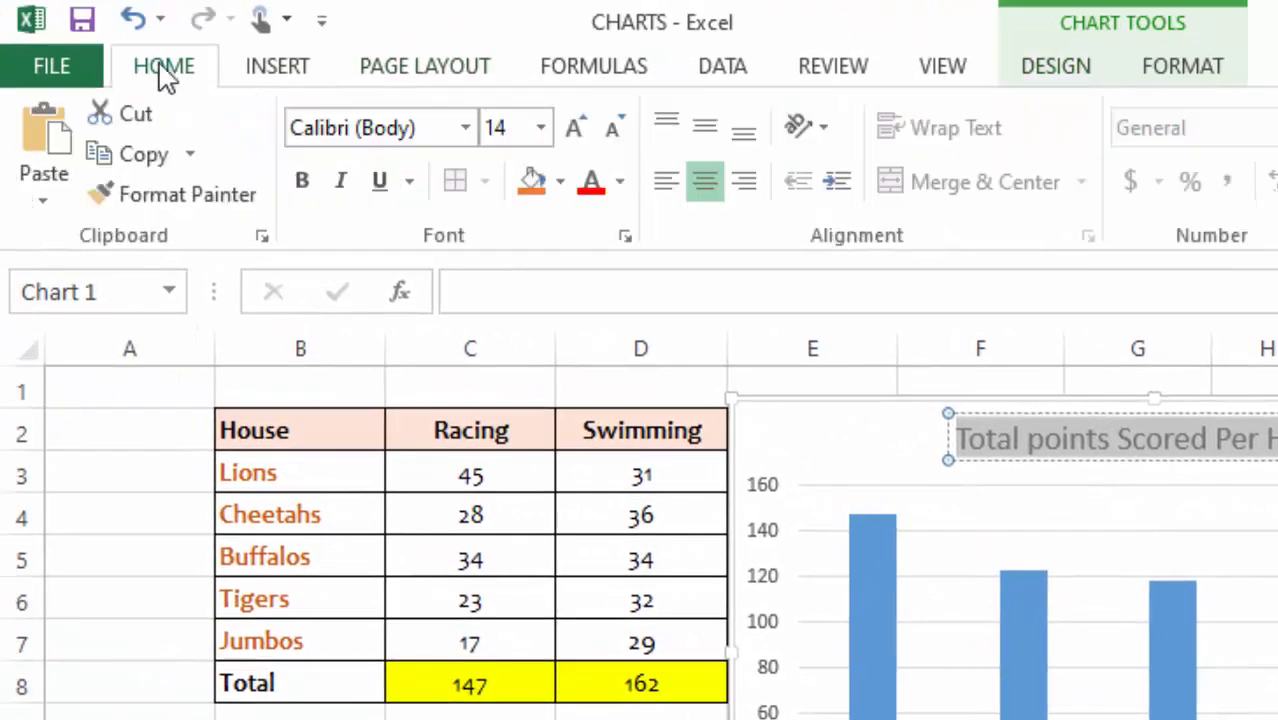
left_click(620, 185)
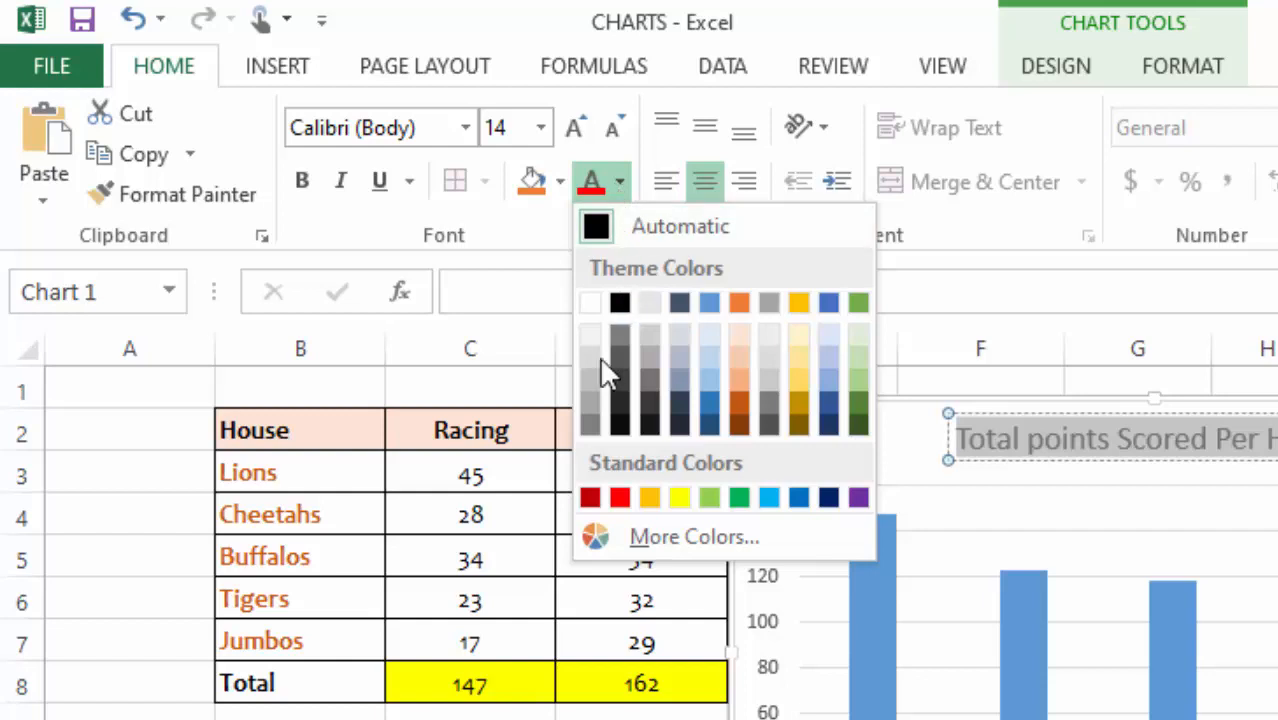
left_click(590, 497)
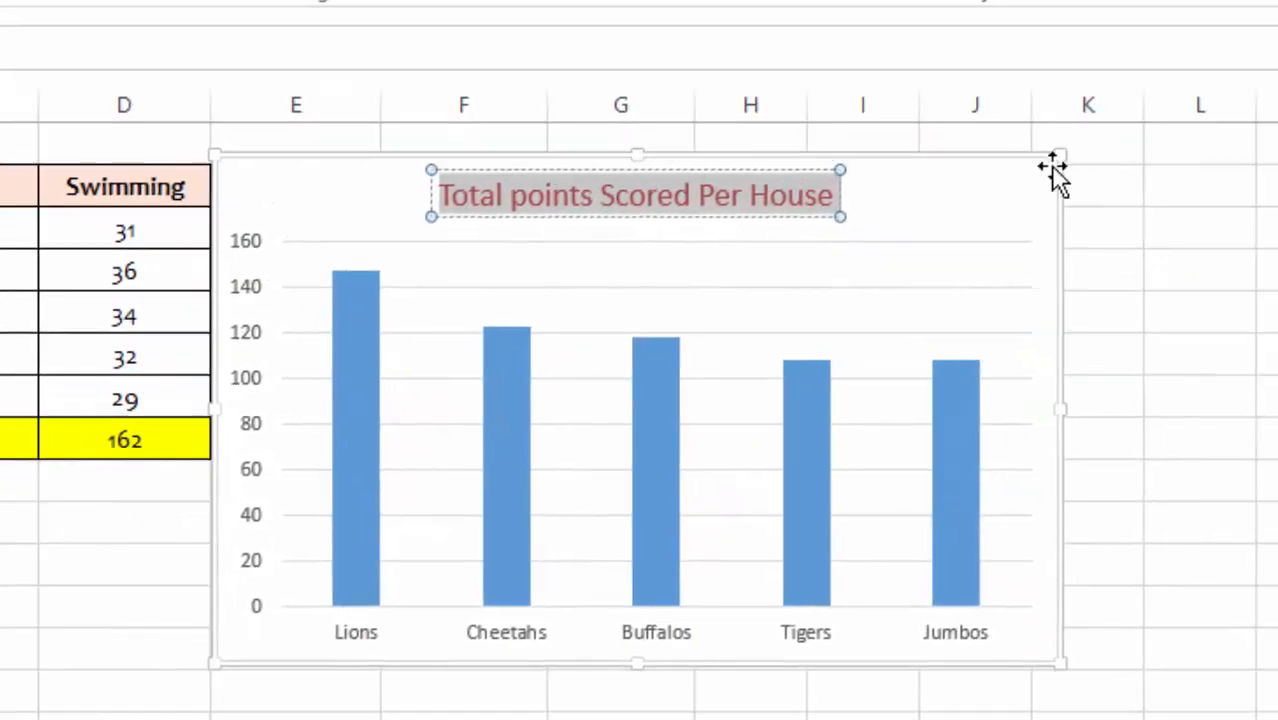
left_click(1232, 234)
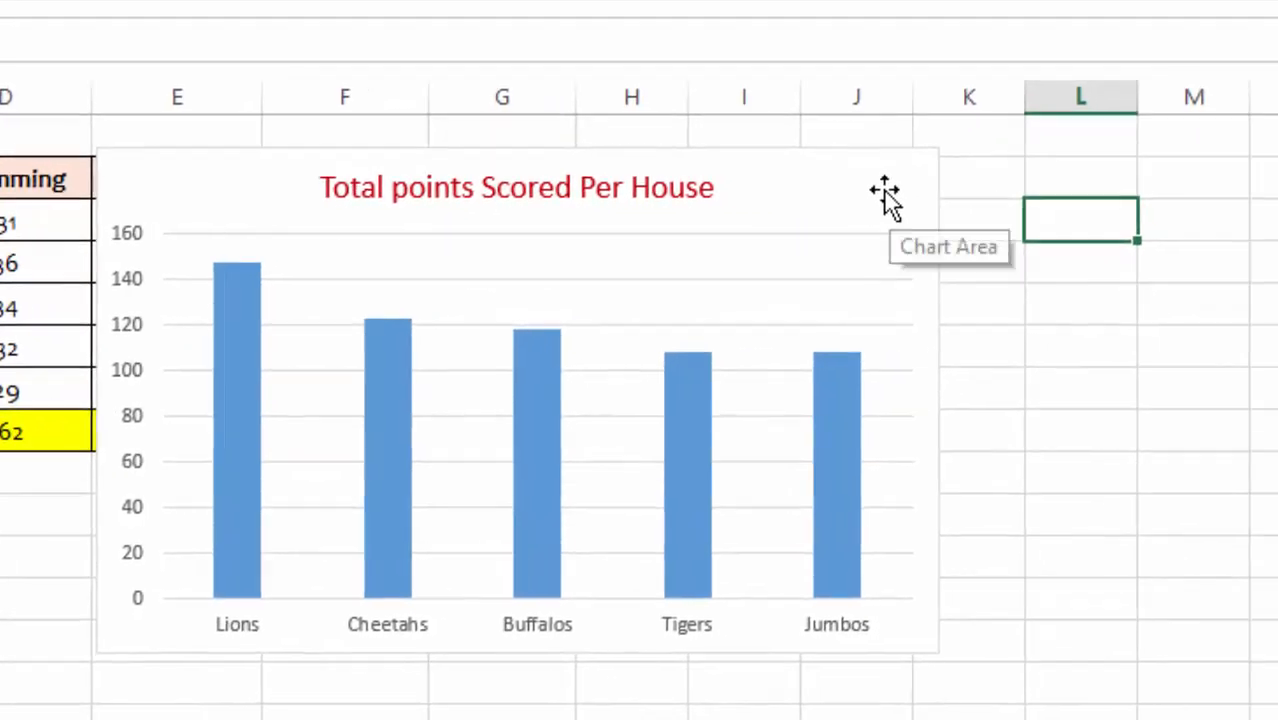
- Add data labels to the chart's columns and shift the chart right to start at about column F
left_click(975, 220)
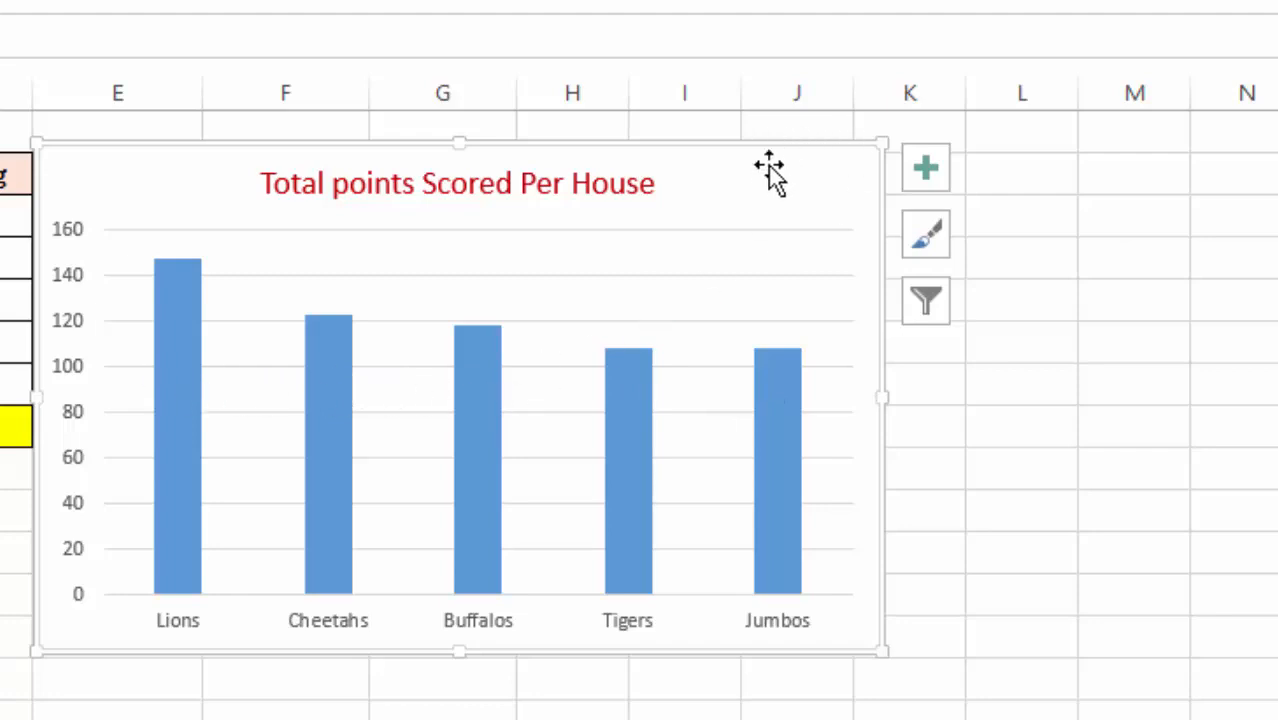
left_click(928, 170)
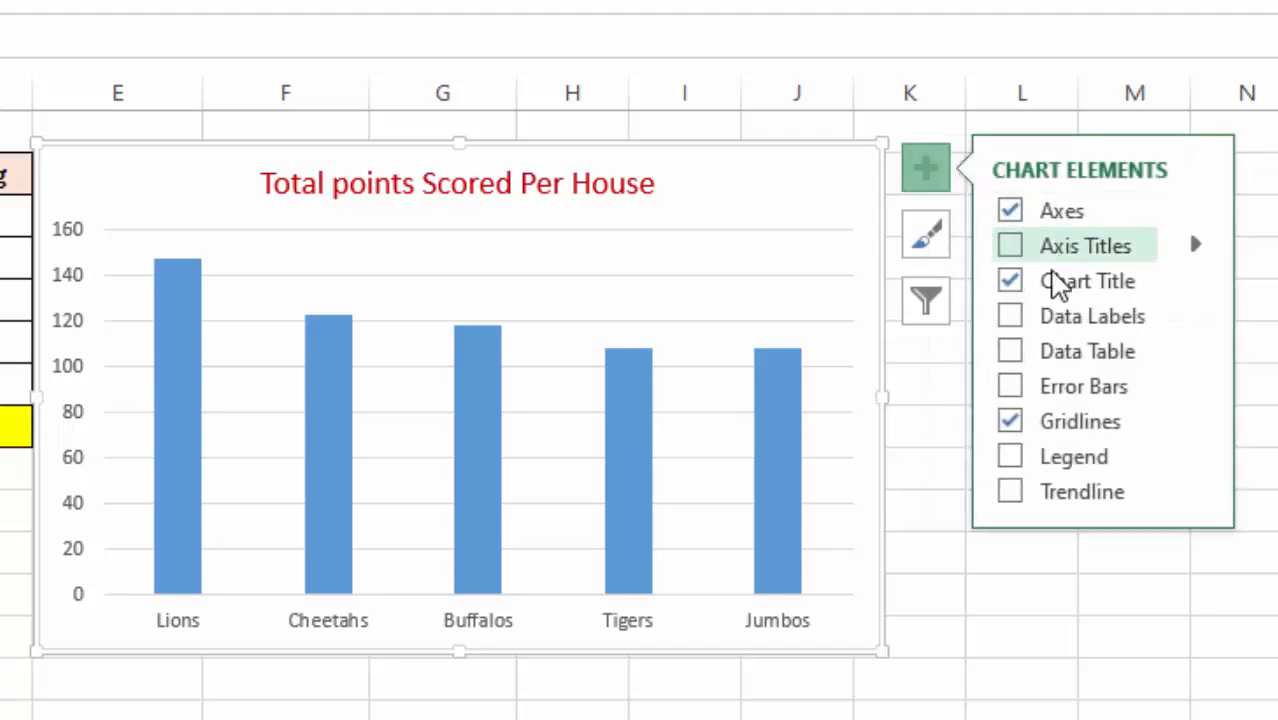
left_click(1012, 318)
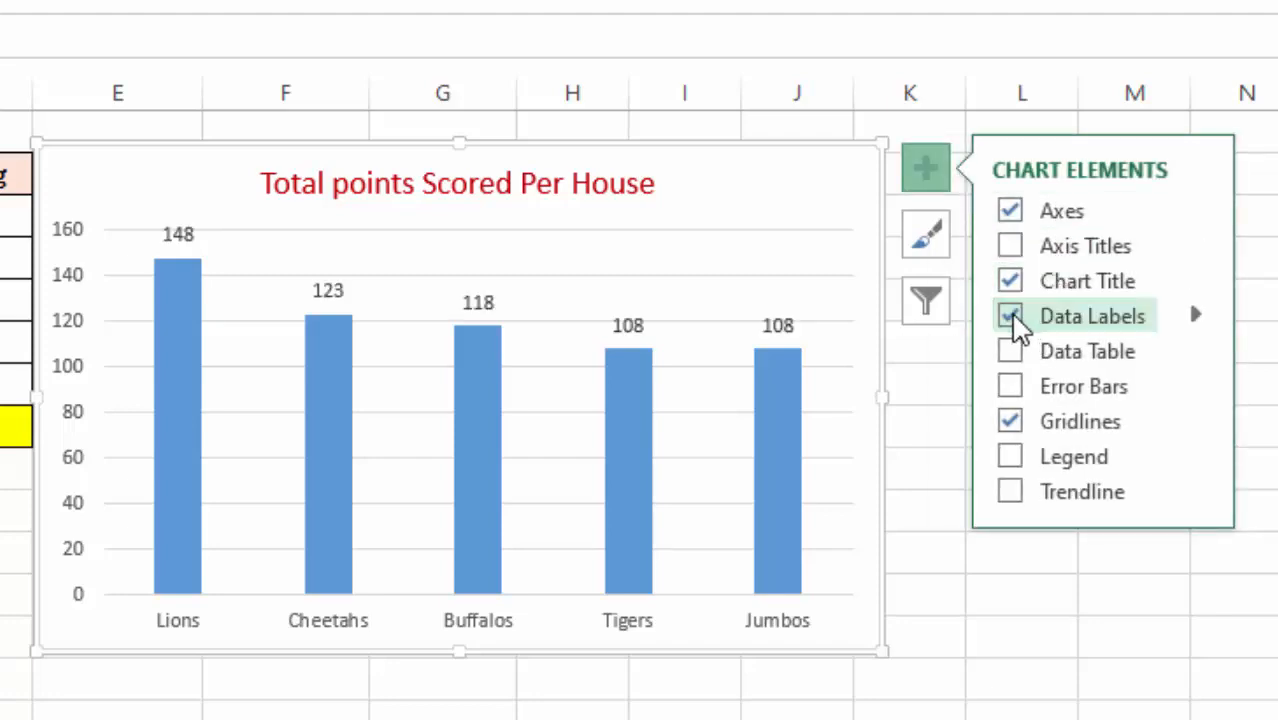
left_click(1030, 692)
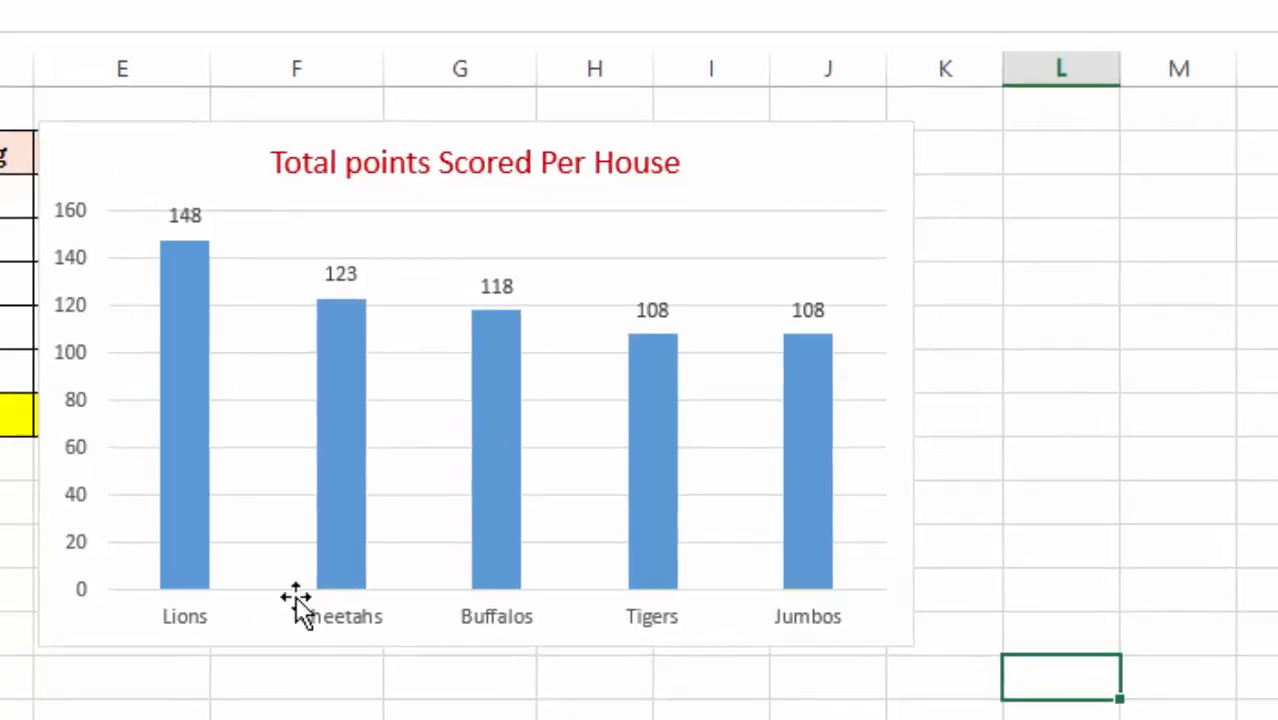
left_click_drag(914, 86, 1159, 130)
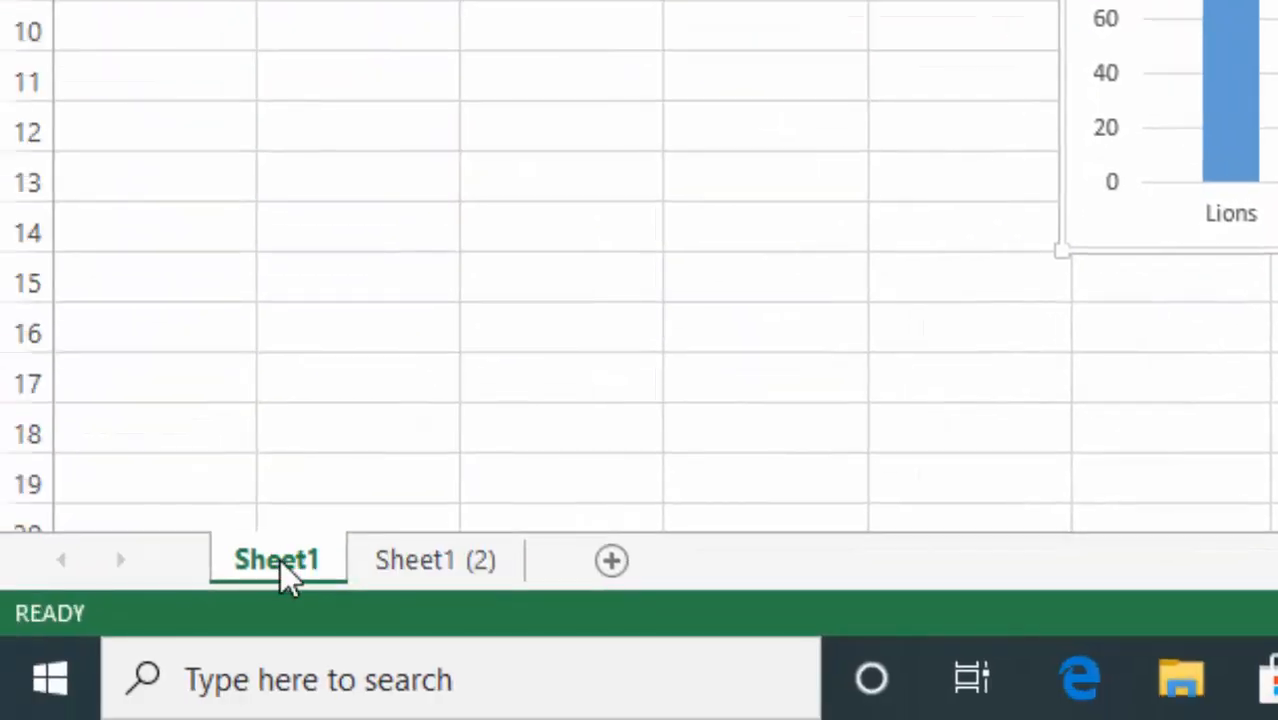
- Rename the Sheet1 worksheet as DATA
right_click(277, 566)
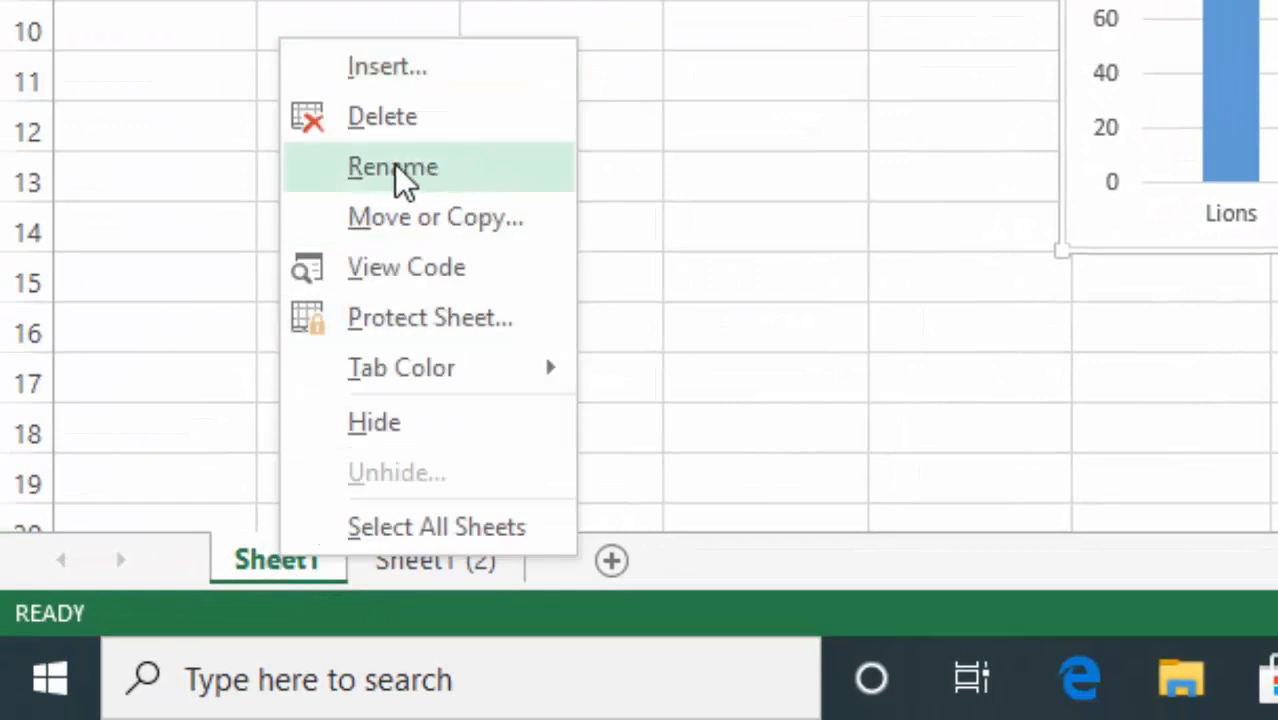
left_click(433, 168)
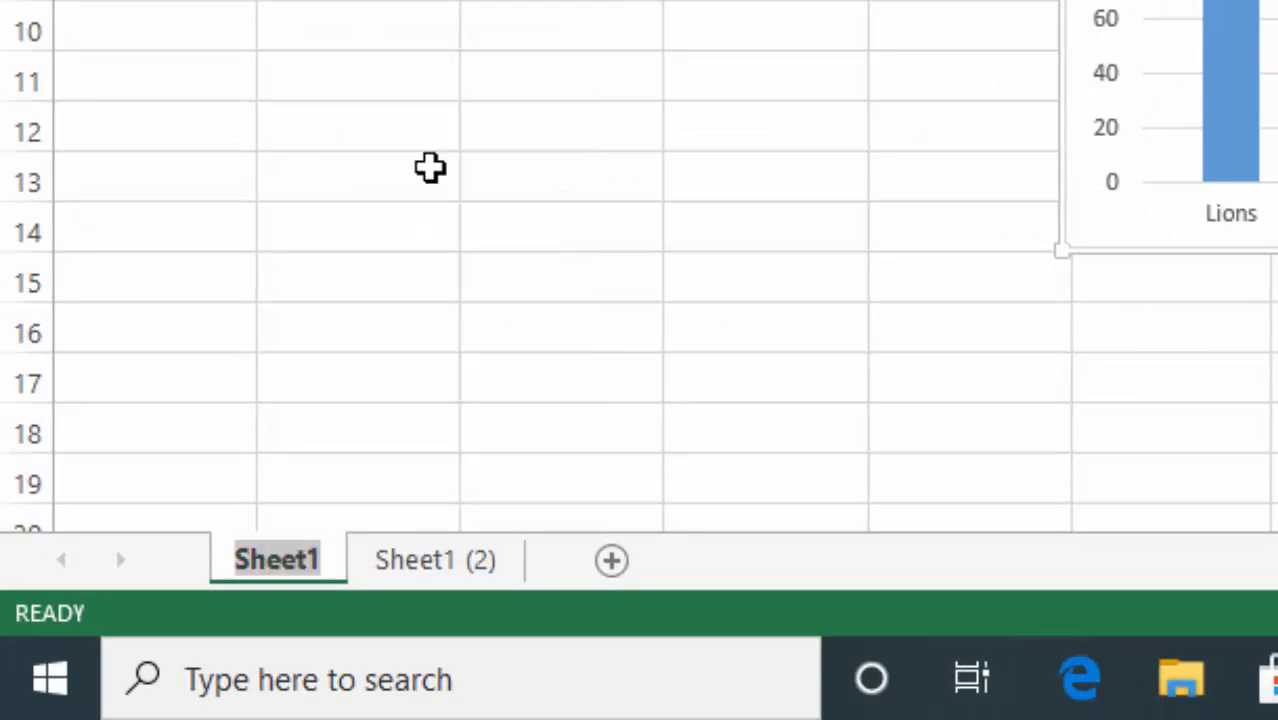
type("DATA")
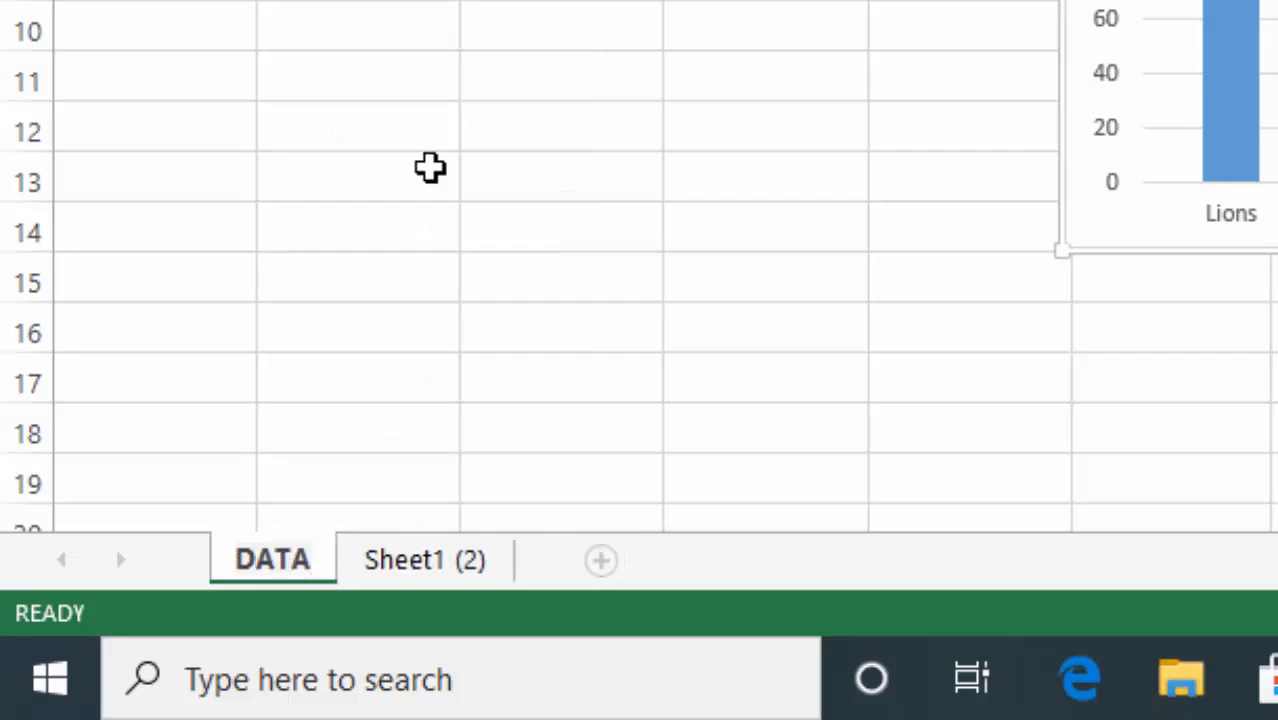
key("Return")
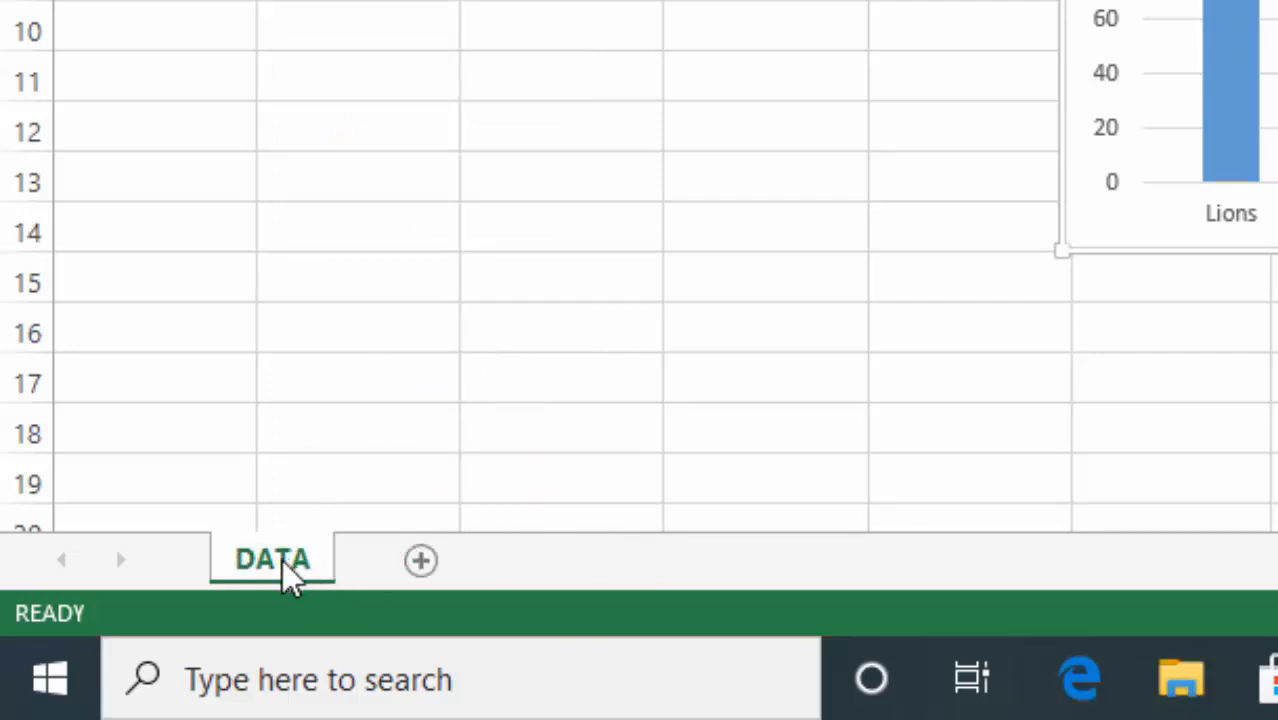
- Add a new worksheet after DATA and name it CHARTS
left_click(421, 566)
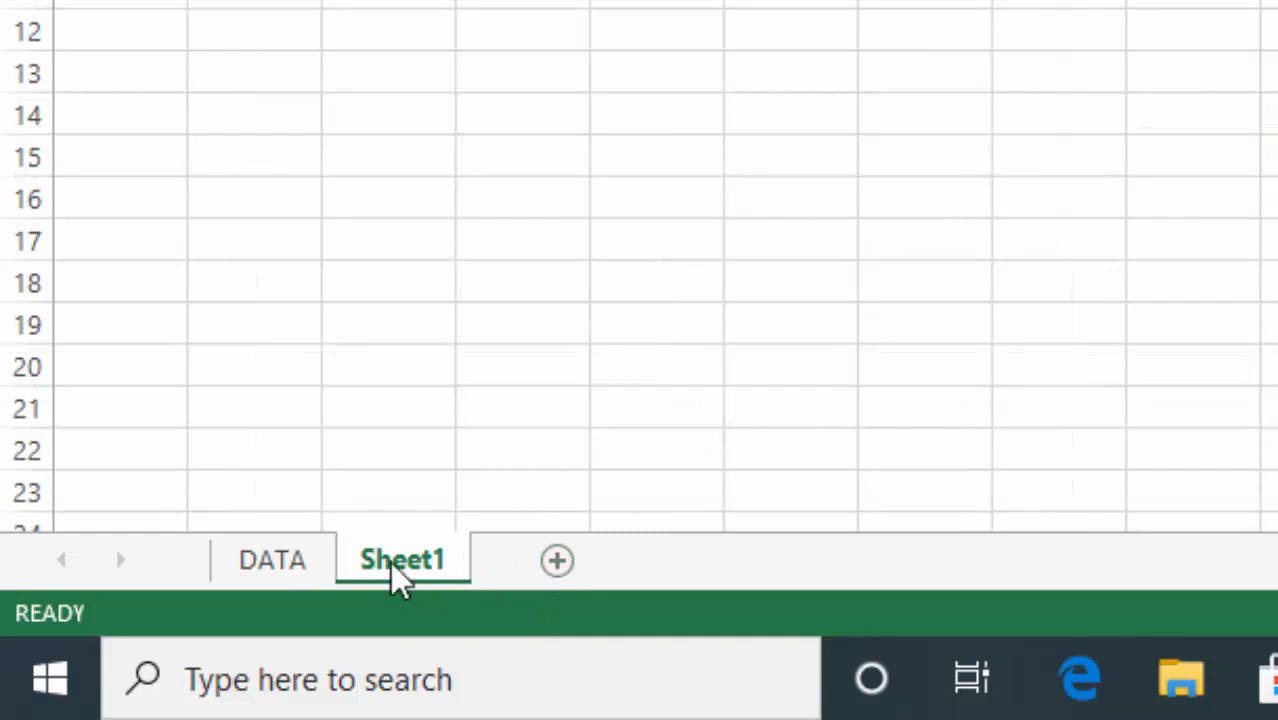
right_click(397, 580)
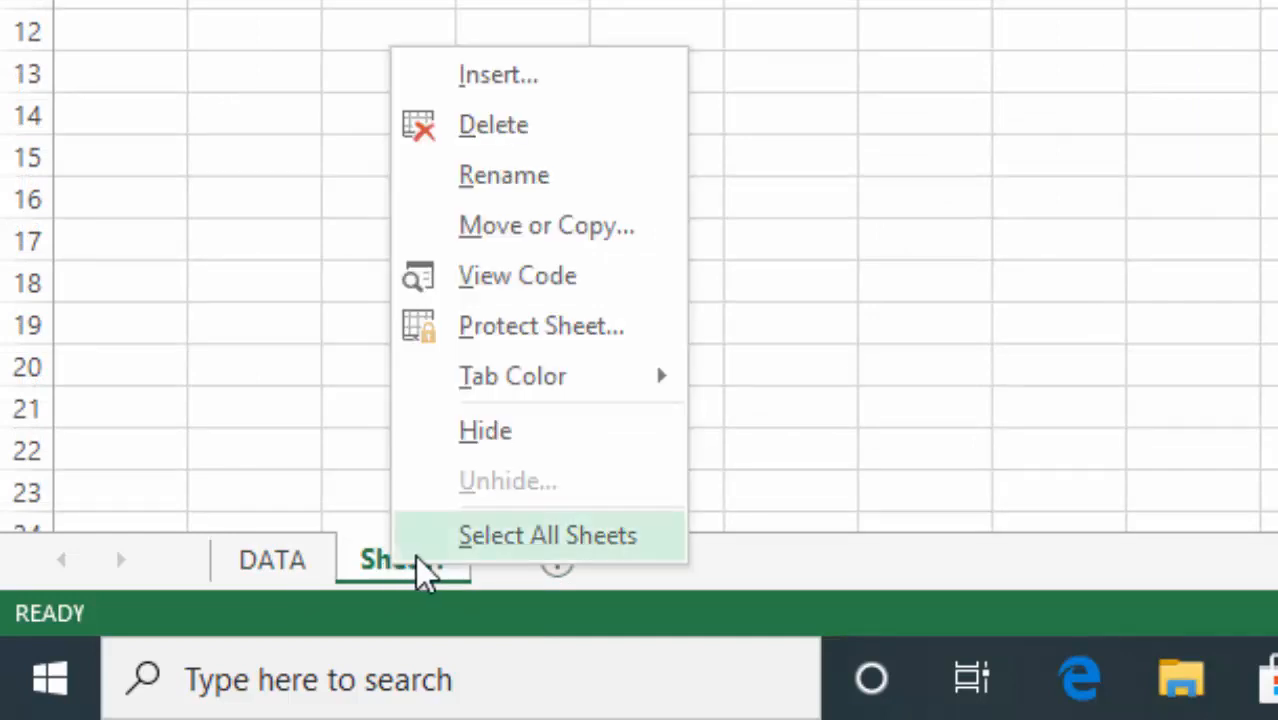
left_click(552, 174)
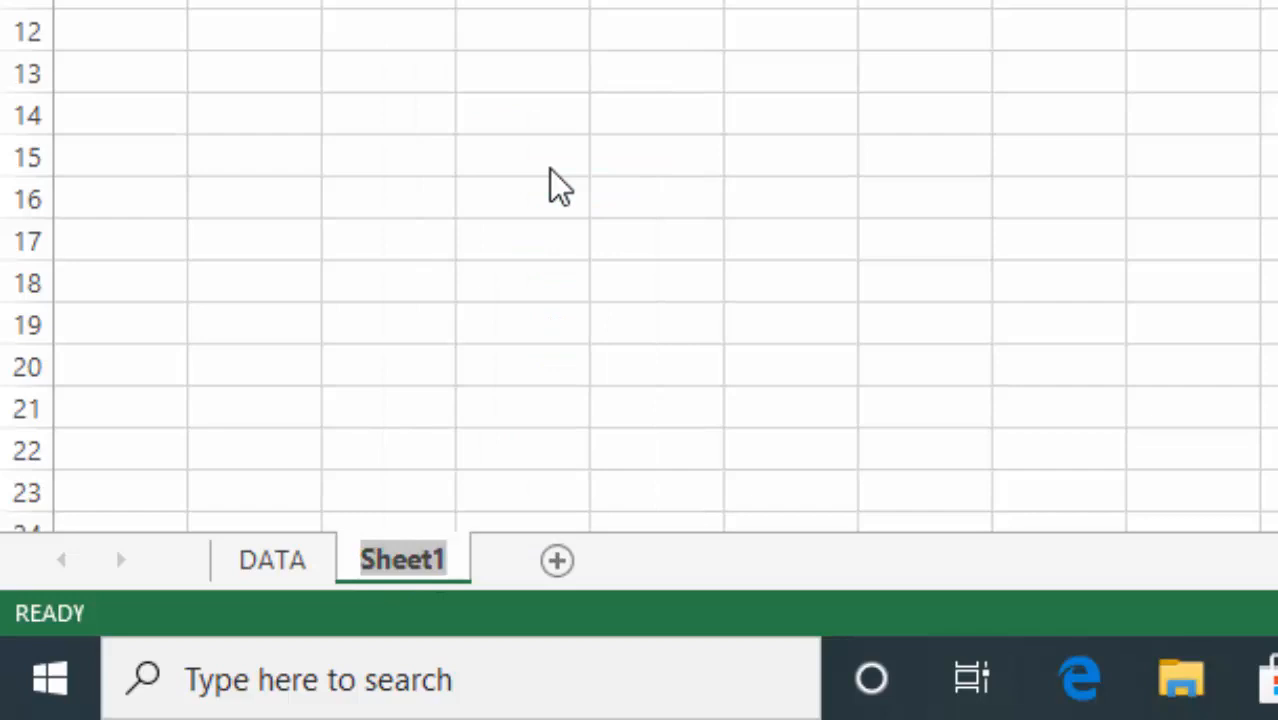
type("CHARTS")
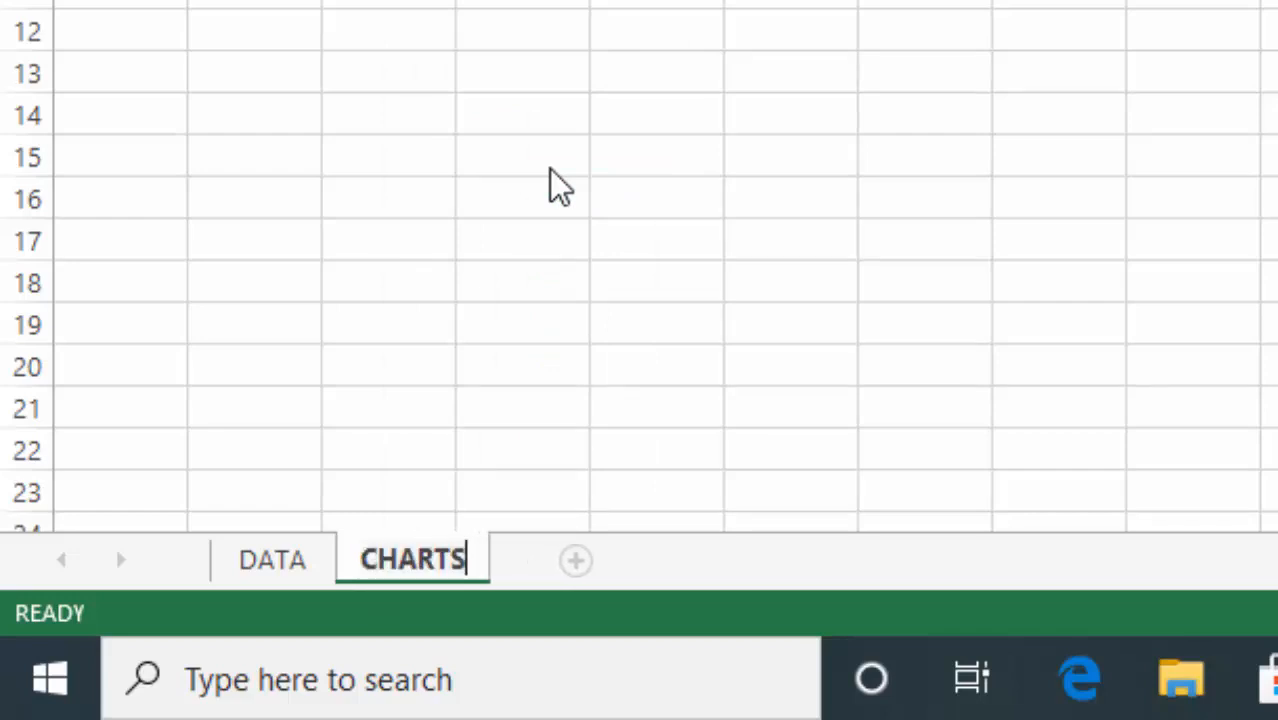
left_click(717, 56)
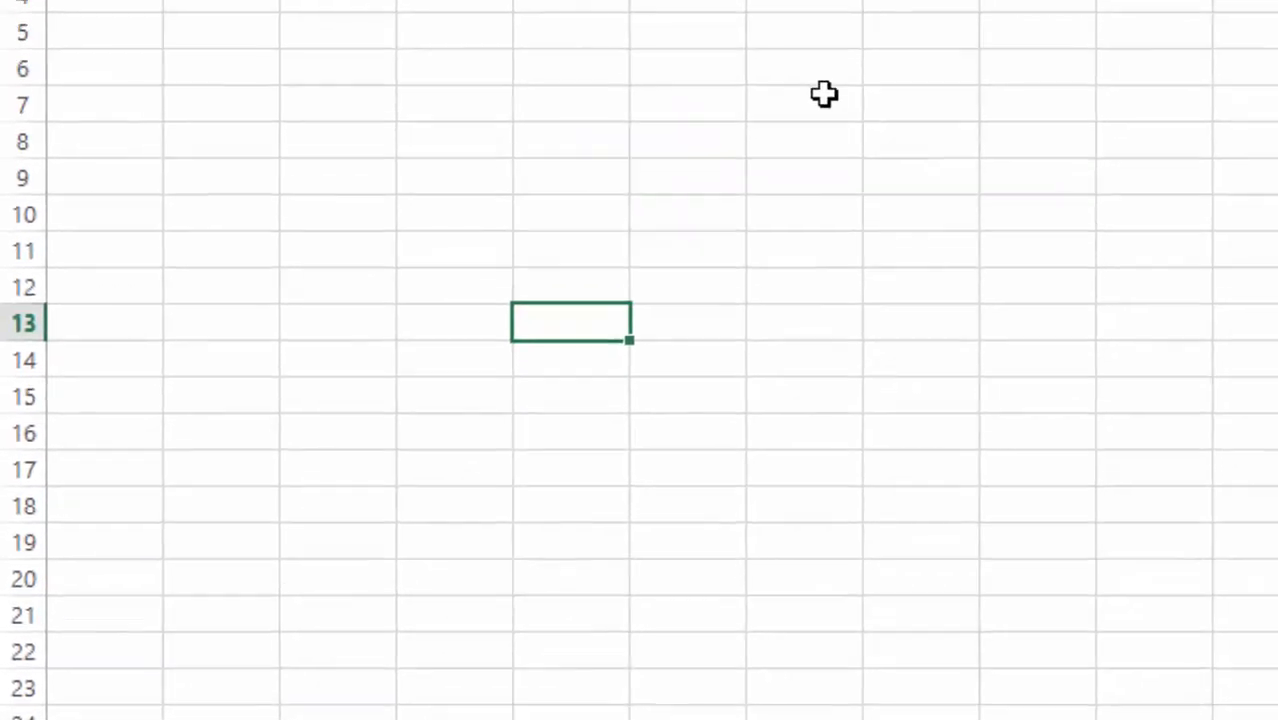
left_click_drag(1039, 260, 940, 292)
left_click(388, 224)
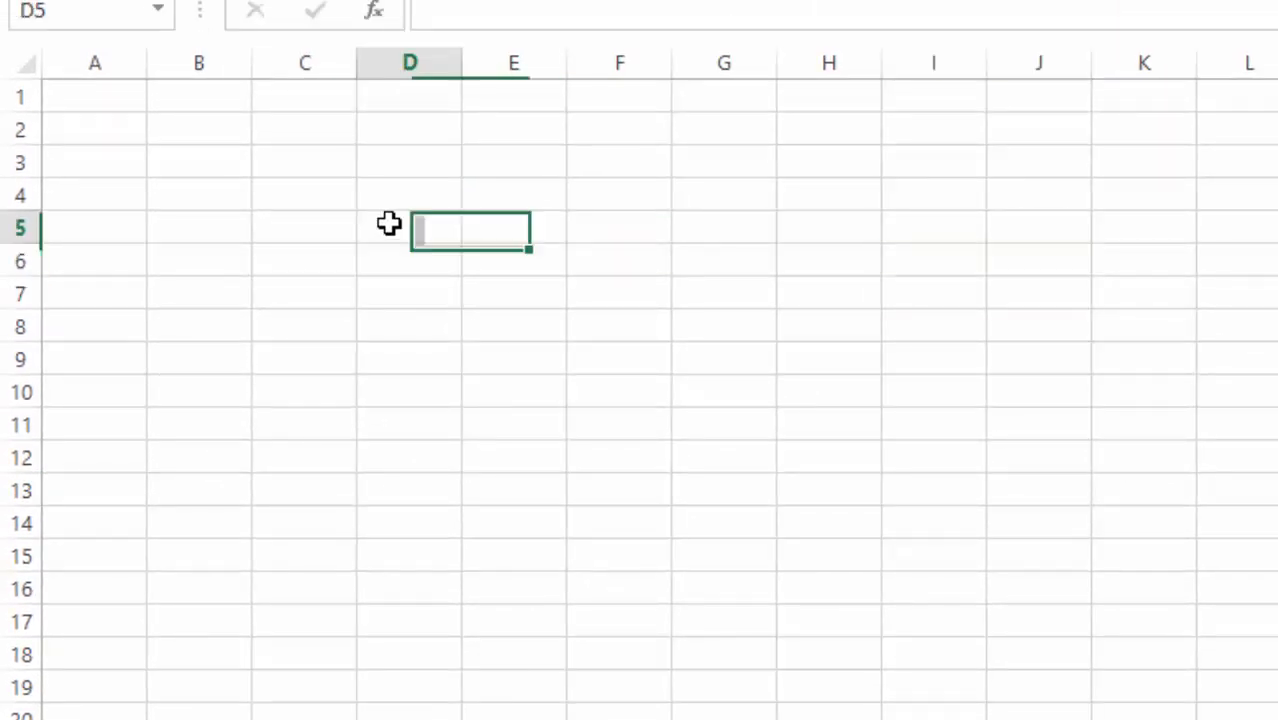
- Move the column chart from the DATA sheet to the CHARTS sheet by cut and paste, and position it from about column B
left_click(673, 260)
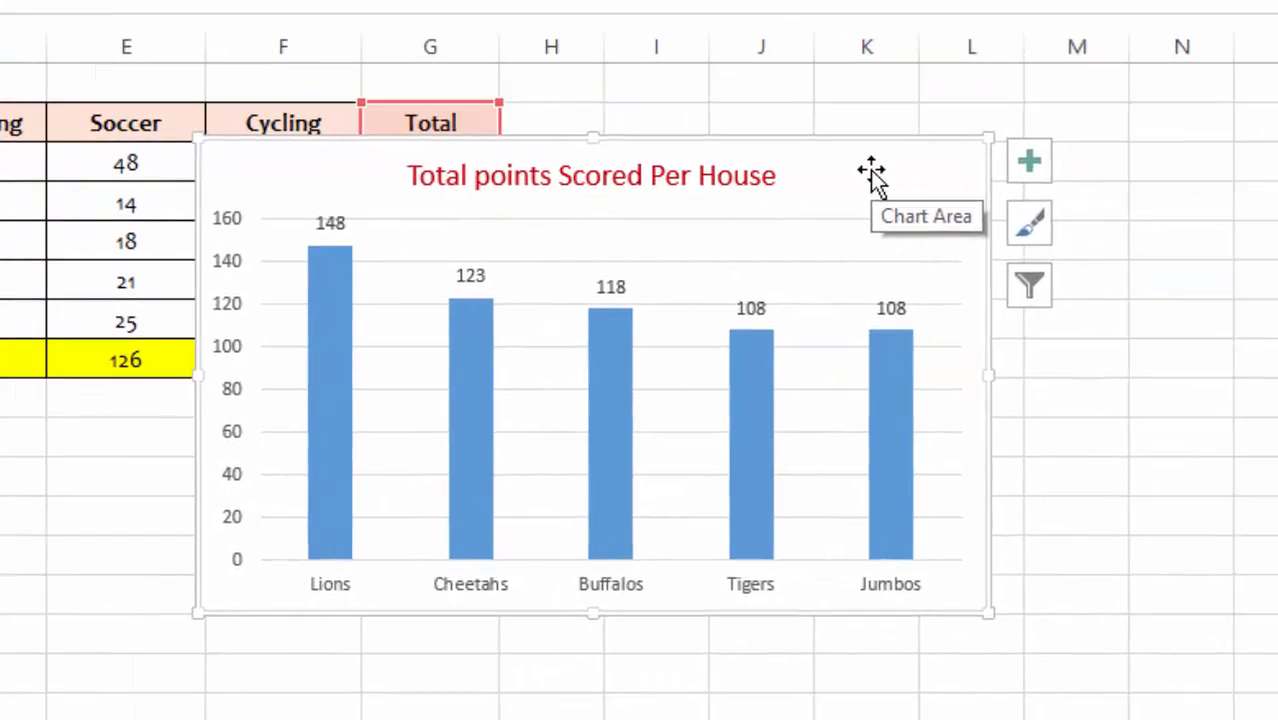
right_click(847, 172)
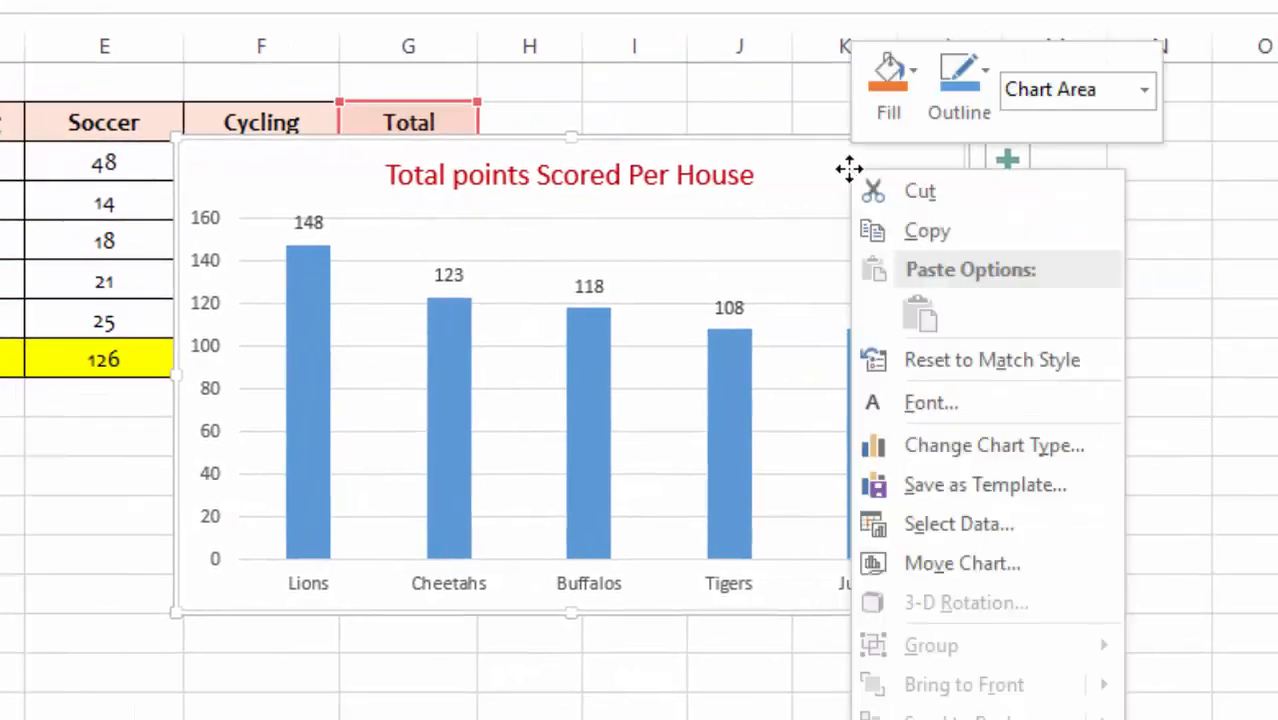
left_click(922, 191)
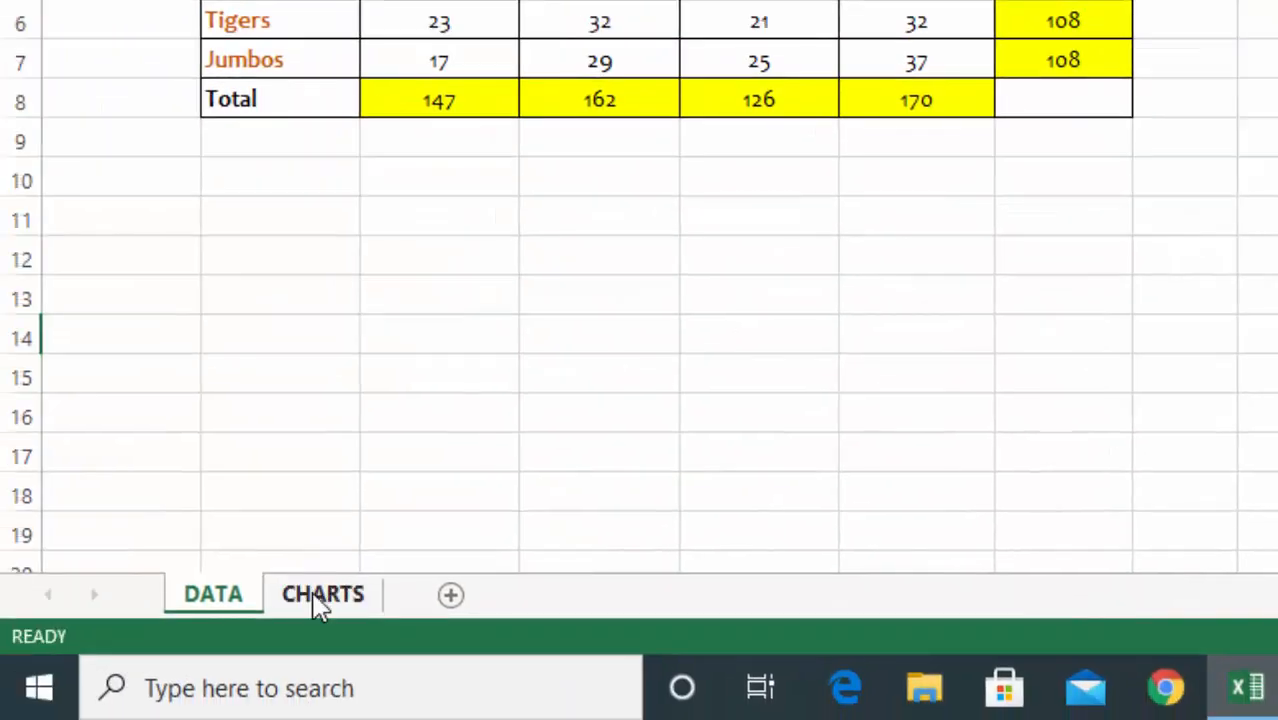
left_click(314, 598)
right_click(265, 422)
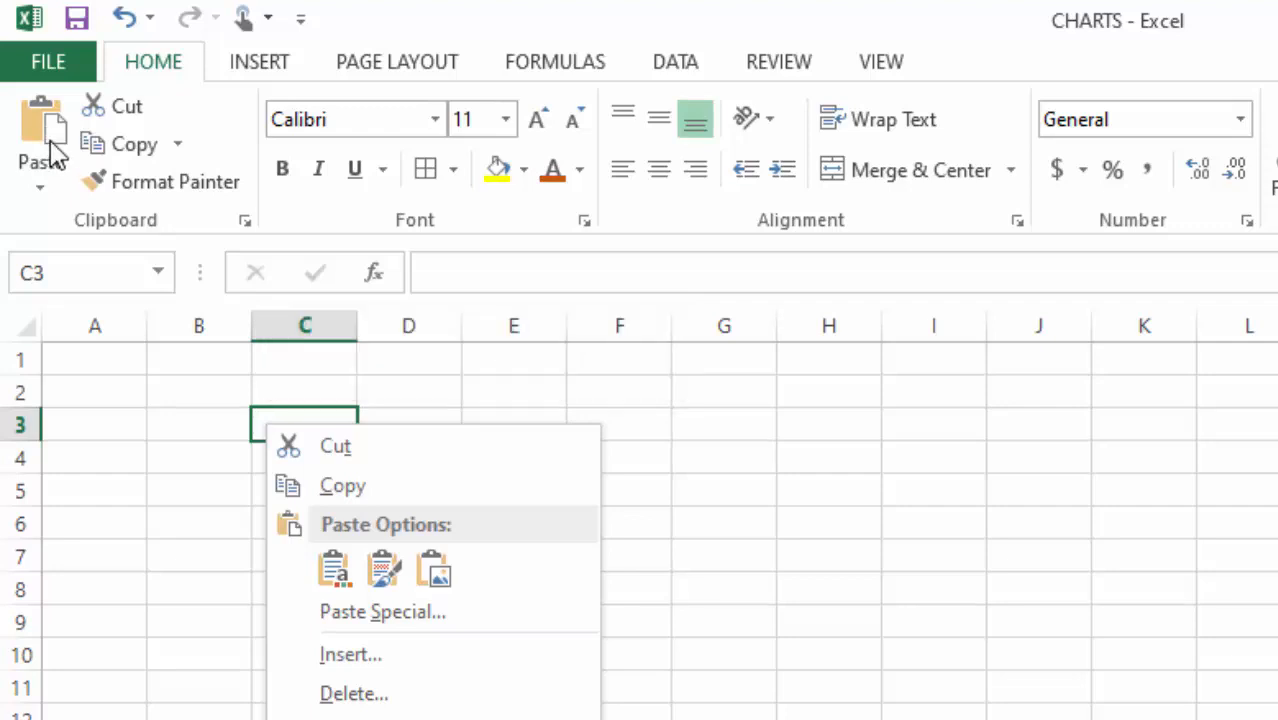
left_click(46, 128)
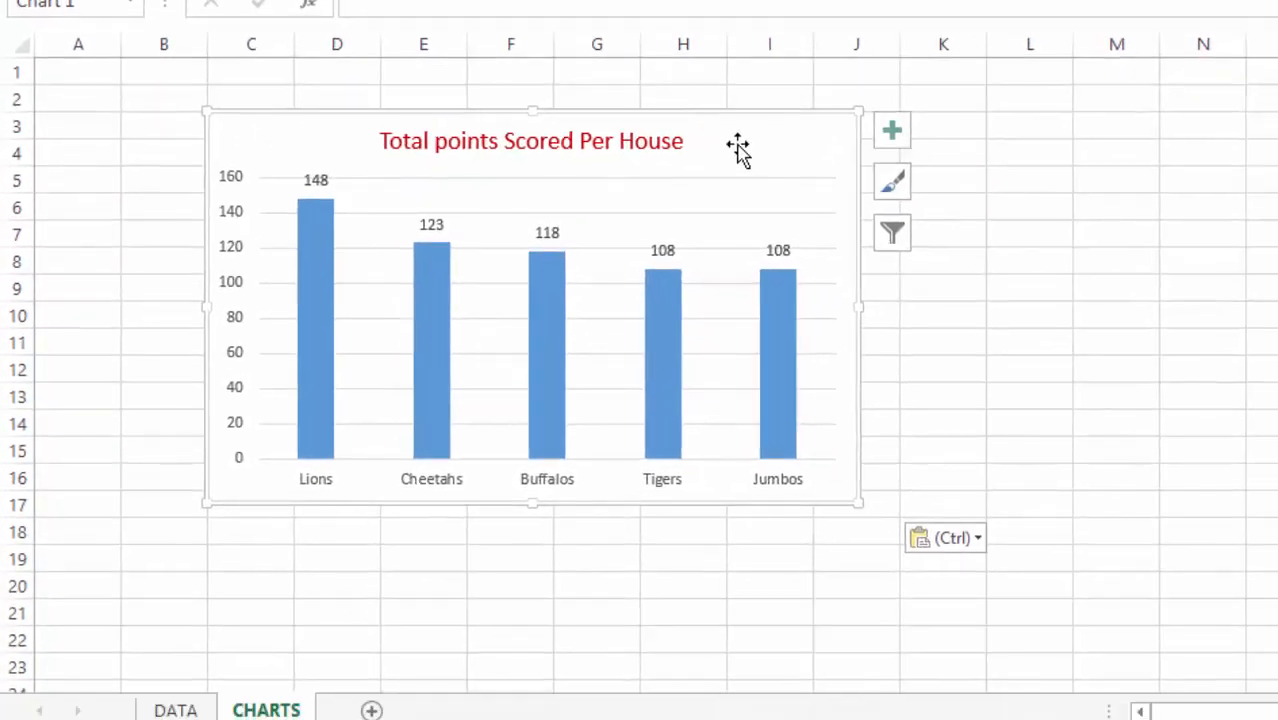
left_click_drag(737, 148, 685, 137)
- Compare the DATA and CHARTS sheets, and examine the sport headings in C2:F2 and the totals in C8:F8 on DATA
left_click(189, 711)
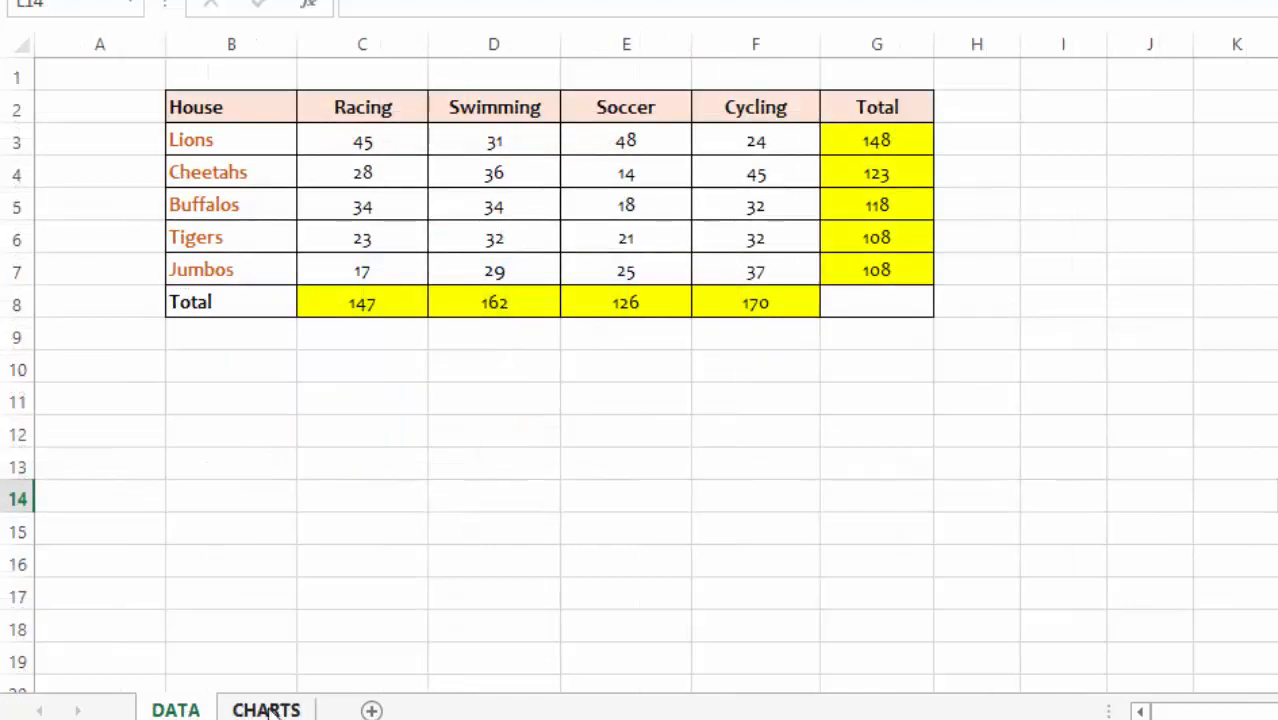
left_click(266, 710)
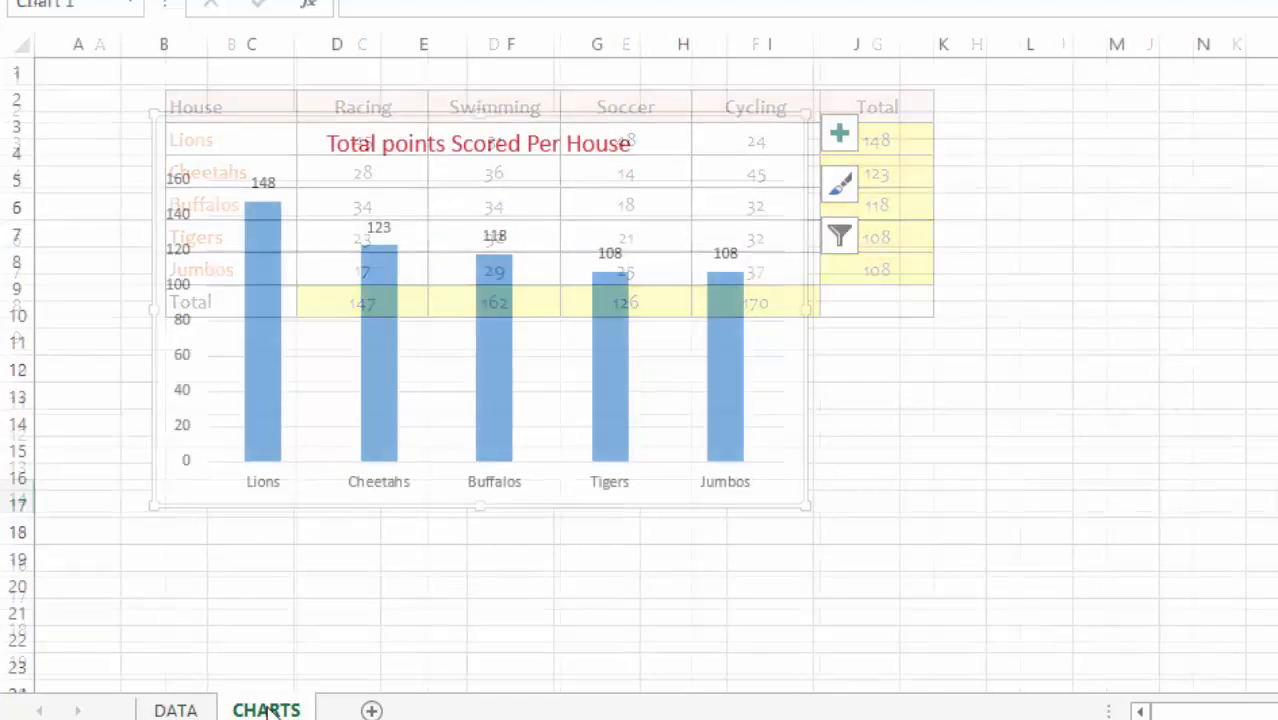
key("Escape")
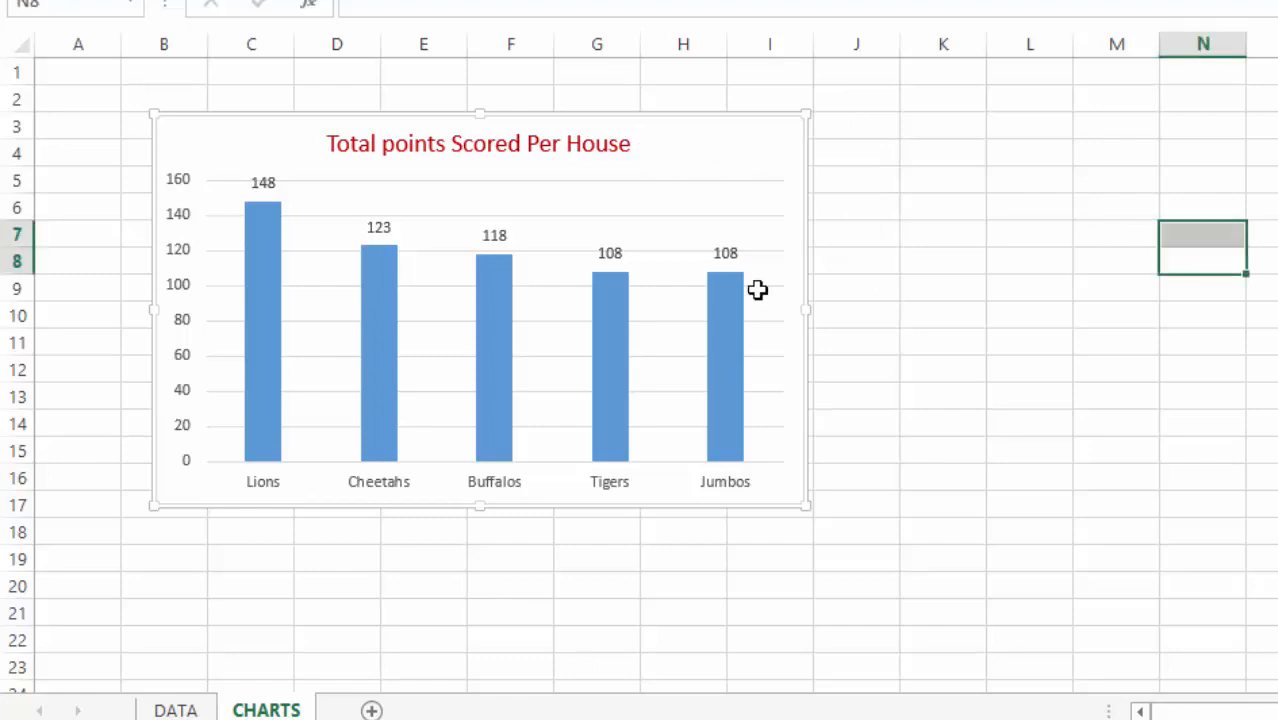
left_click(174, 710)
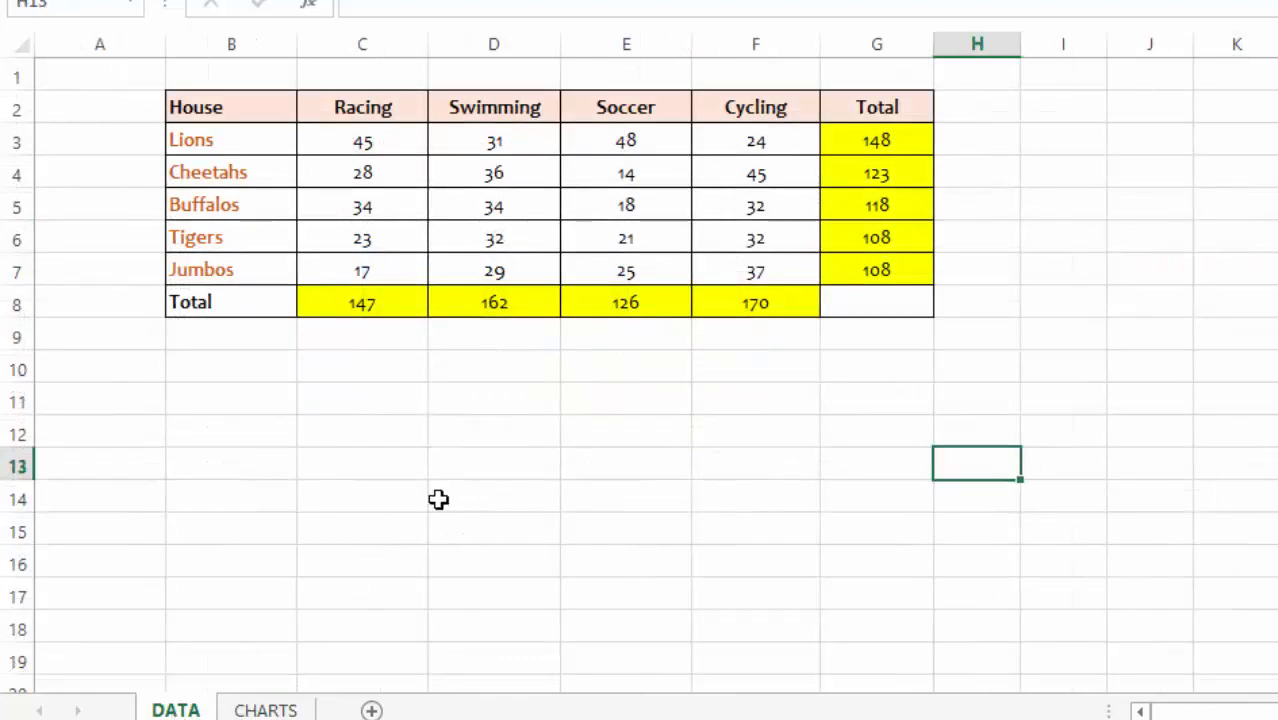
left_click_drag(341, 112, 706, 111)
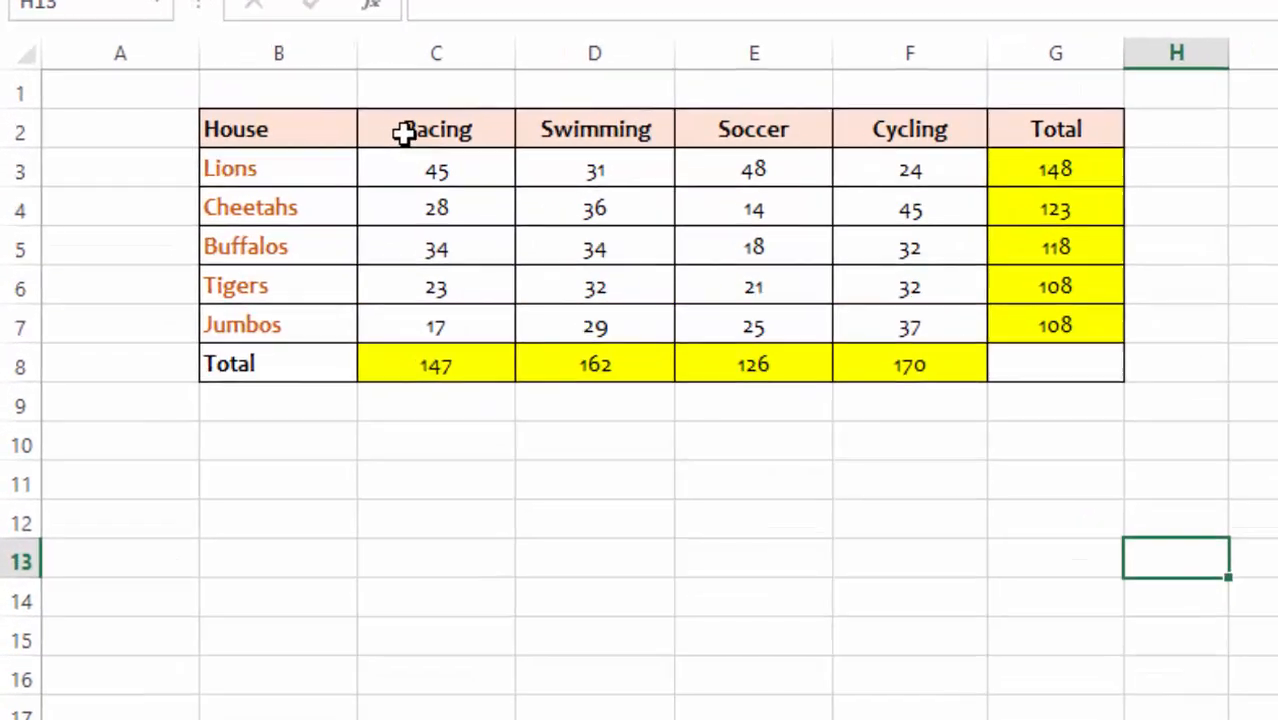
left_click_drag(937, 147, 1016, 141)
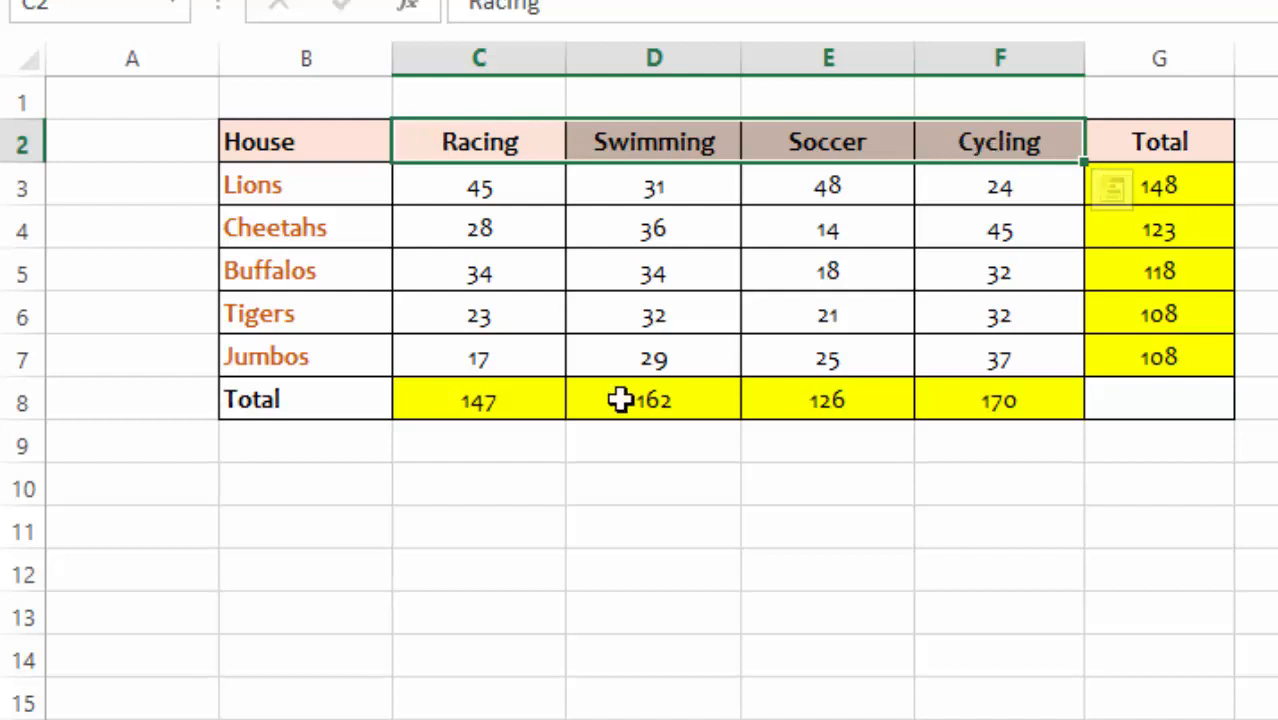
left_click(457, 405)
left_click_drag(457, 405, 1045, 403)
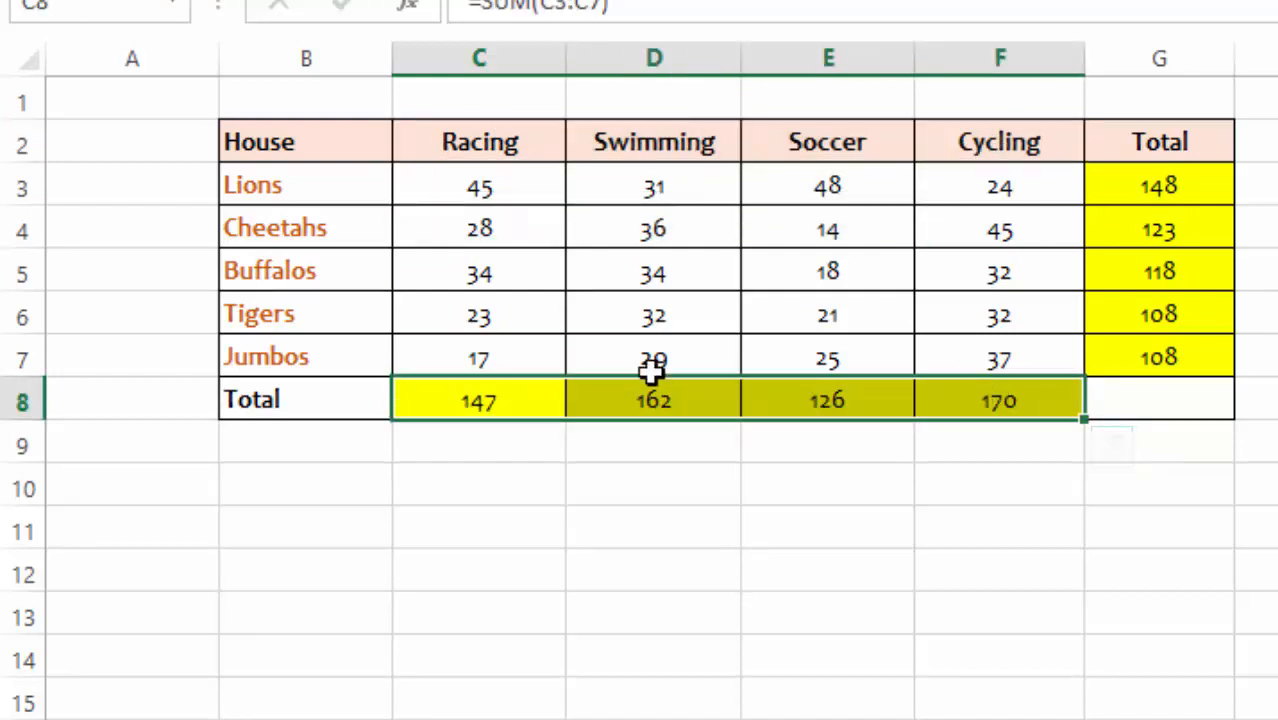
left_click(614, 645)
- Insert a 2-D pie chart from the sport headings C2:F2 and the totals C8:F8 on the DATA sheet
left_click_drag(434, 128, 1000, 143)
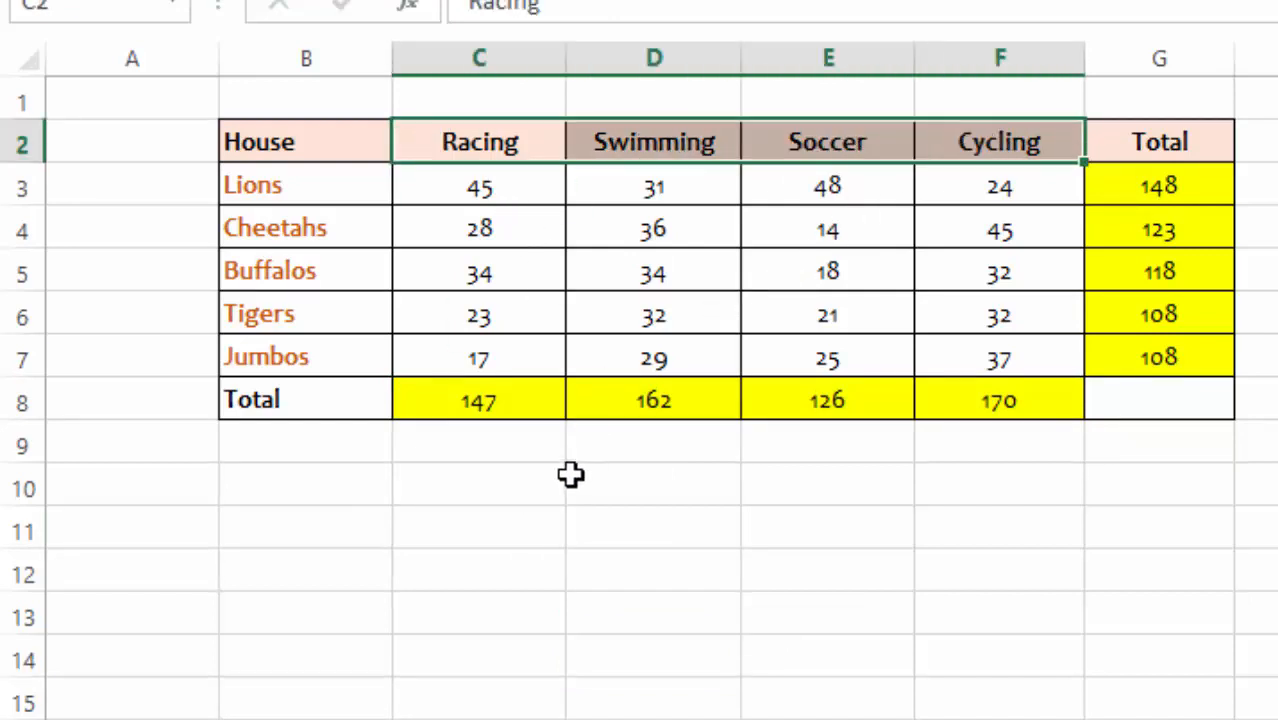
left_click_drag(461, 402, 1040, 400)
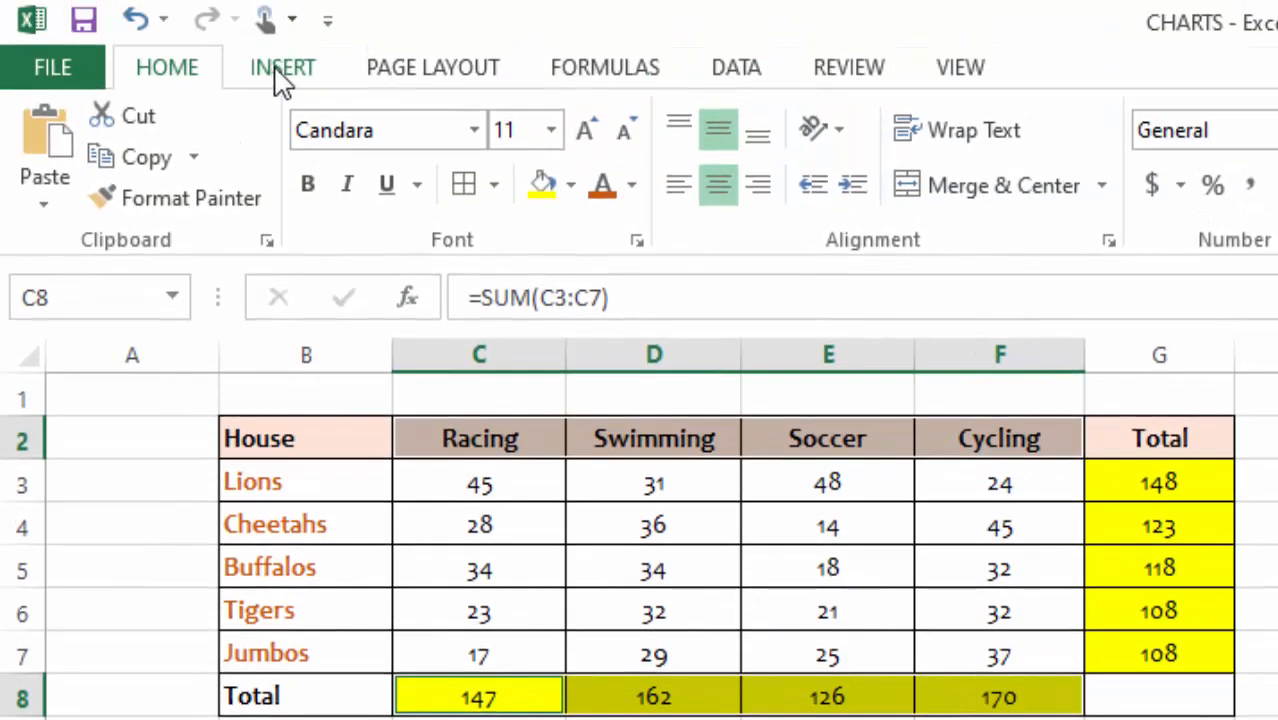
left_click(280, 72)
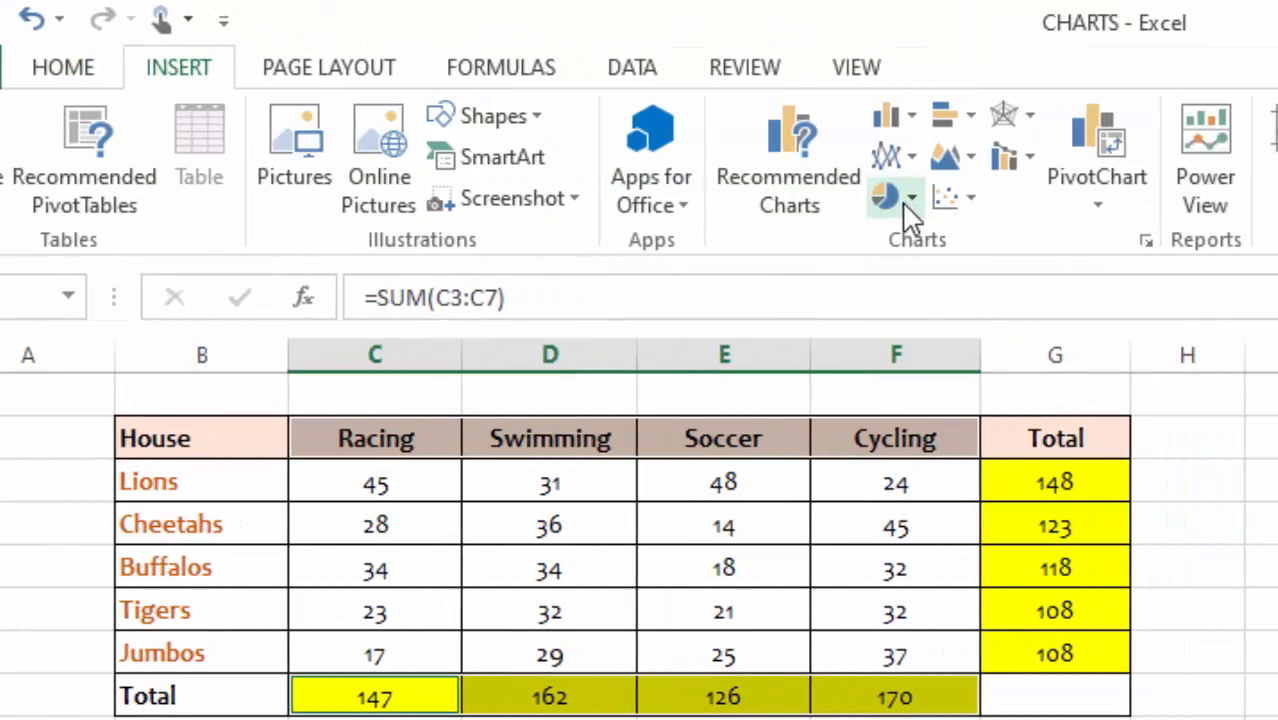
left_click(911, 199)
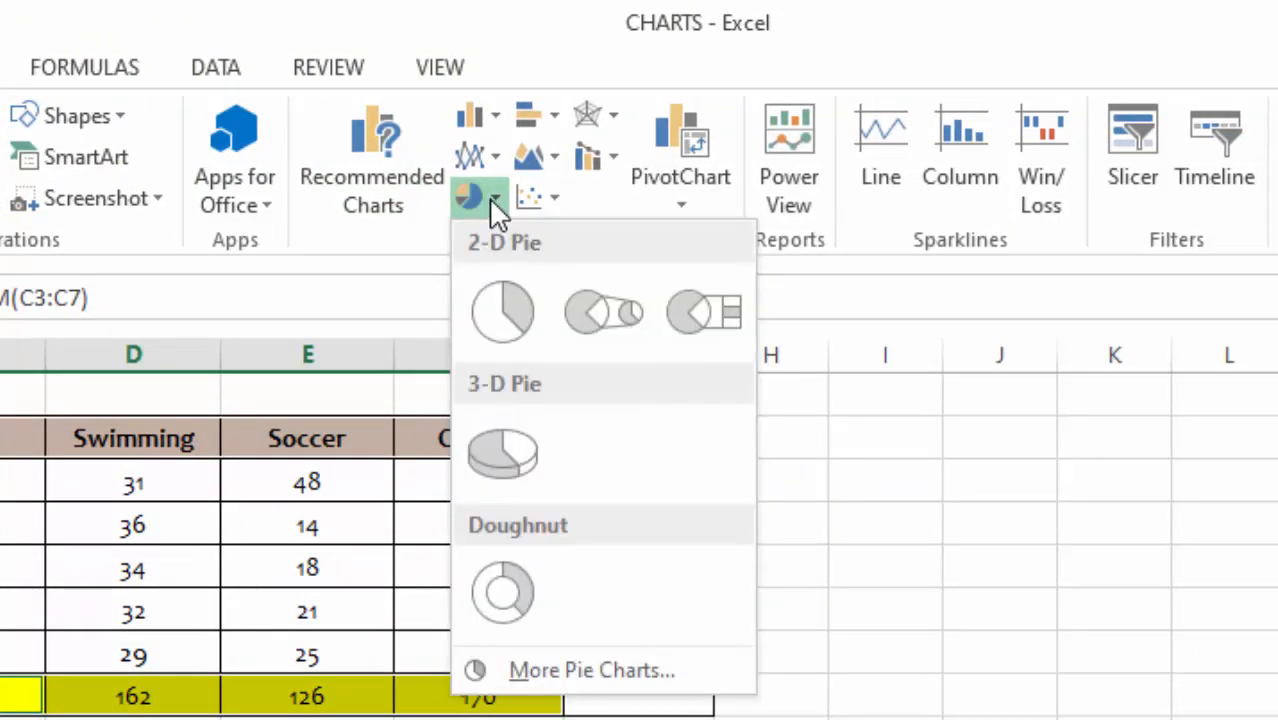
left_click(504, 302)
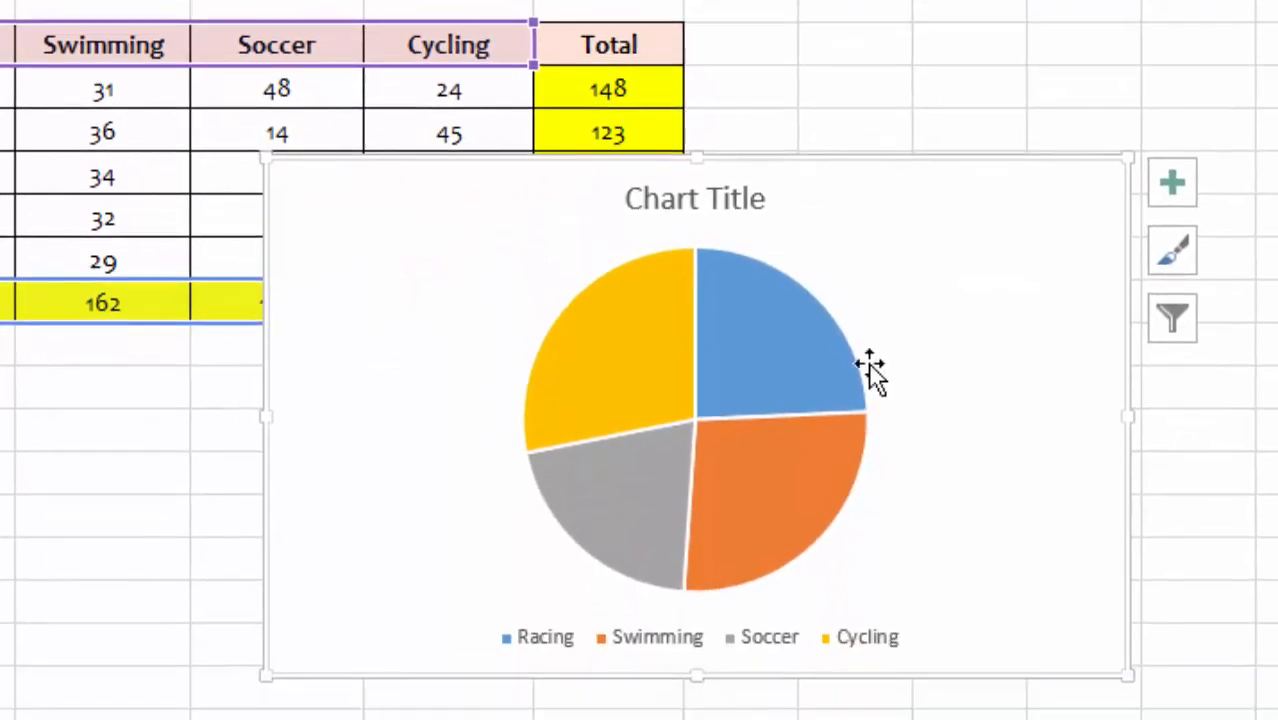
- Replace the pie chart's placeholder title with "Total Per Sport"
left_click(750, 200)
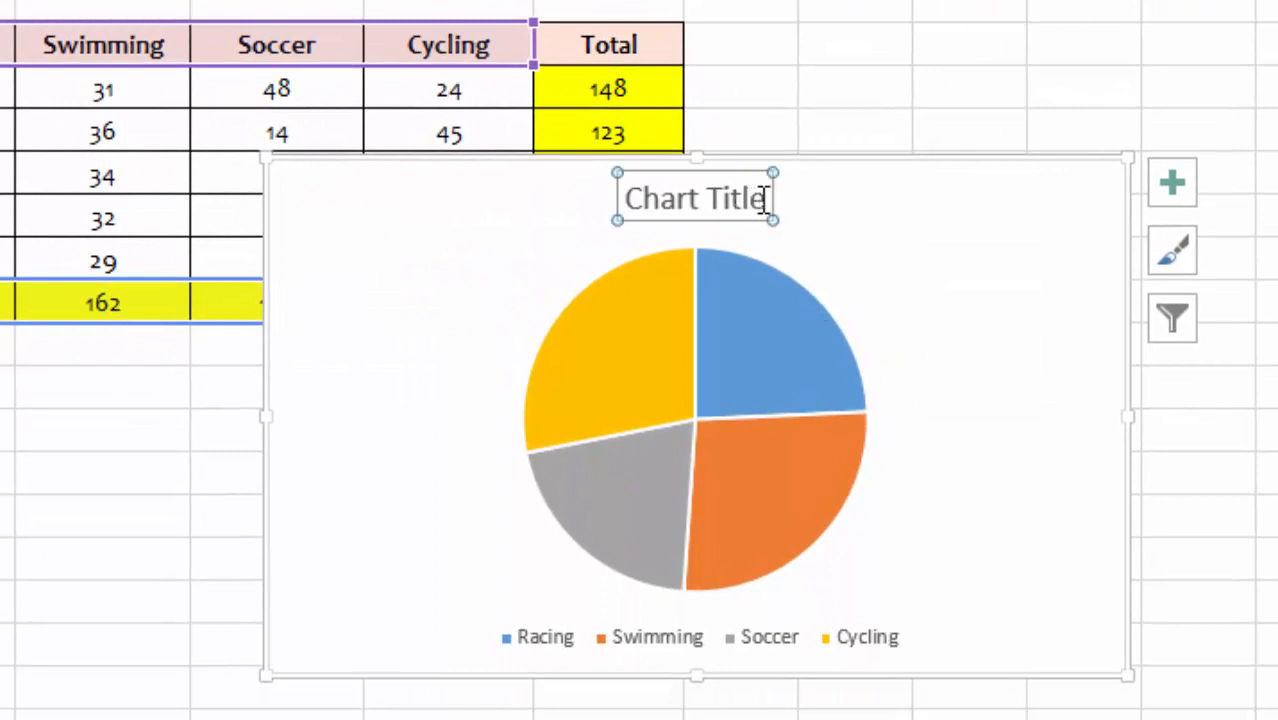
left_click_drag(773, 197, 590, 200)
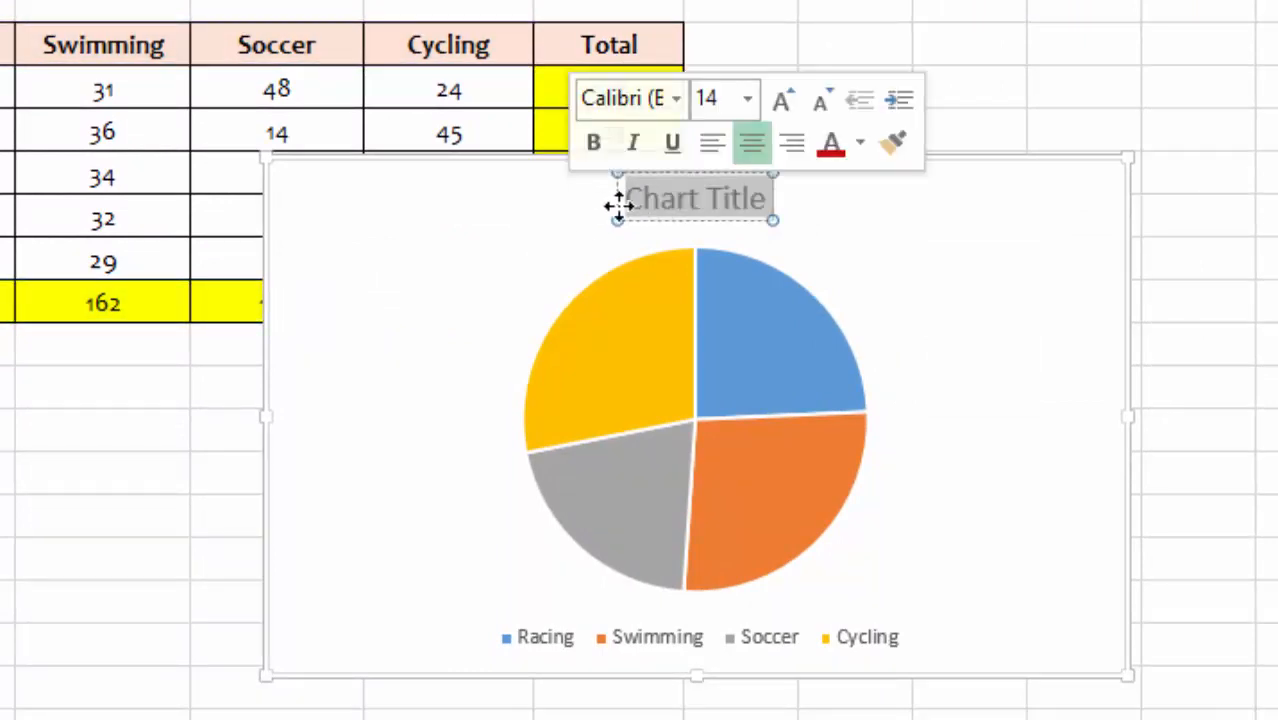
key("BackSpace")
type("tOTA")
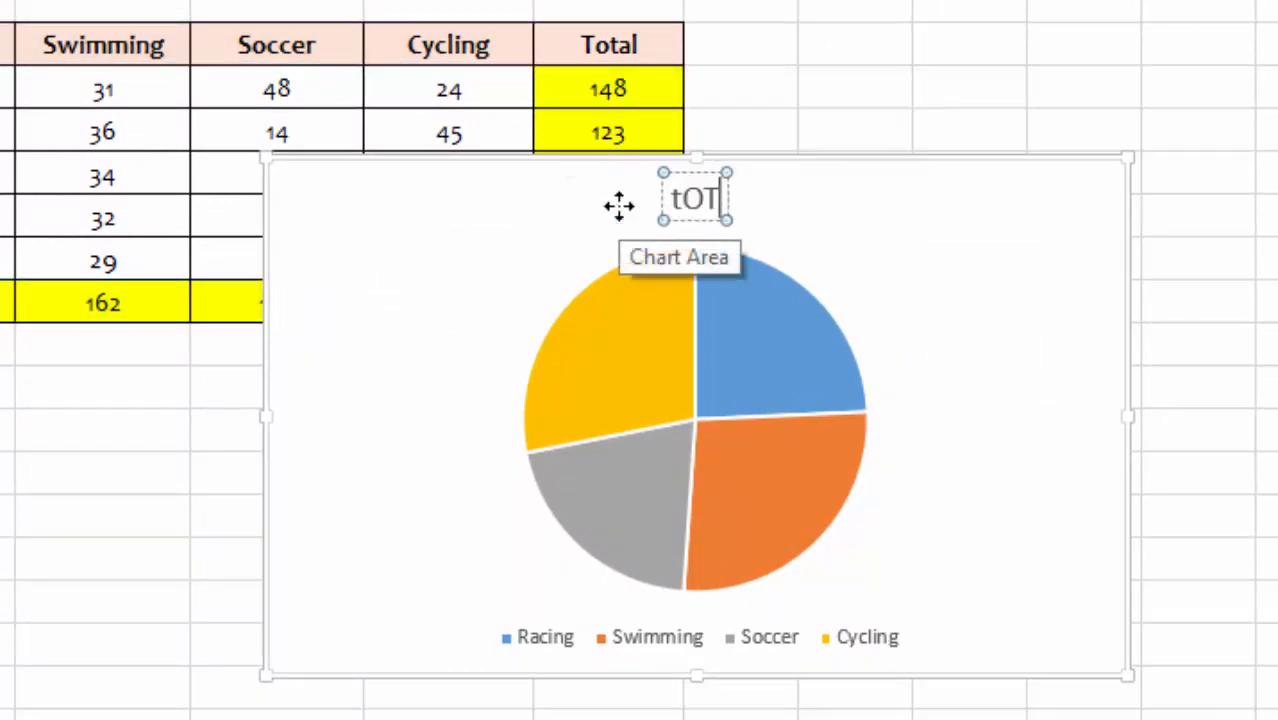
key("BackSpace")
key("BackSpace")
key("BackSpace")
key("BackSpace")
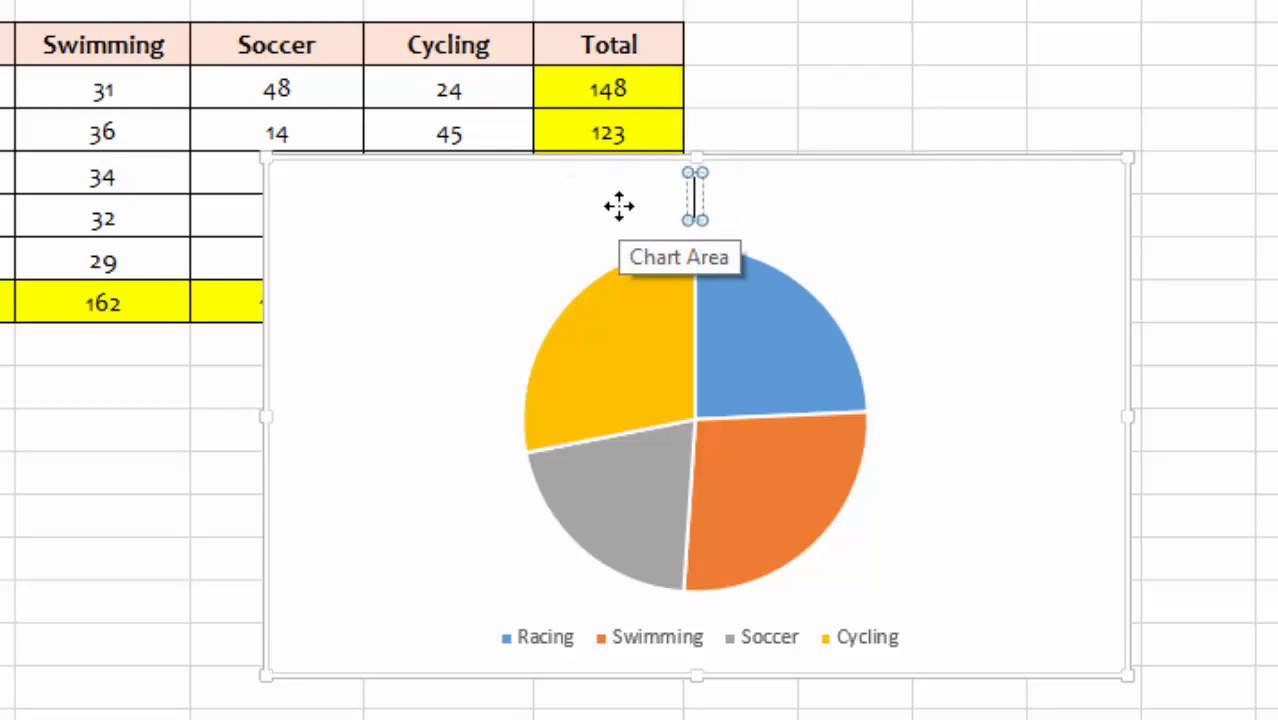
type("Tot")
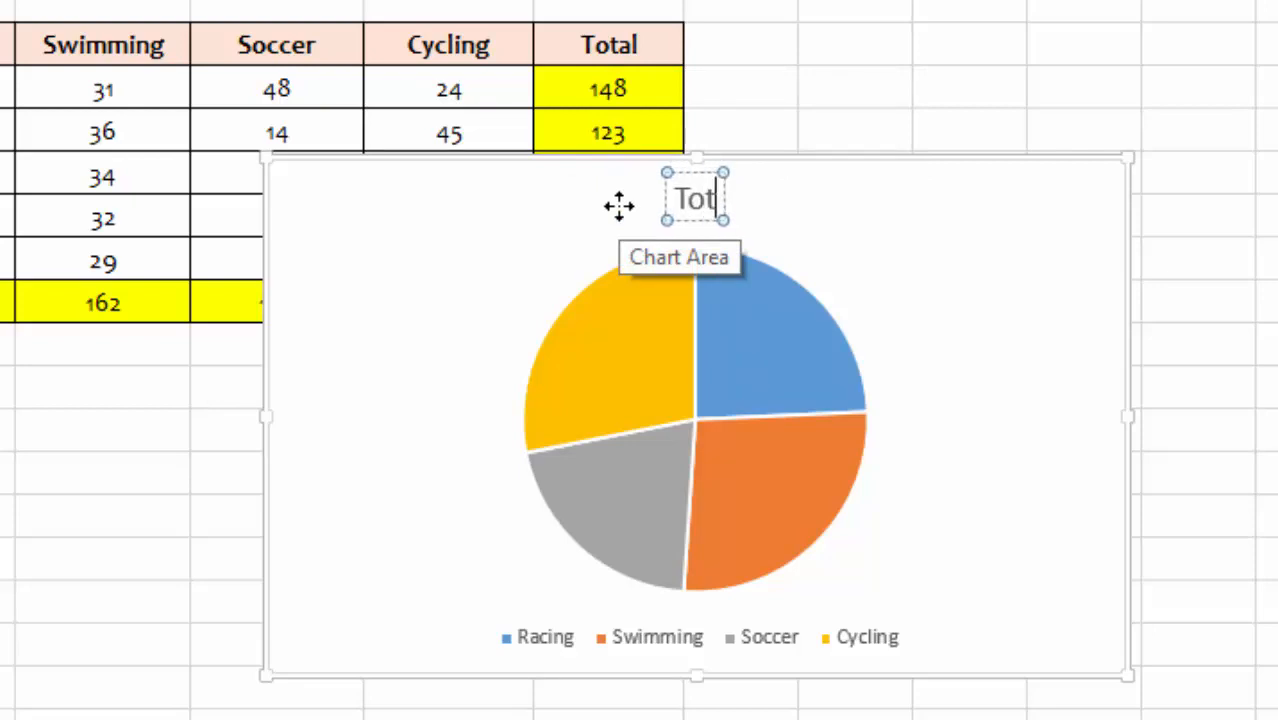
type("al")
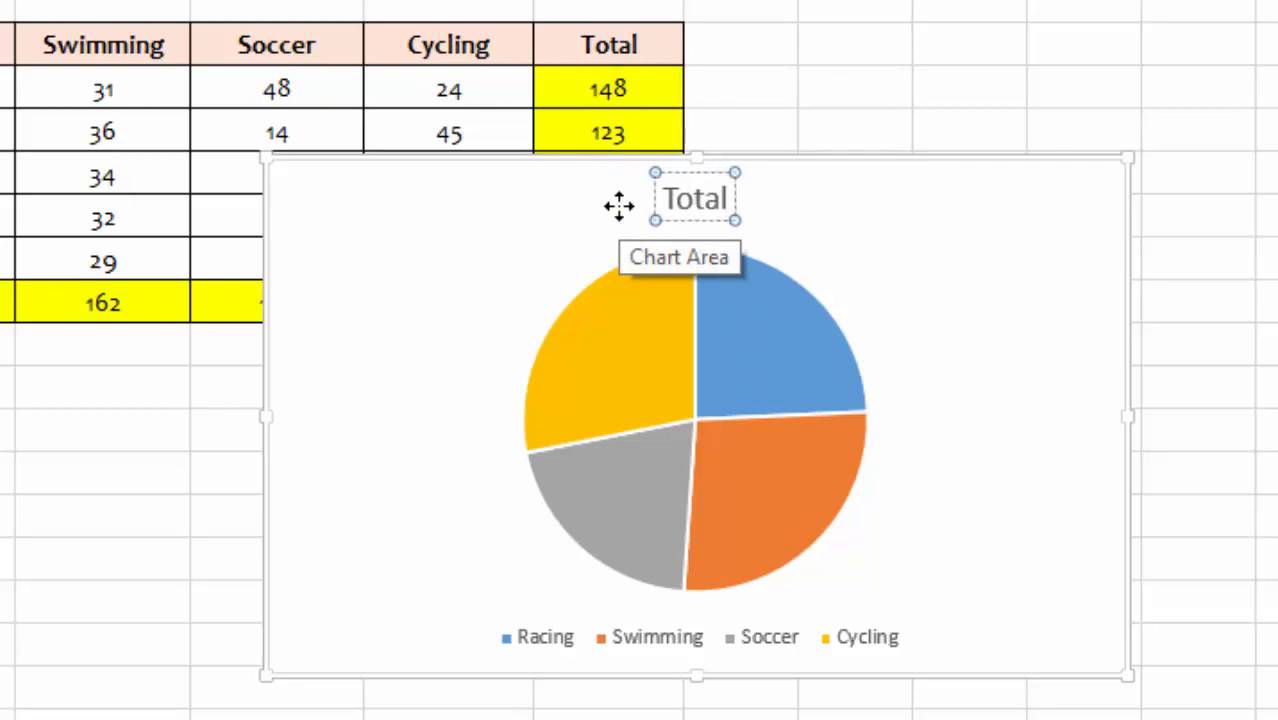
type(" Per")
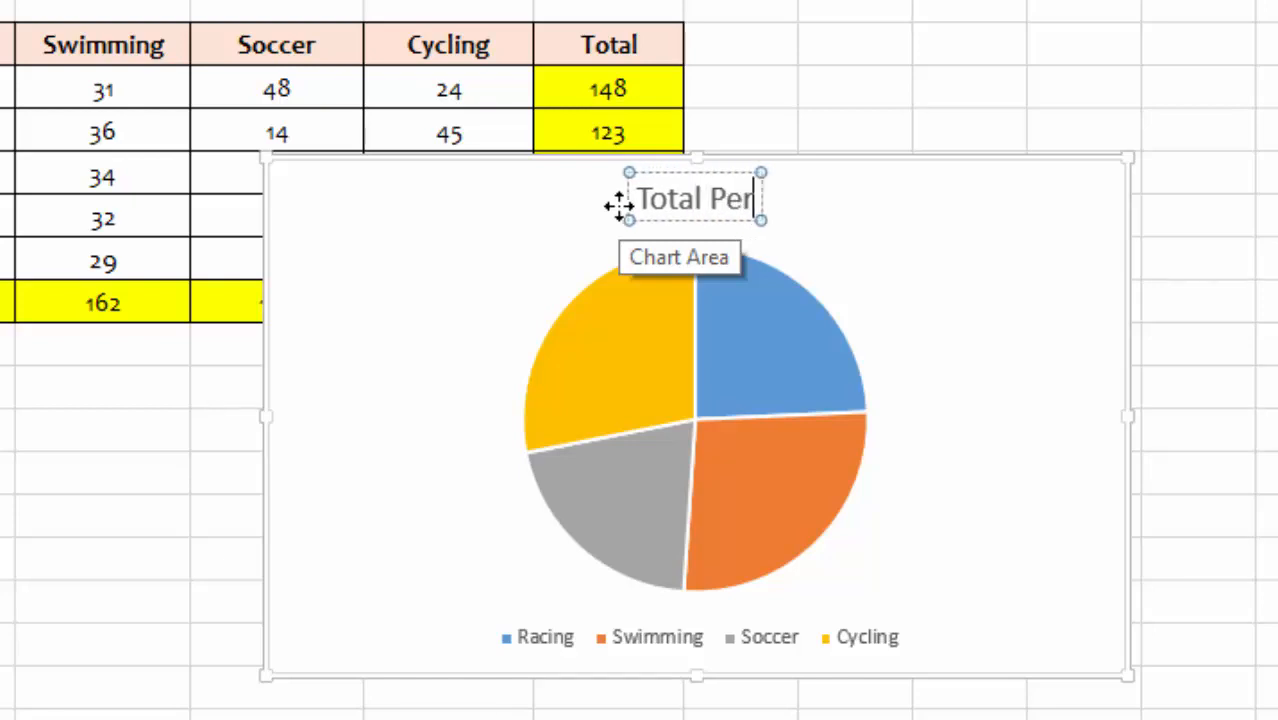
type(" Sport")
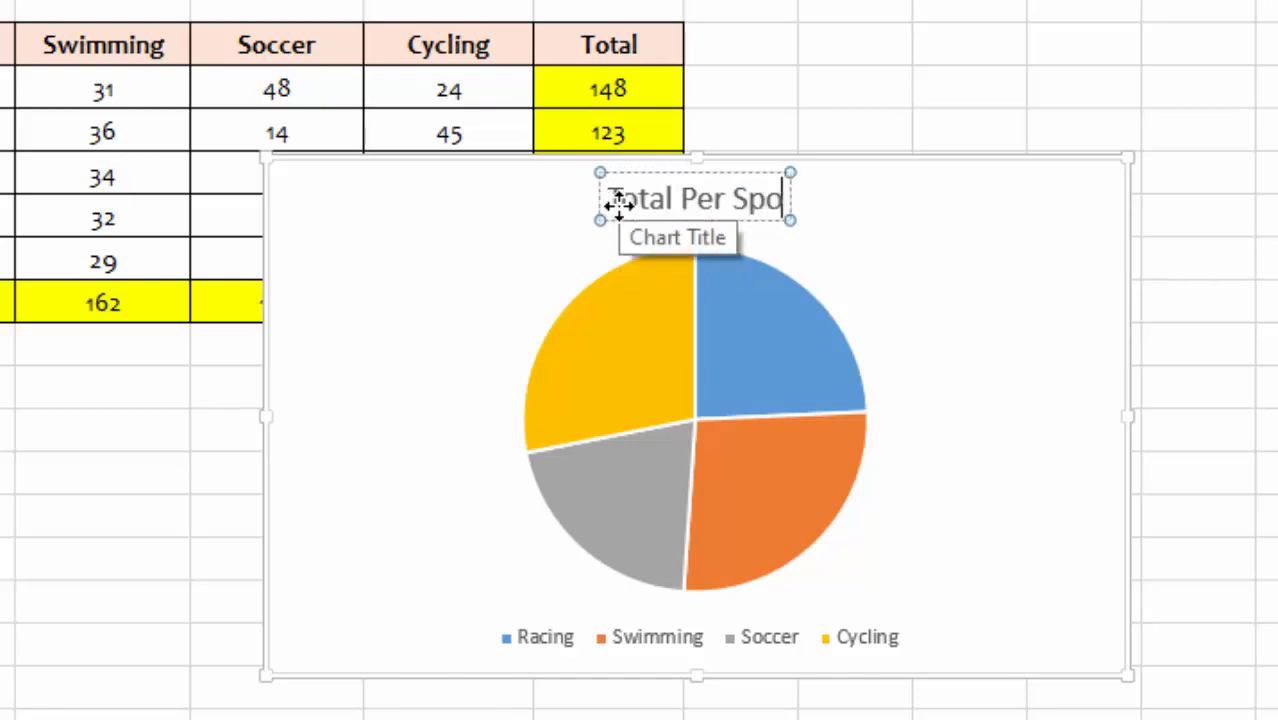
left_click(990, 256)
- Color the pie chart's title red and add data labels to its slices
left_click(722, 199)
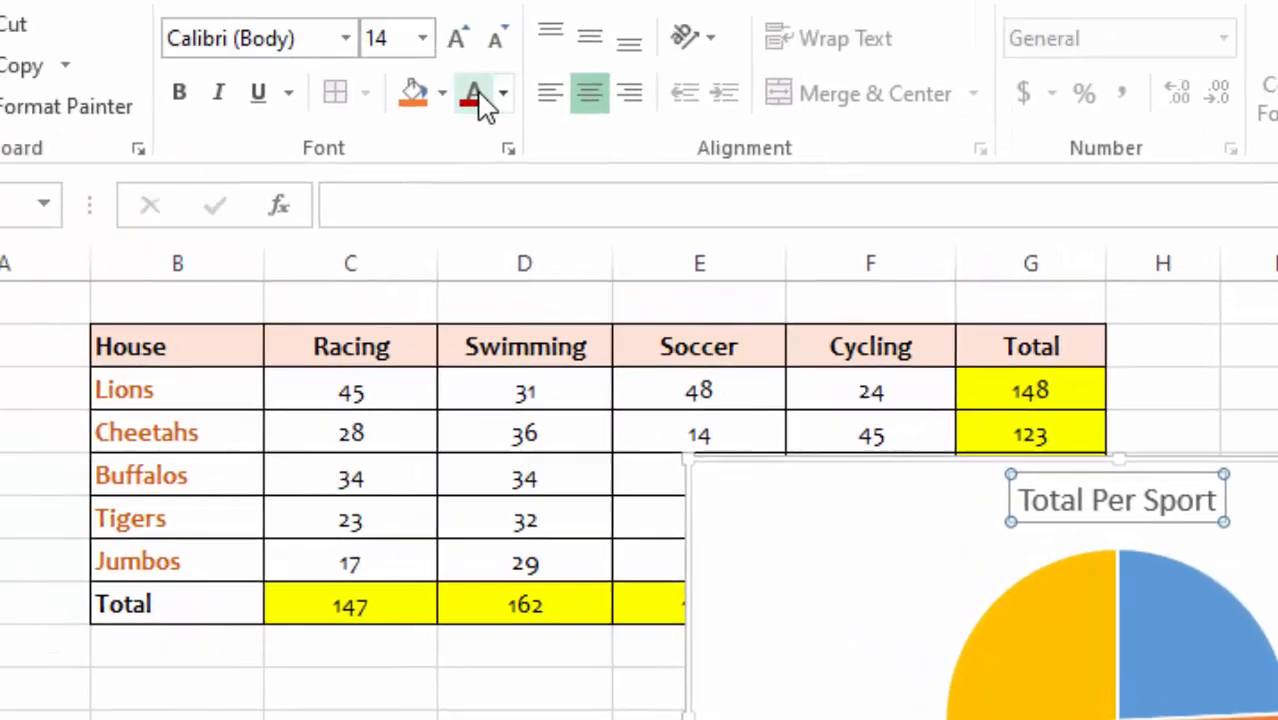
left_click(488, 97)
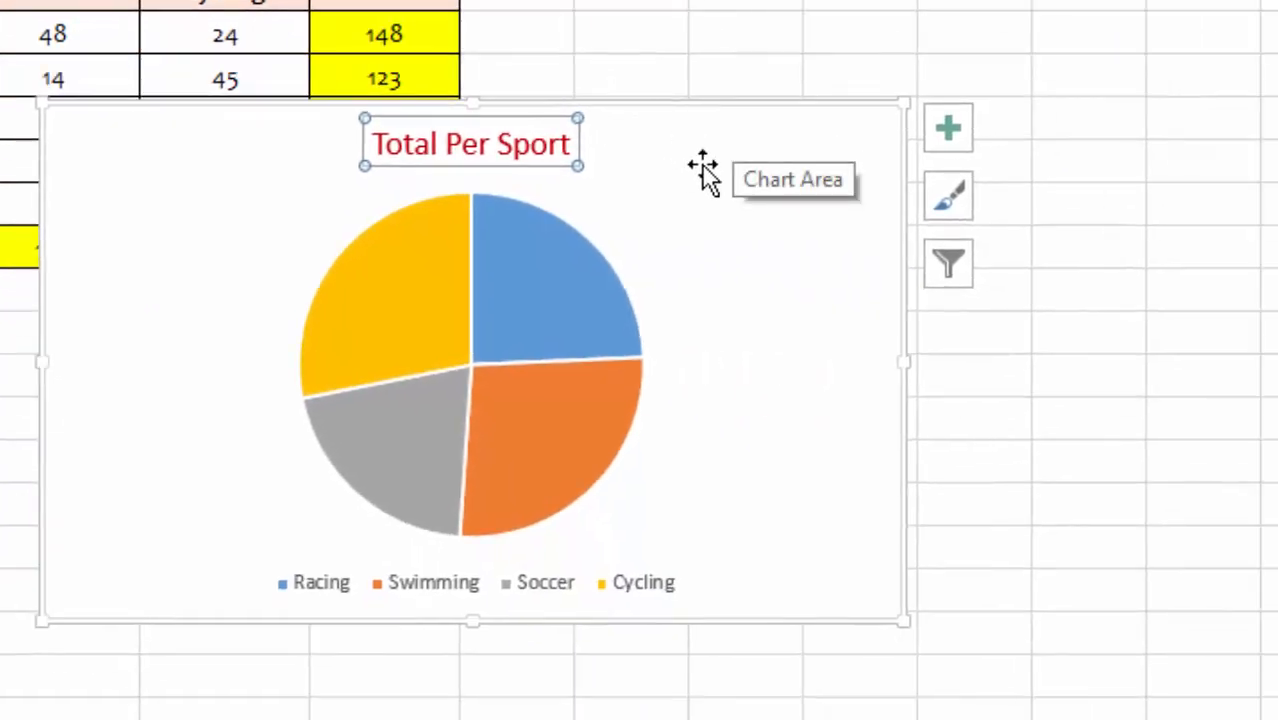
left_click(970, 335)
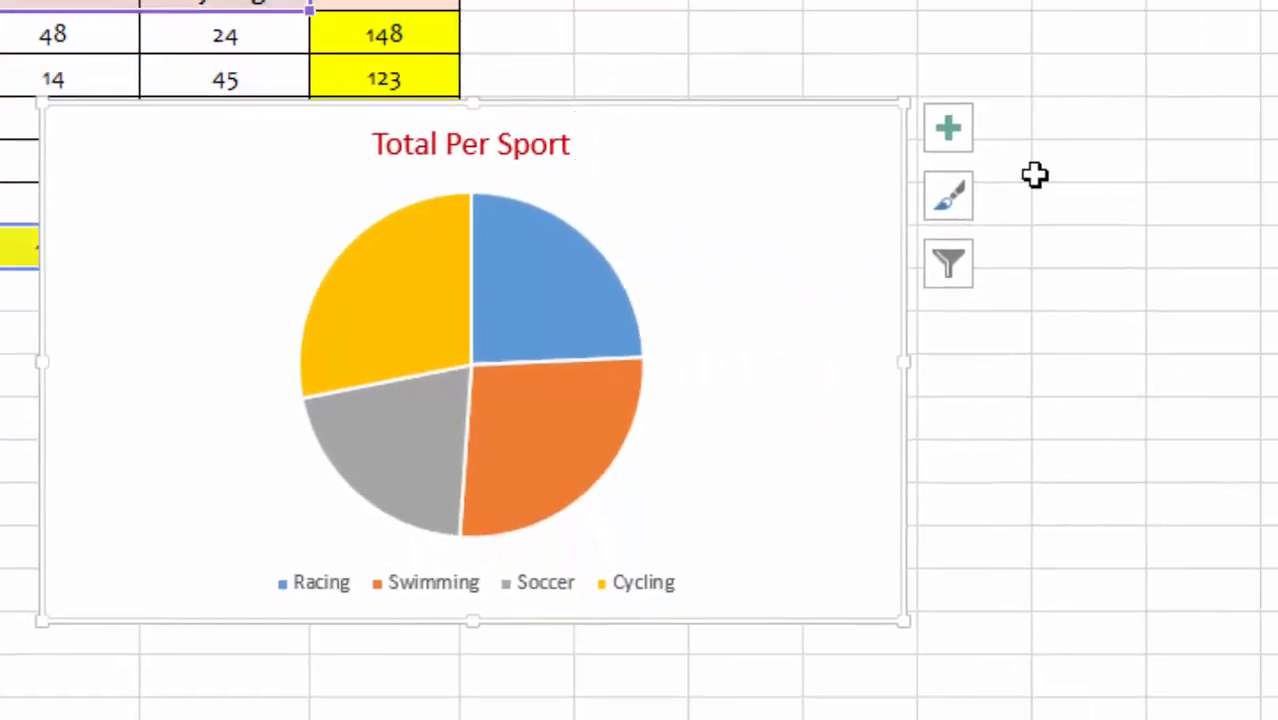
left_click(955, 140)
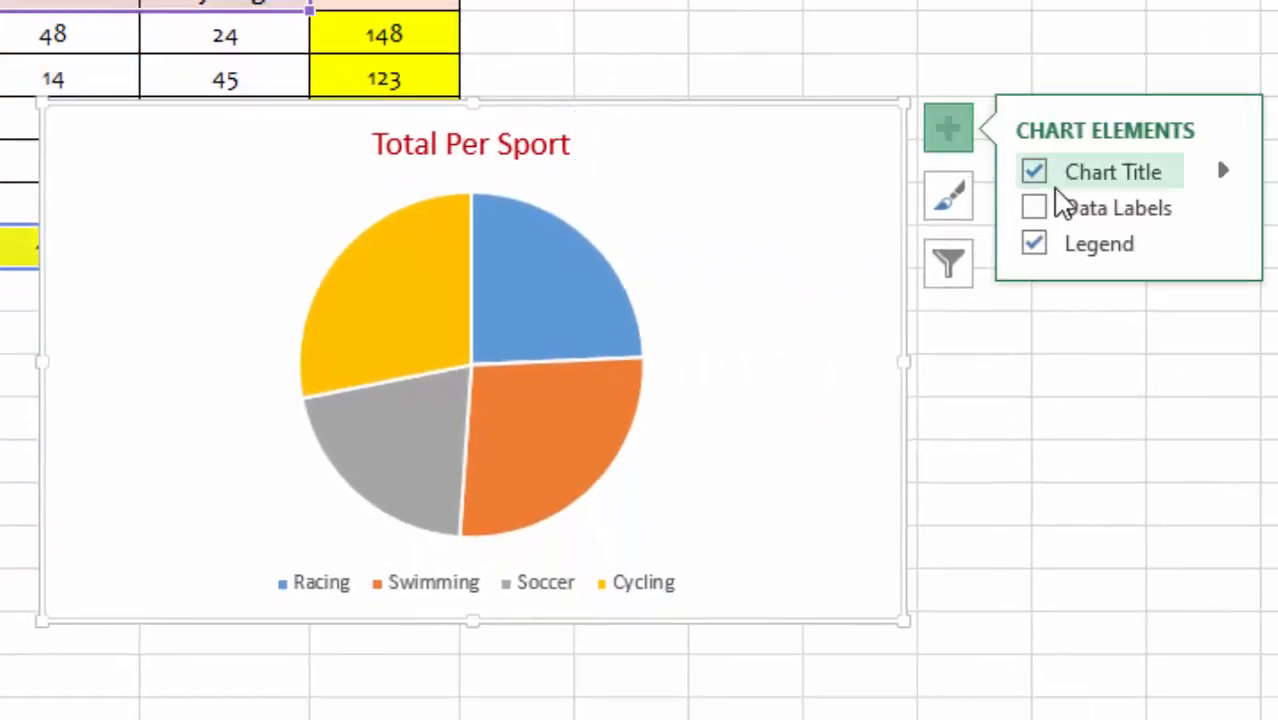
left_click(1034, 210)
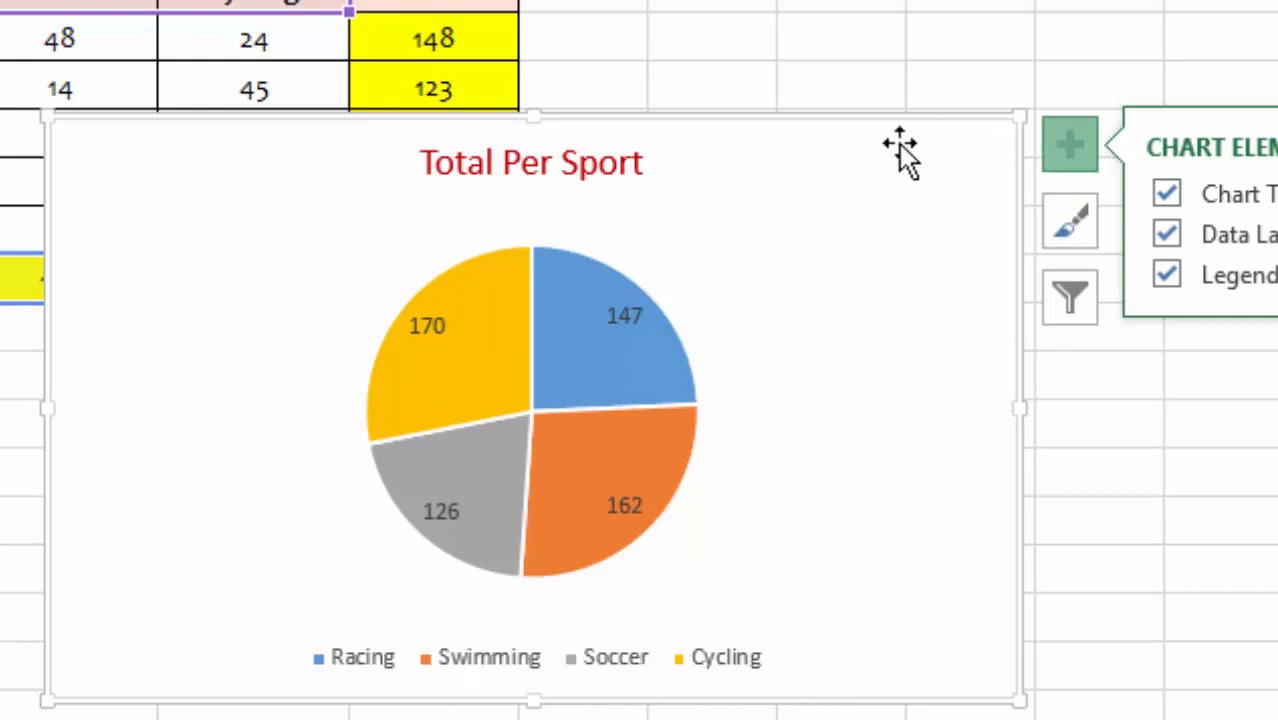
- Move the pie chart from the DATA sheet to the CHARTS sheet by cut and paste, and position it beside the column chart from about column J
right_click(836, 173)
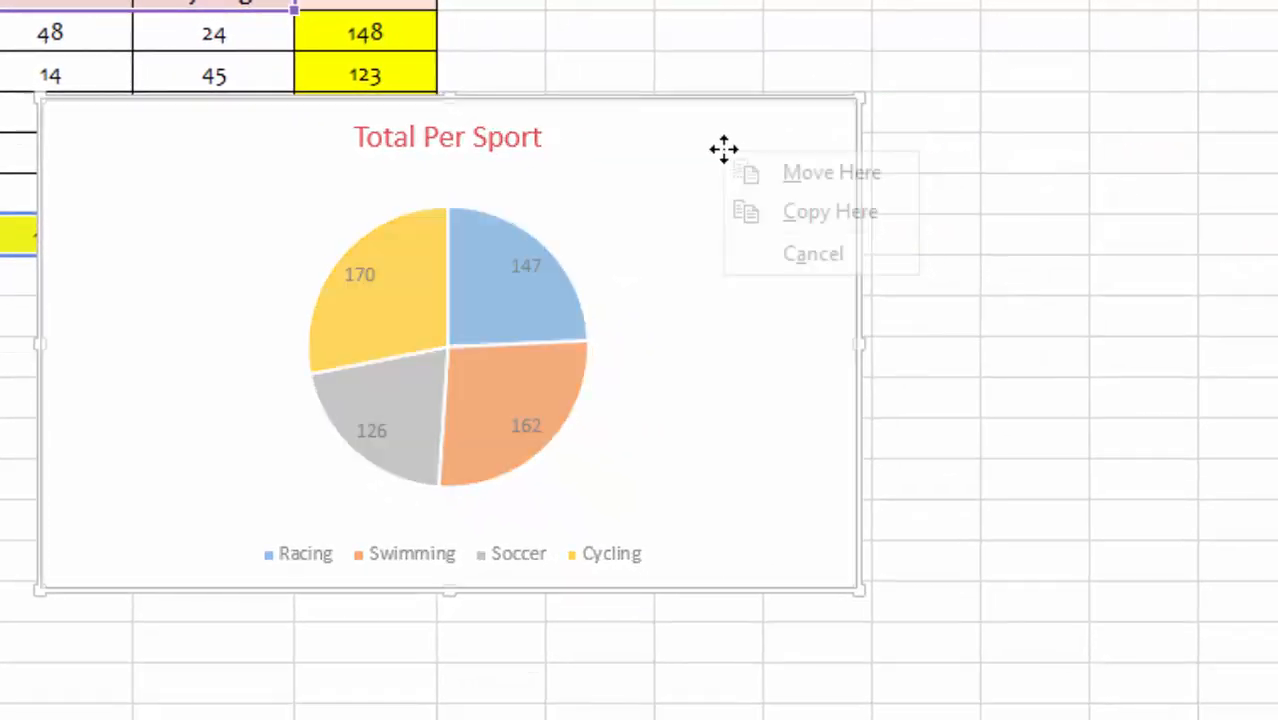
left_click(773, 142)
right_click(668, 120)
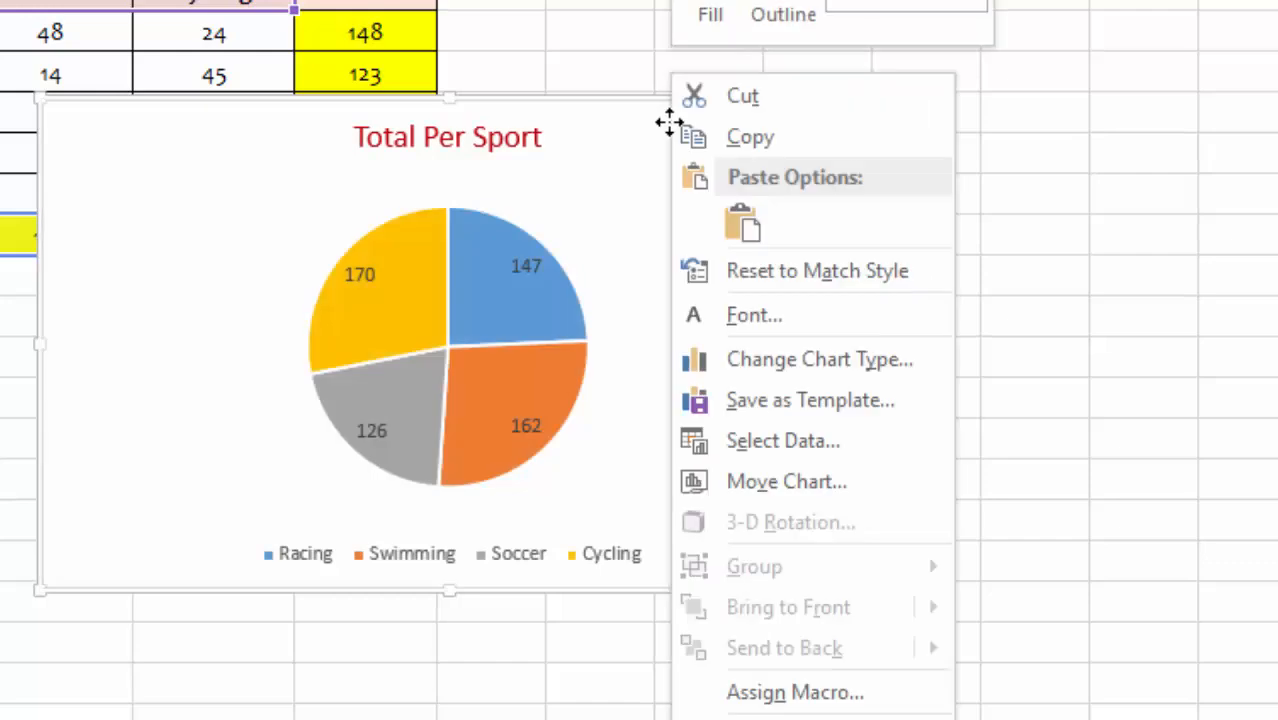
left_click(745, 97)
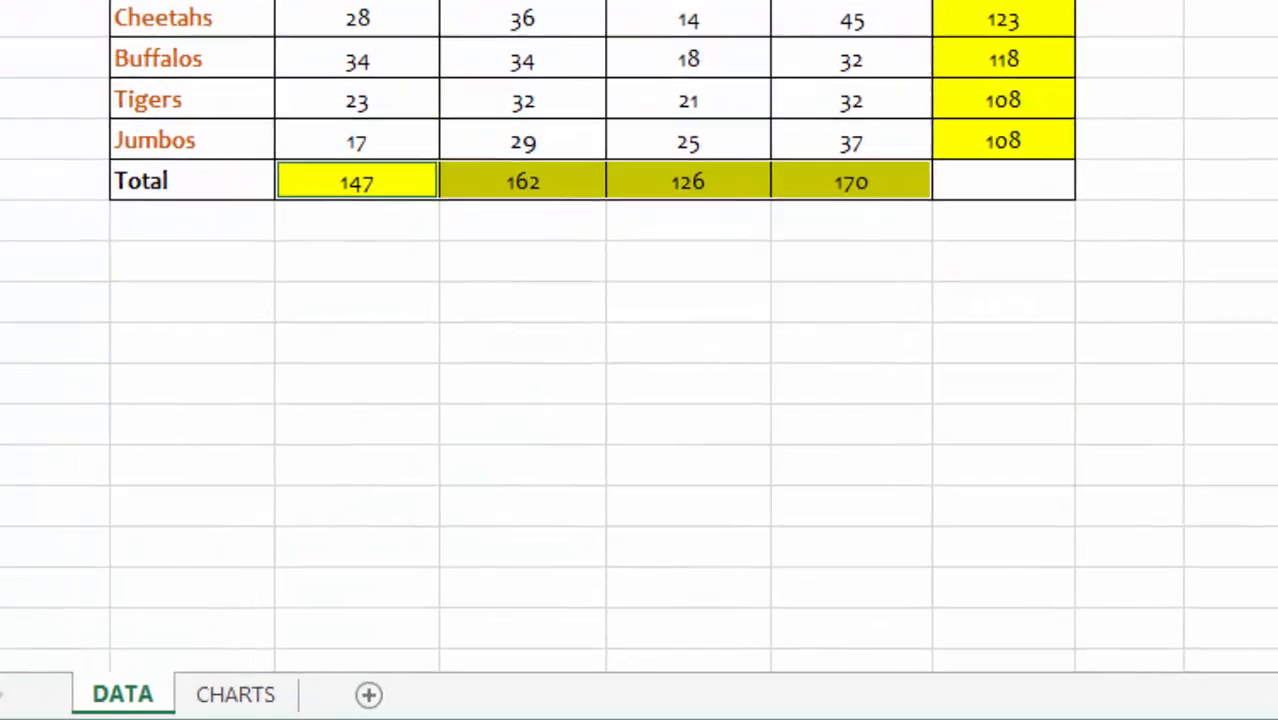
left_click(335, 686)
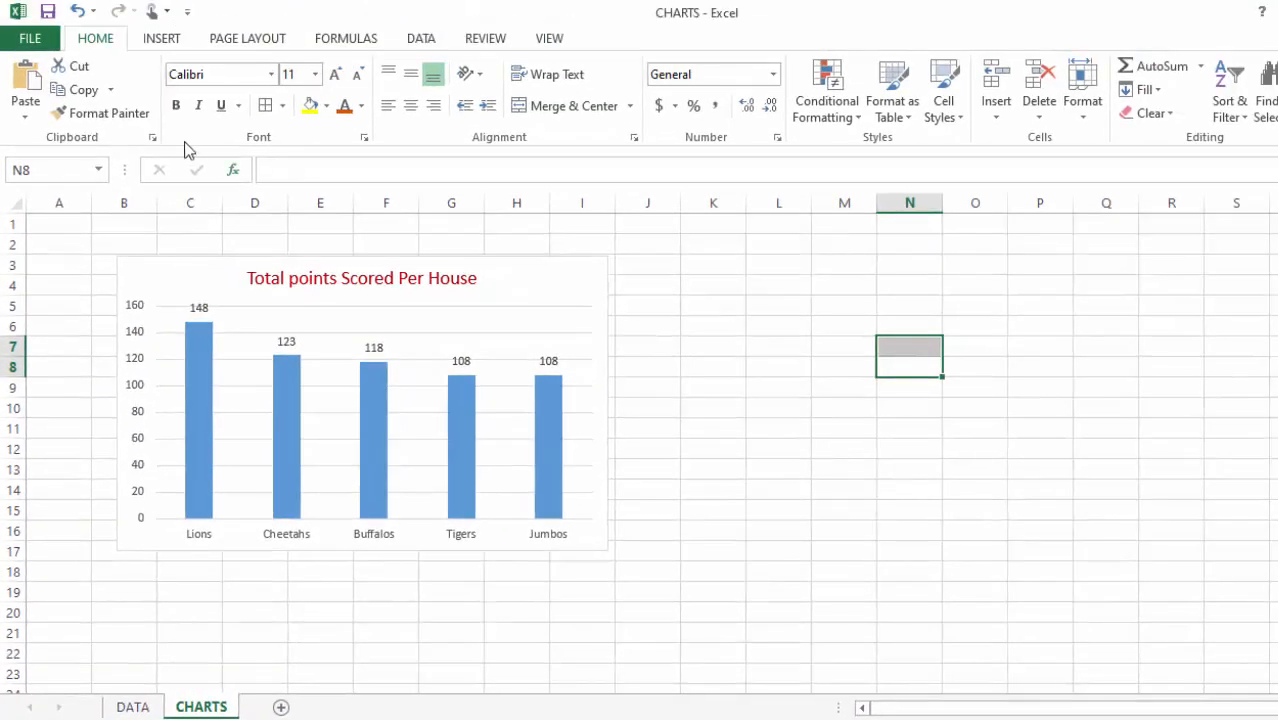
left_click(18, 80)
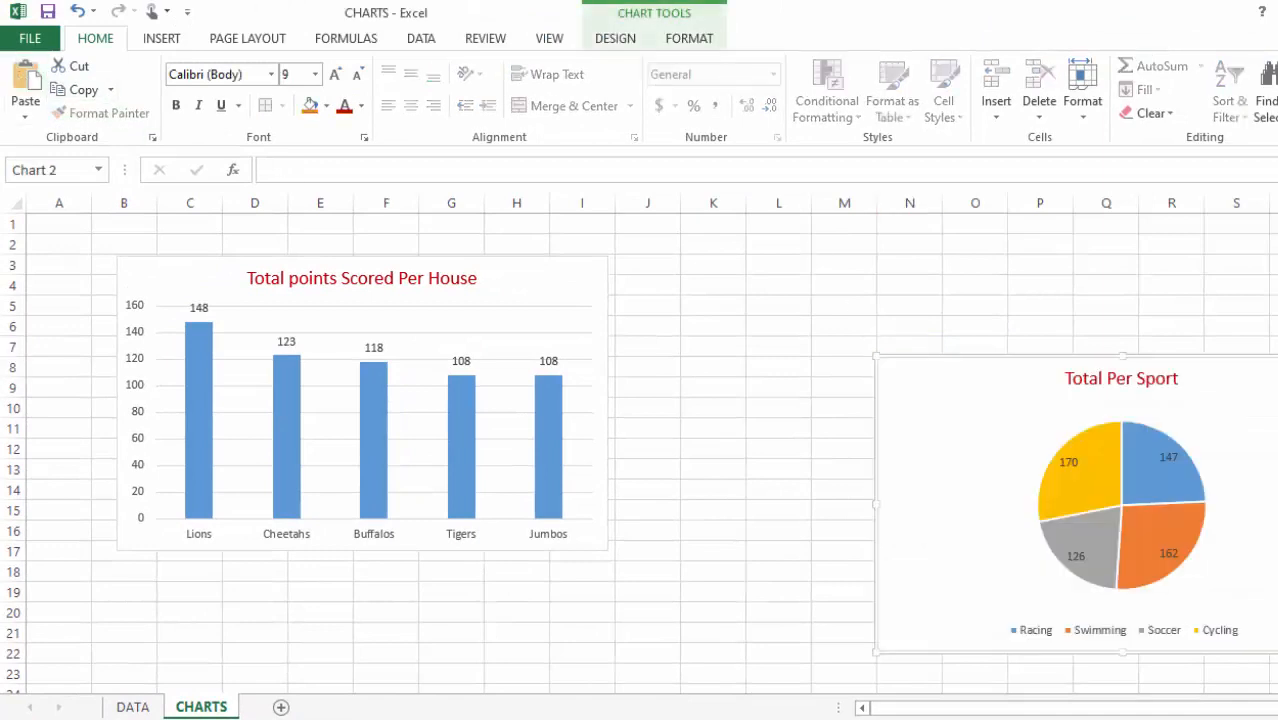
left_click_drag(1276, 397, 1035, 297)
left_click(1234, 447)
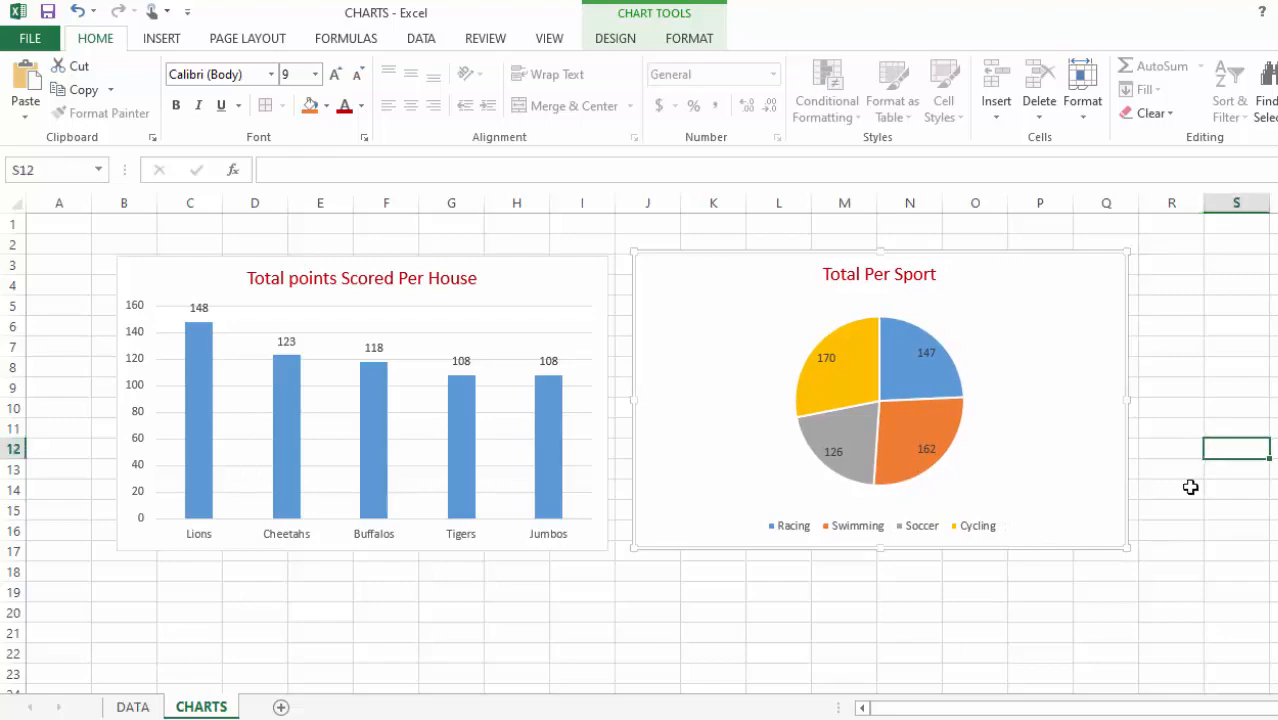
- Review the score table on the DATA sheet and the column and pie charts on the CHARTS sheet
left_click(757, 604)
left_click(395, 567)
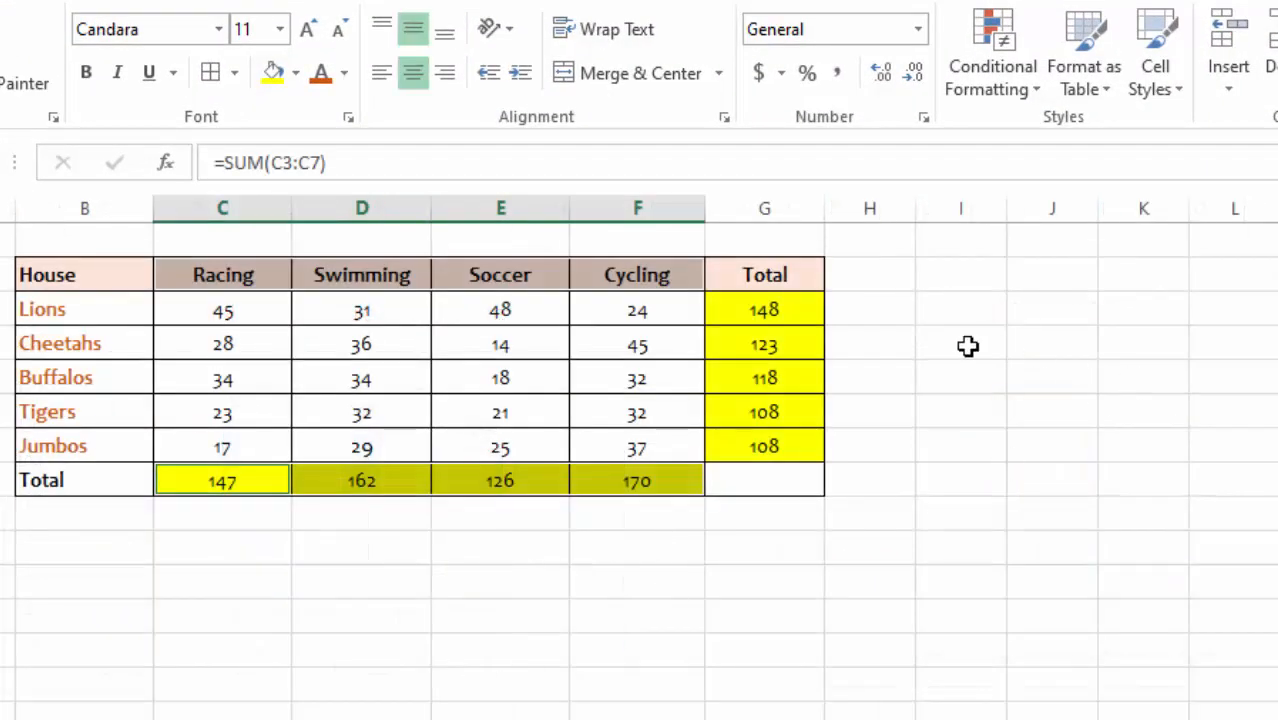
left_click(1002, 350)
left_click(497, 625)
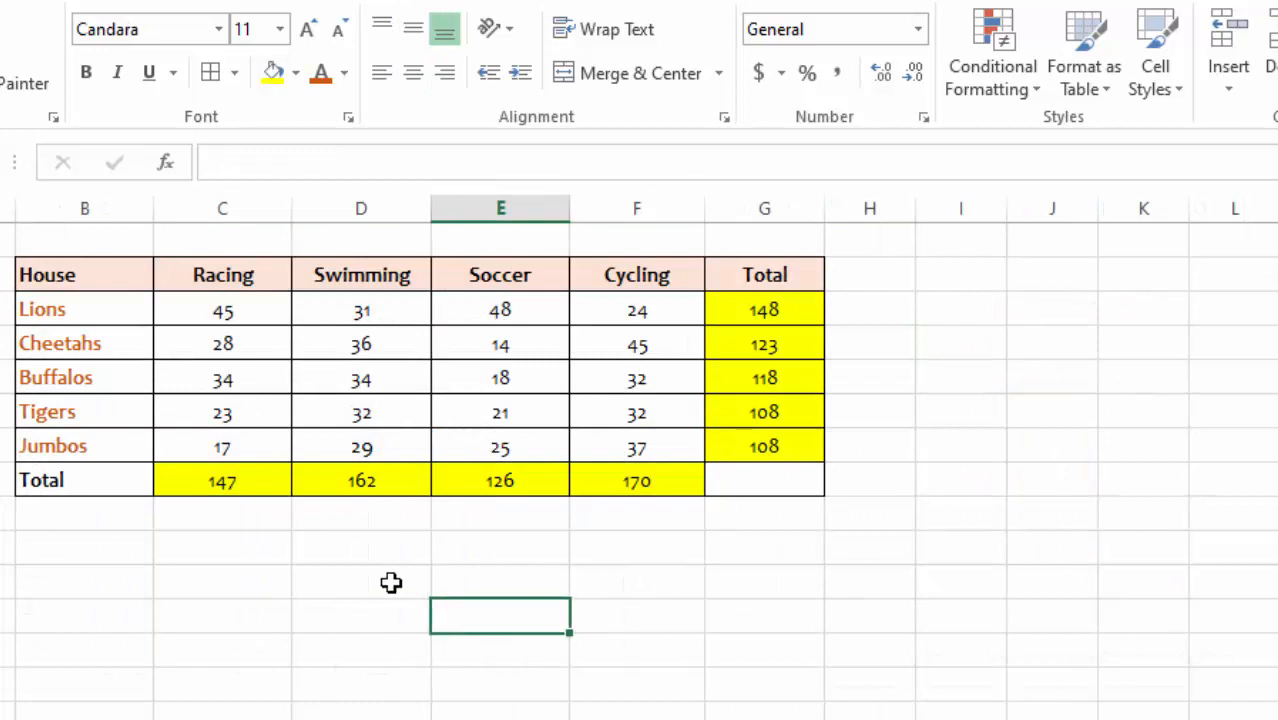
left_click(280, 583)
left_click(1020, 320)
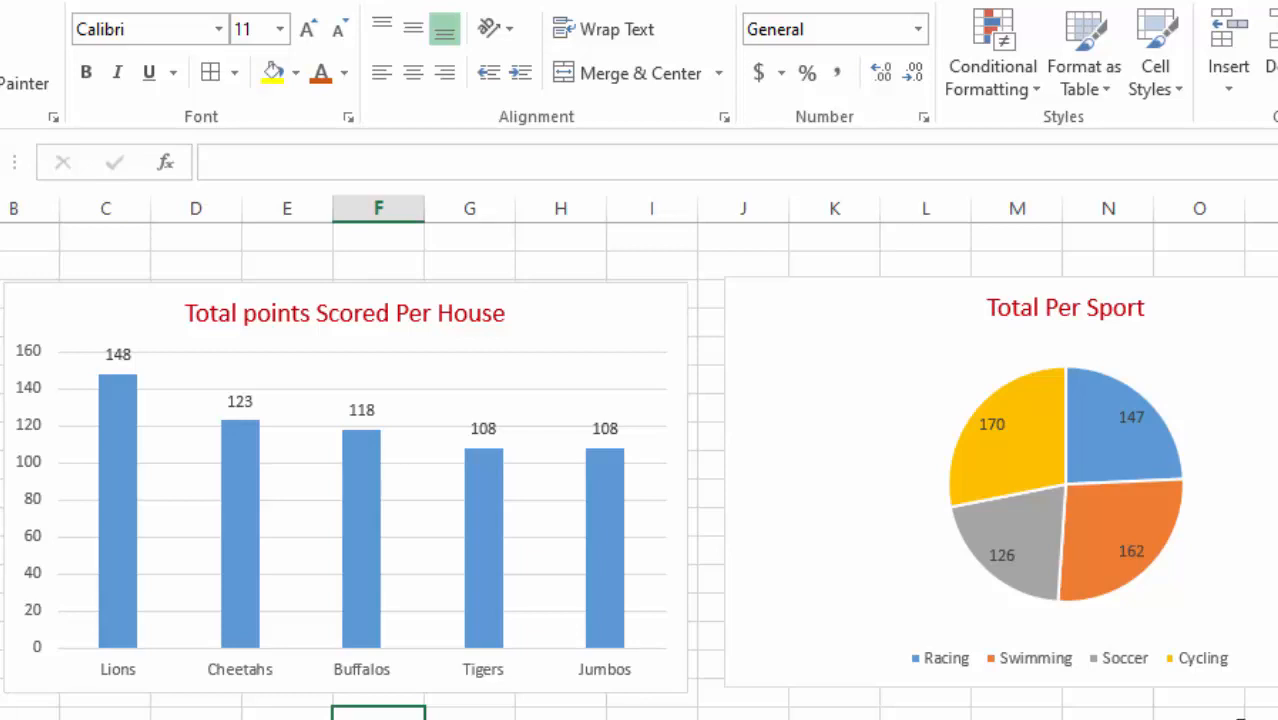
left_click(1270, 712)
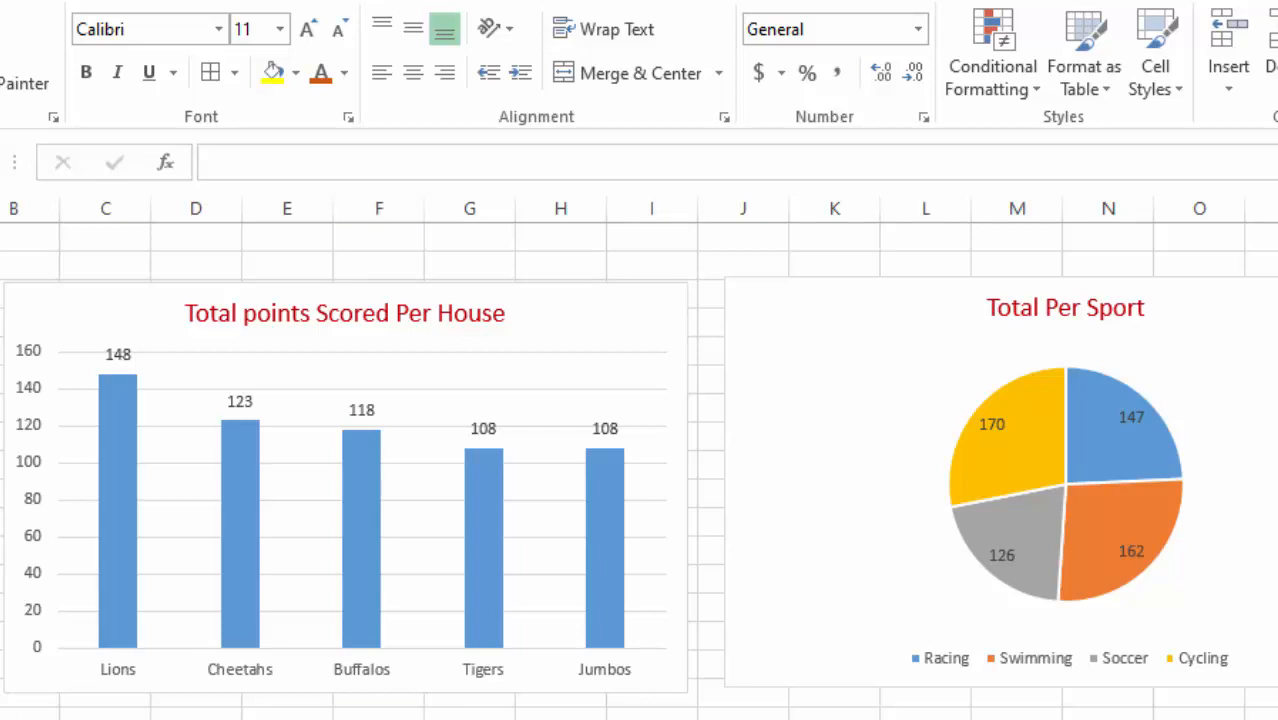